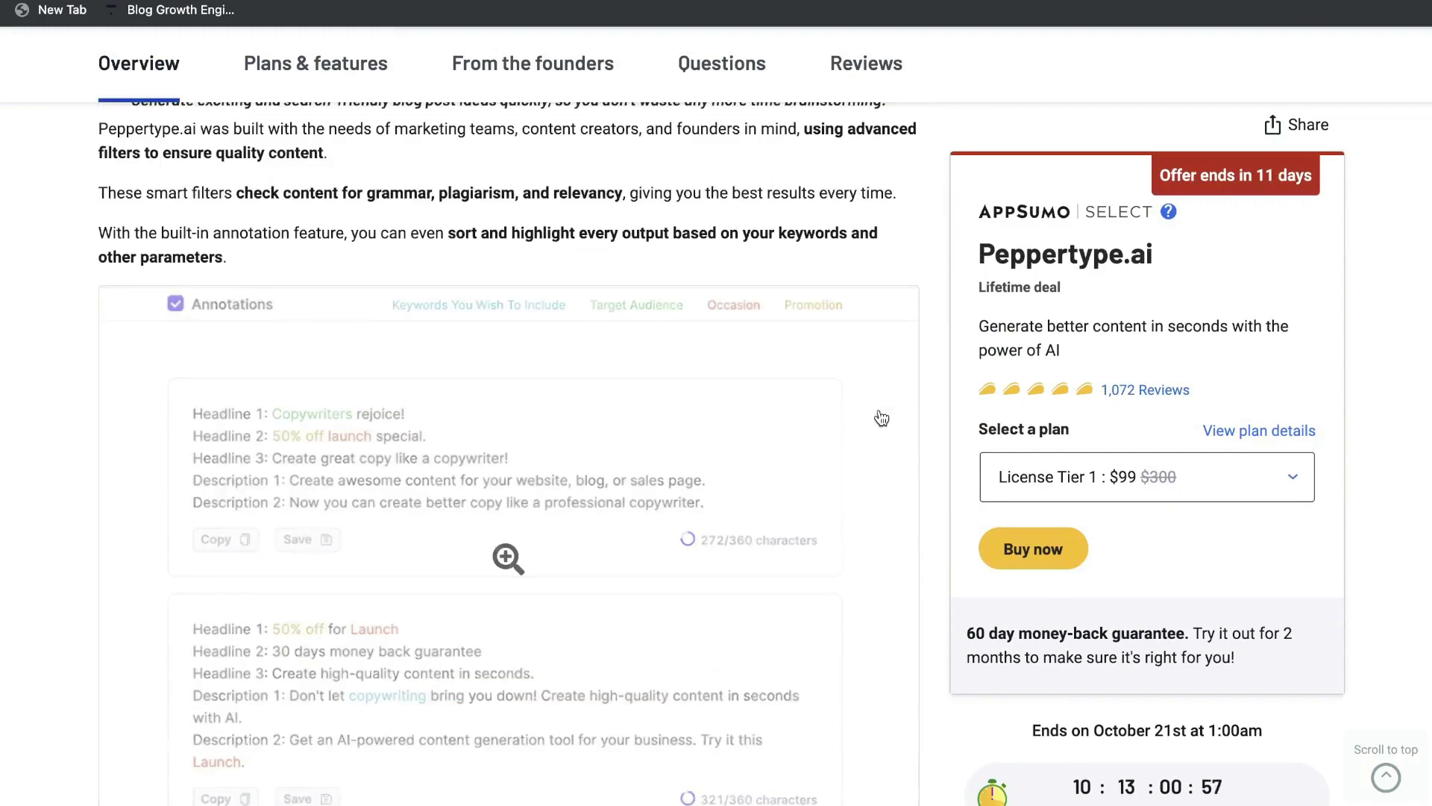
- Compare the prices and monthly word limits of License Tiers 1, 2 and 3 for the Peppertype.ai lifetime deal
left_click_drag(1171, 177, 1372, 185)
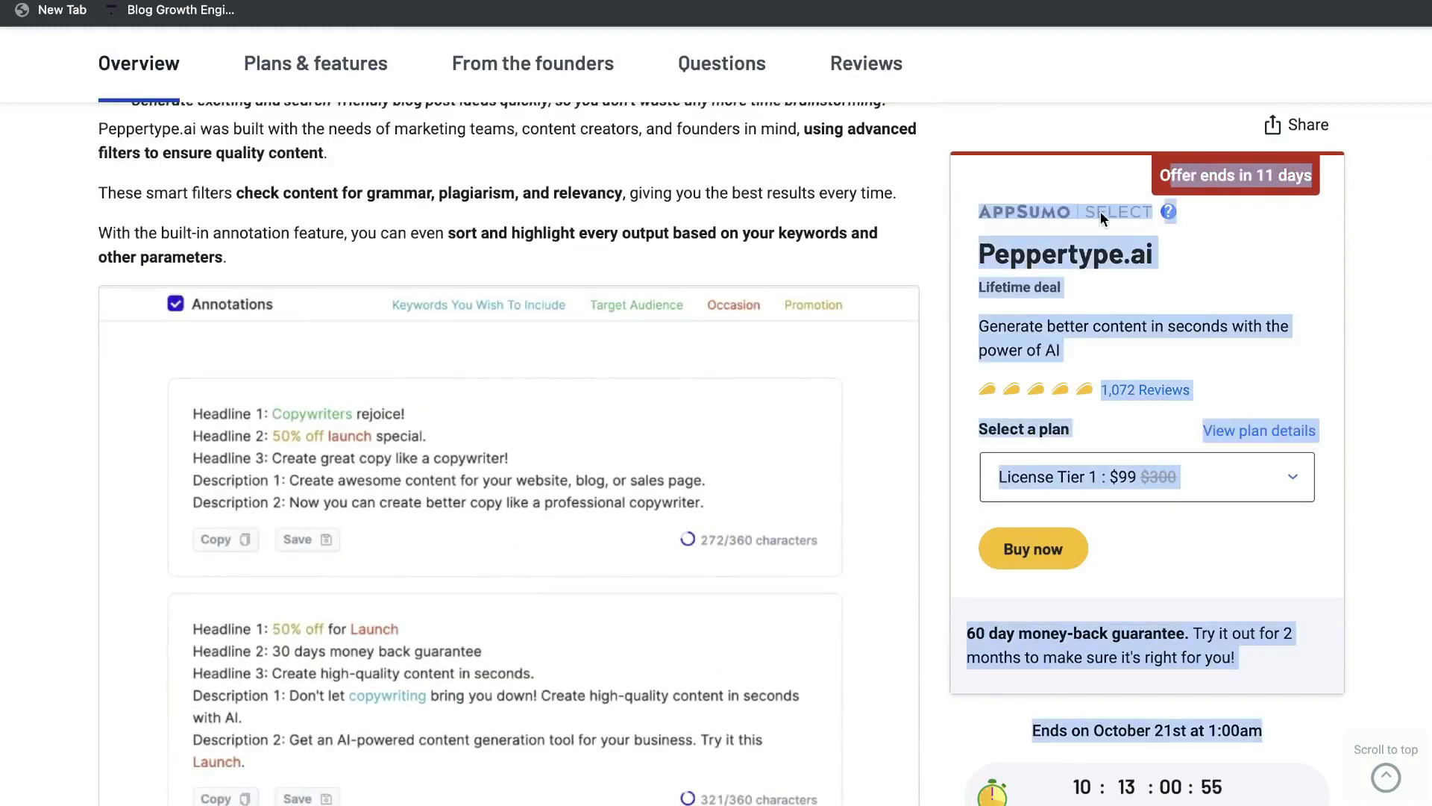
scroll(897, 276, "down", 15)
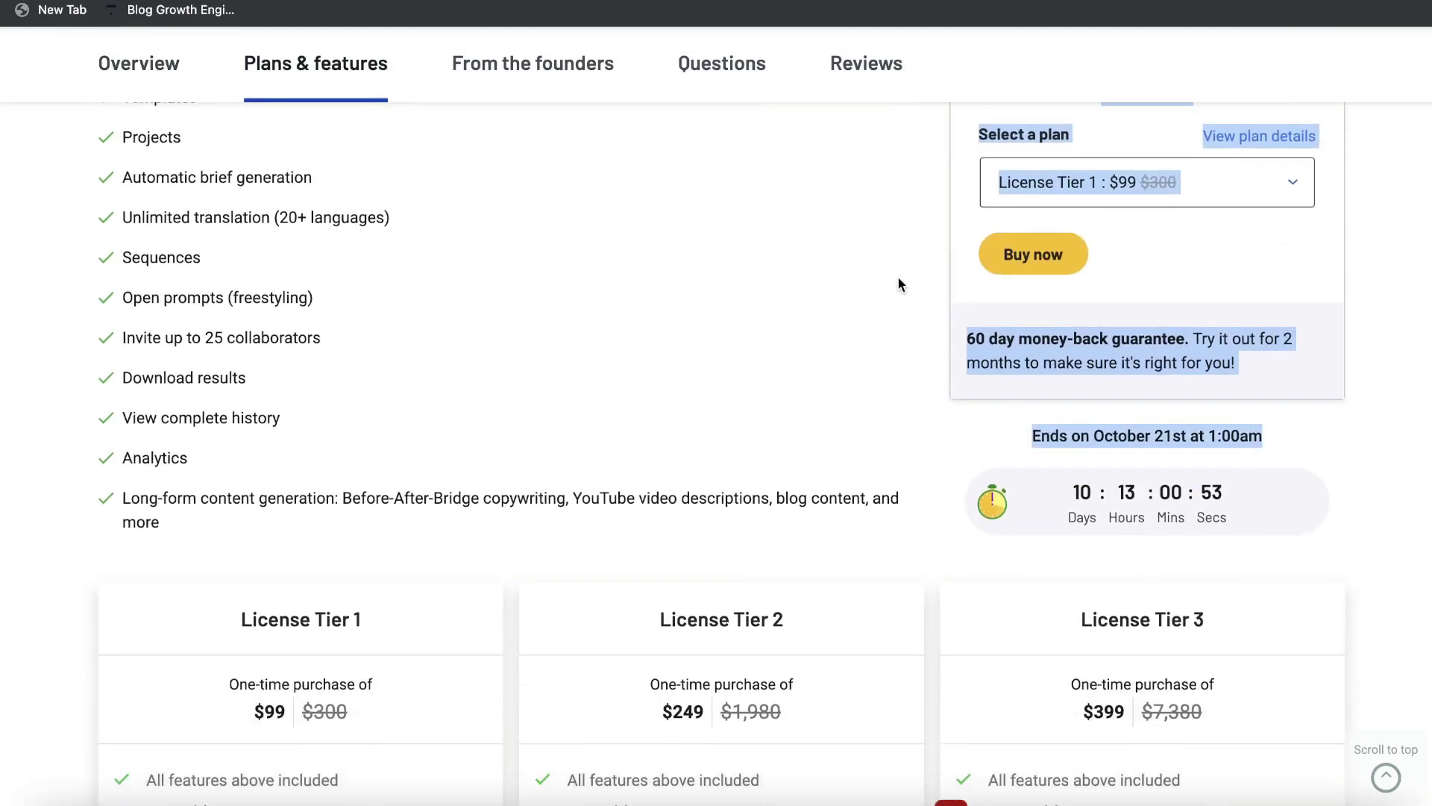
scroll(899, 284, "down", 5)
scroll(899, 284, "up", 1)
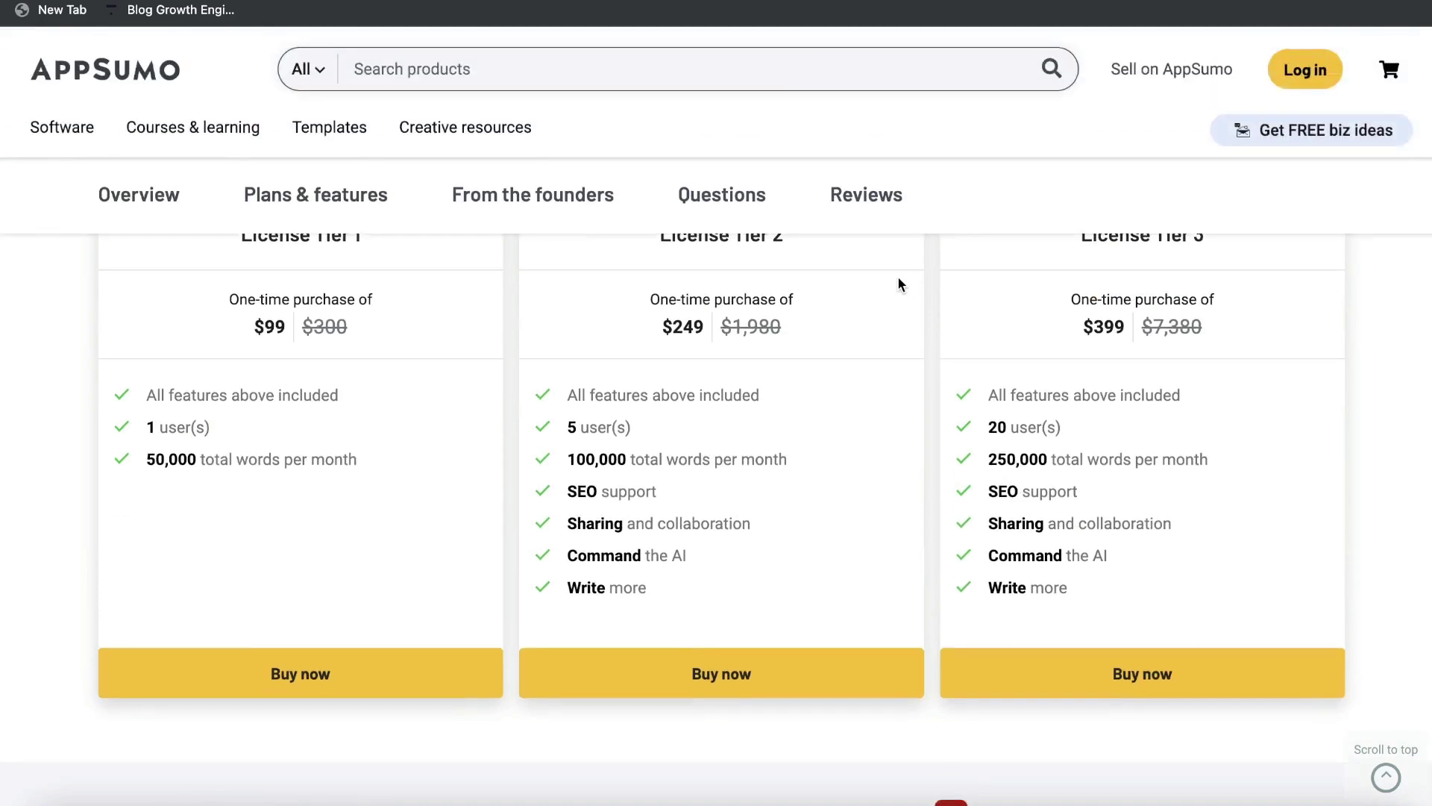
scroll(898, 282, "up", 1)
left_click_drag(253, 377, 297, 384)
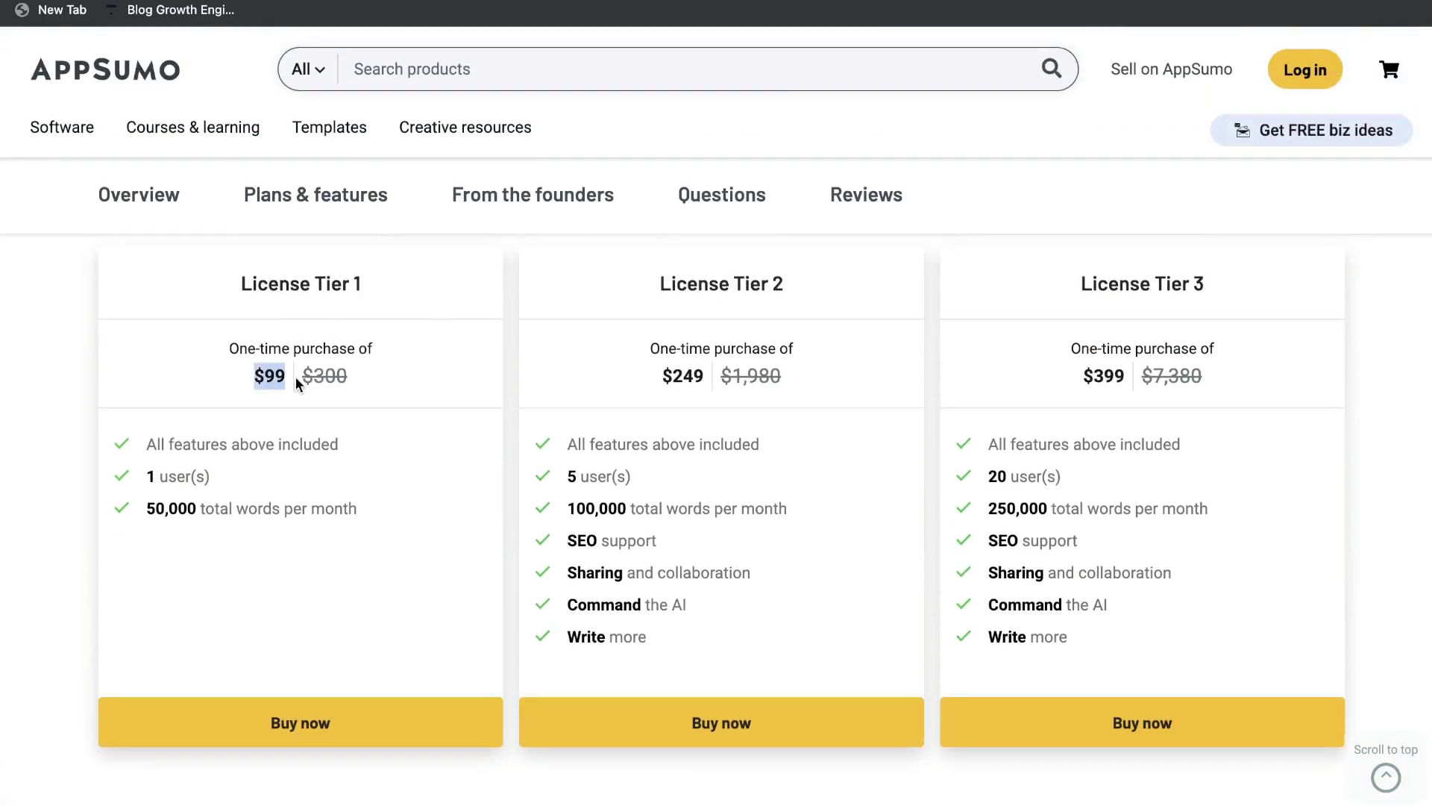
left_click_drag(146, 508, 256, 510)
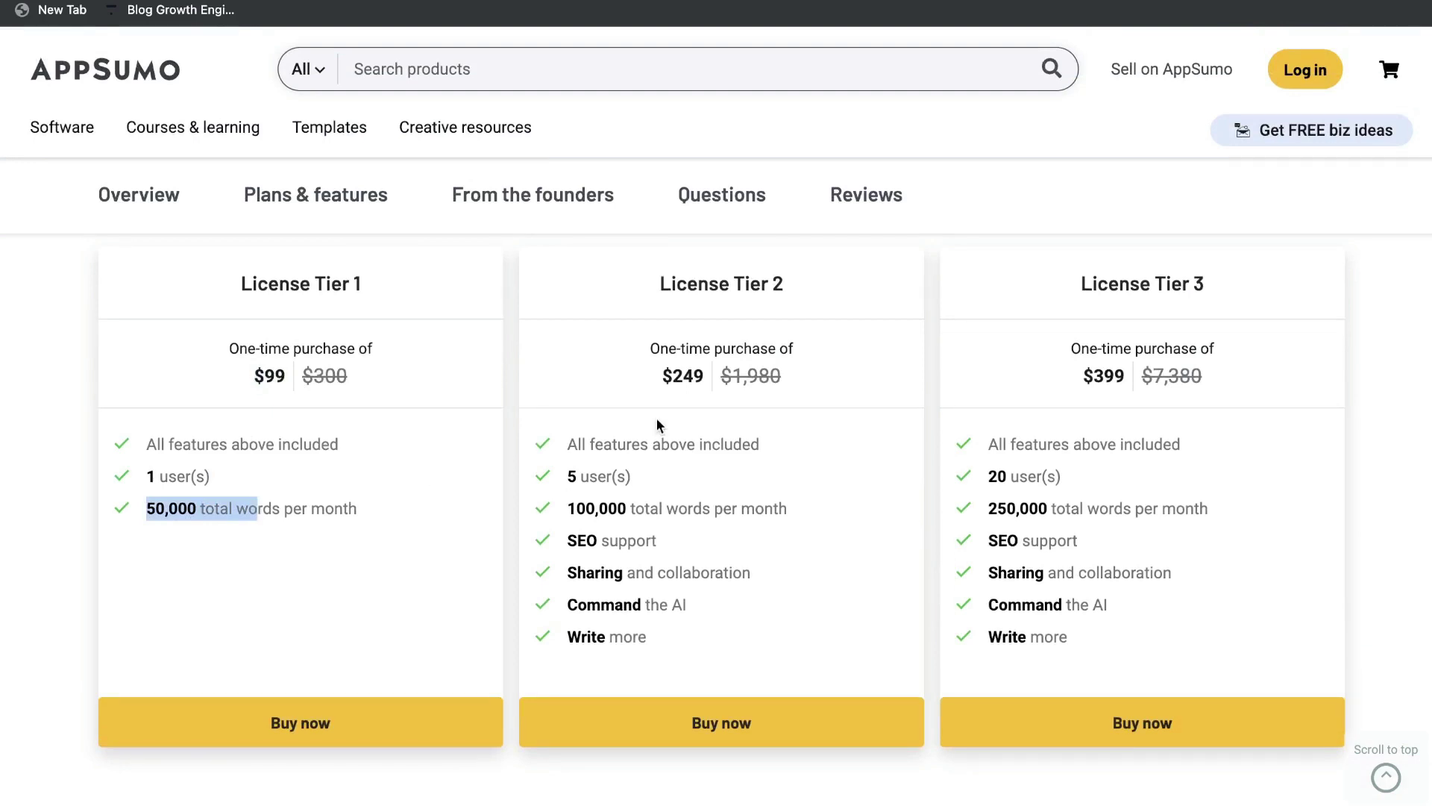
left_click_drag(674, 376, 693, 379)
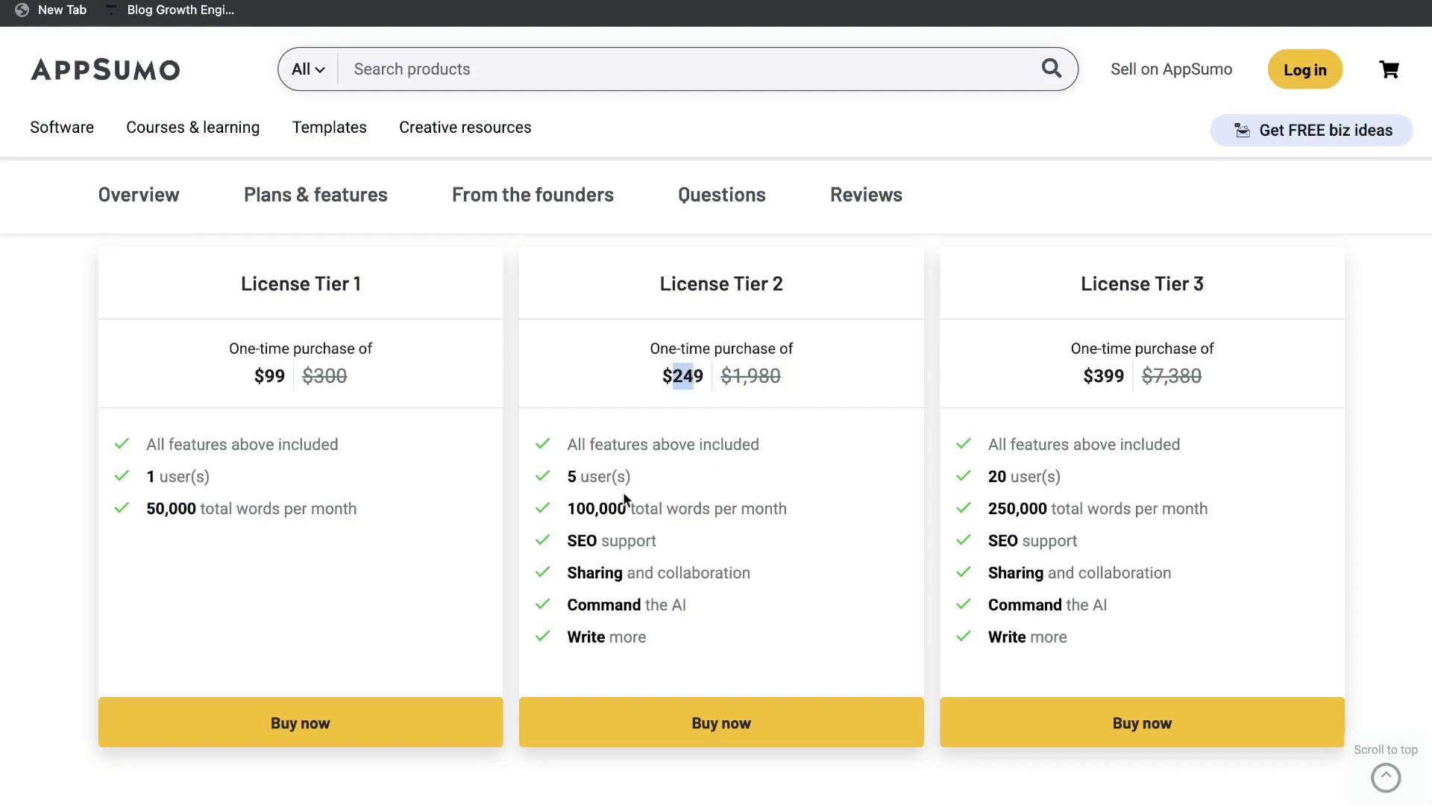
left_click(574, 508)
left_click_drag(574, 507, 632, 507)
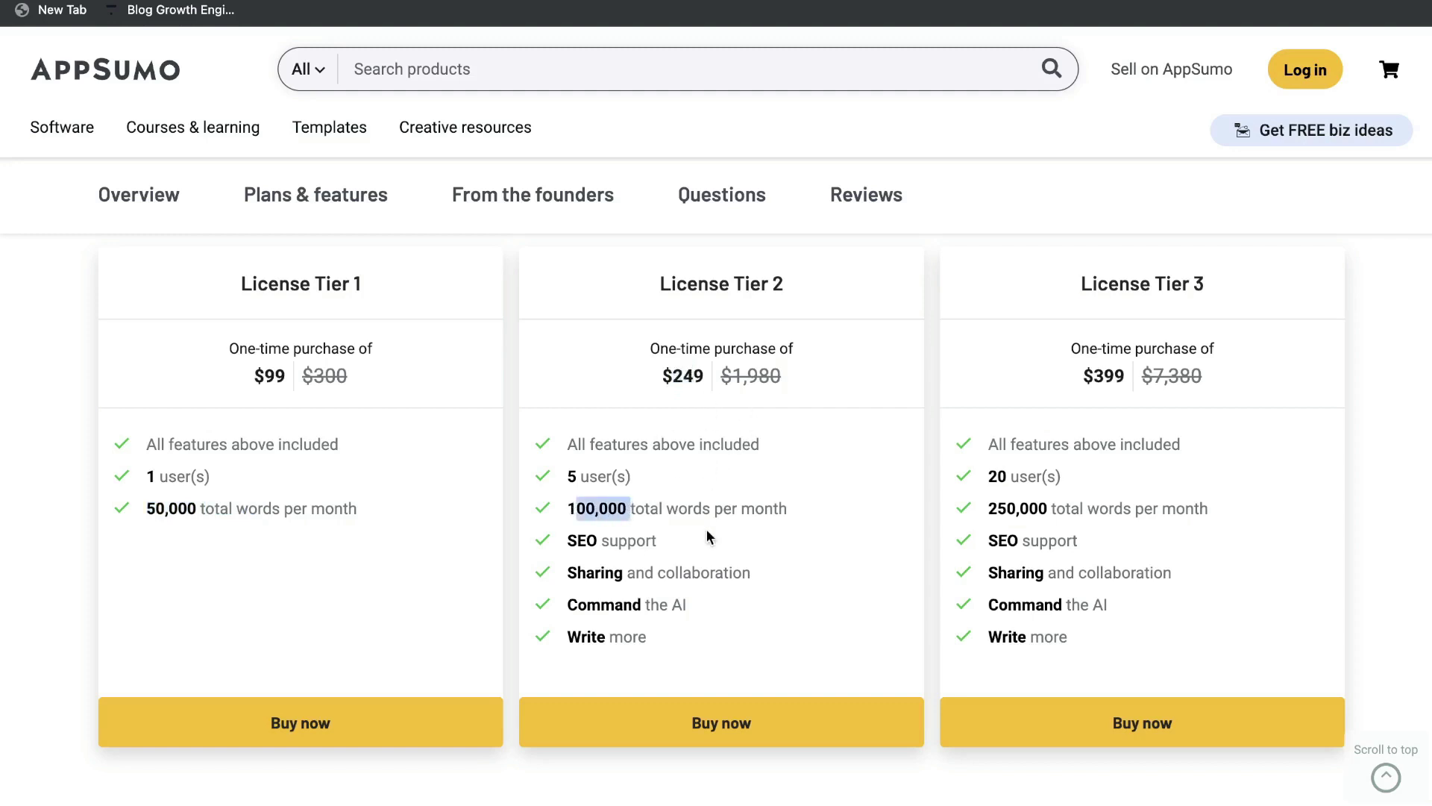
scroll(916, 549, "up", 1)
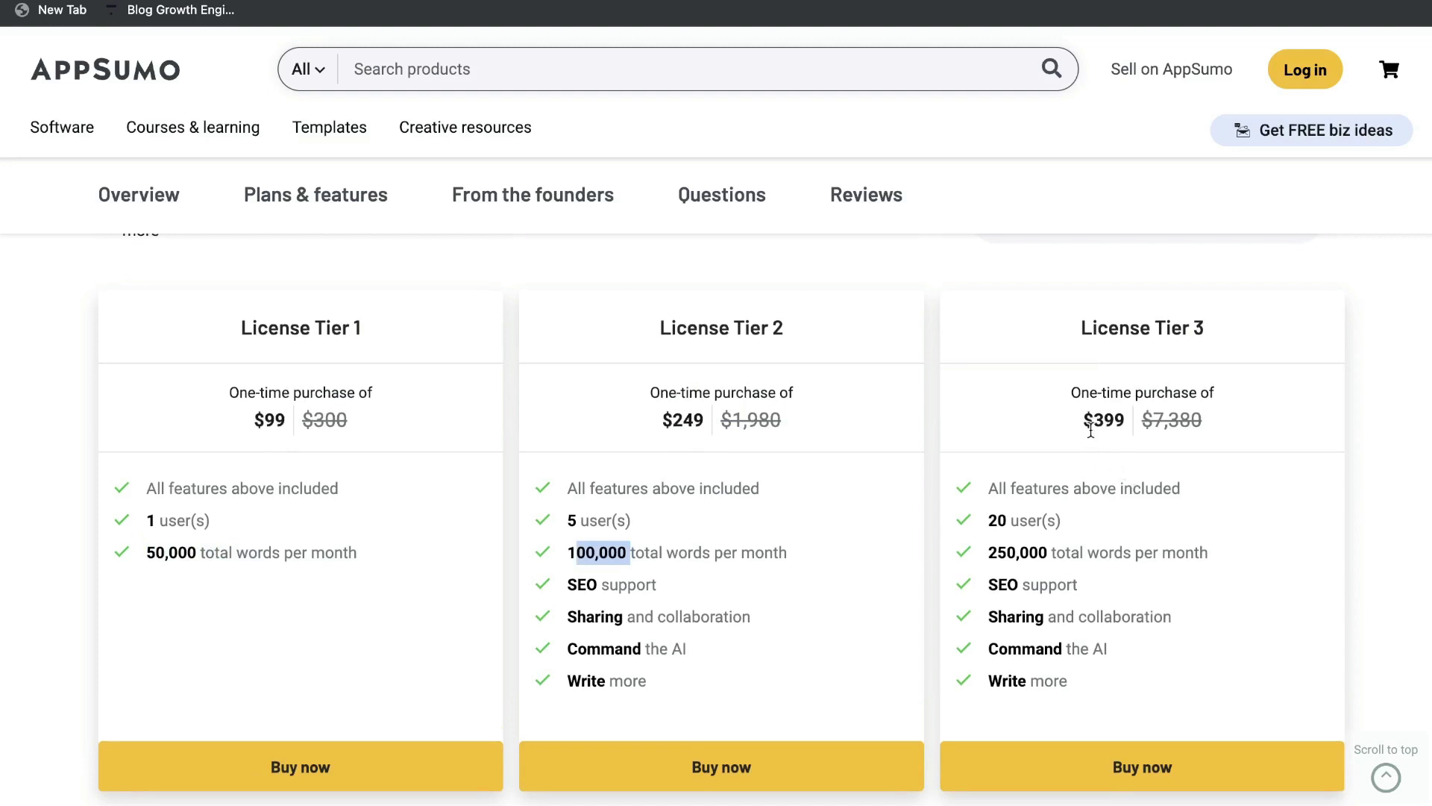
left_click_drag(1085, 431, 1128, 432)
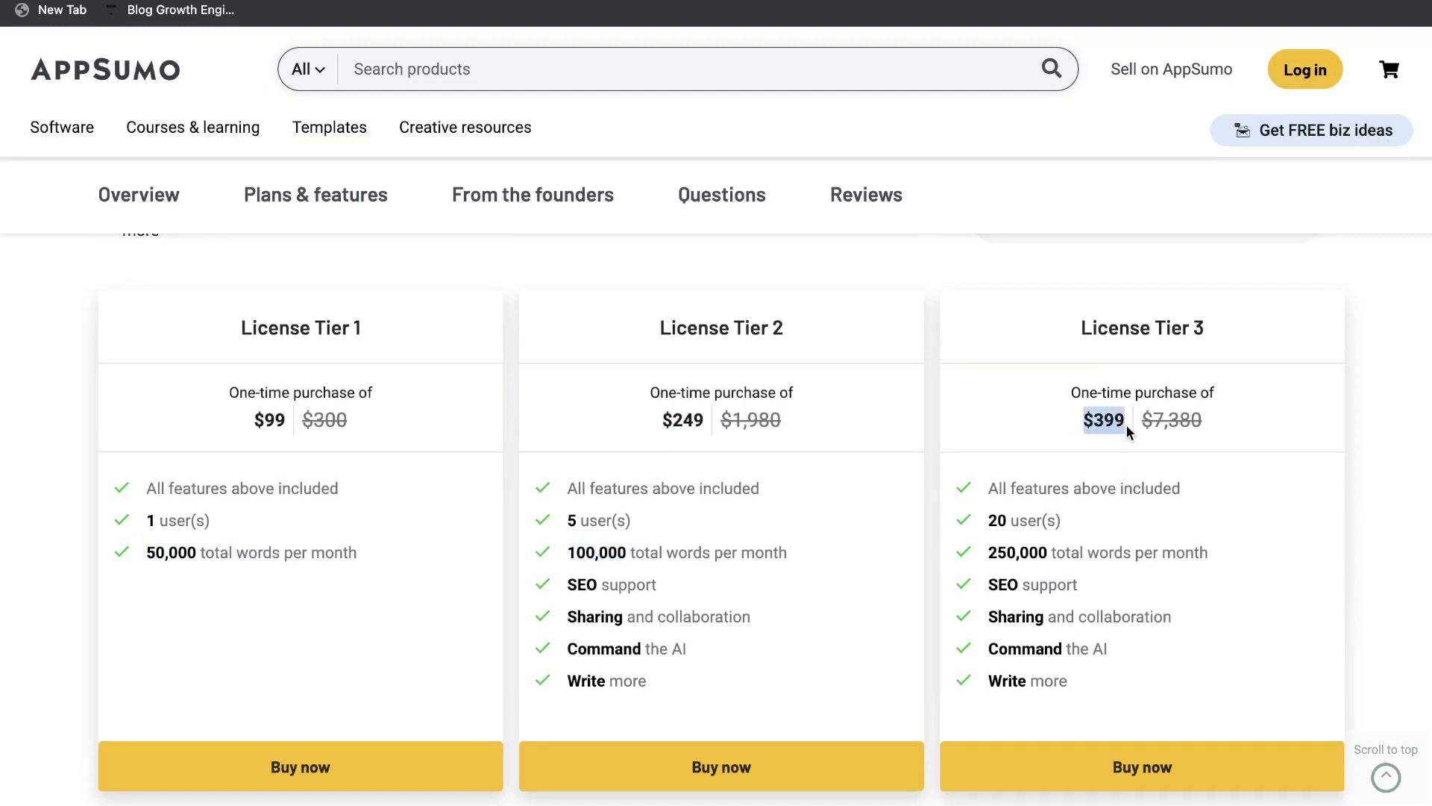
left_click(993, 552)
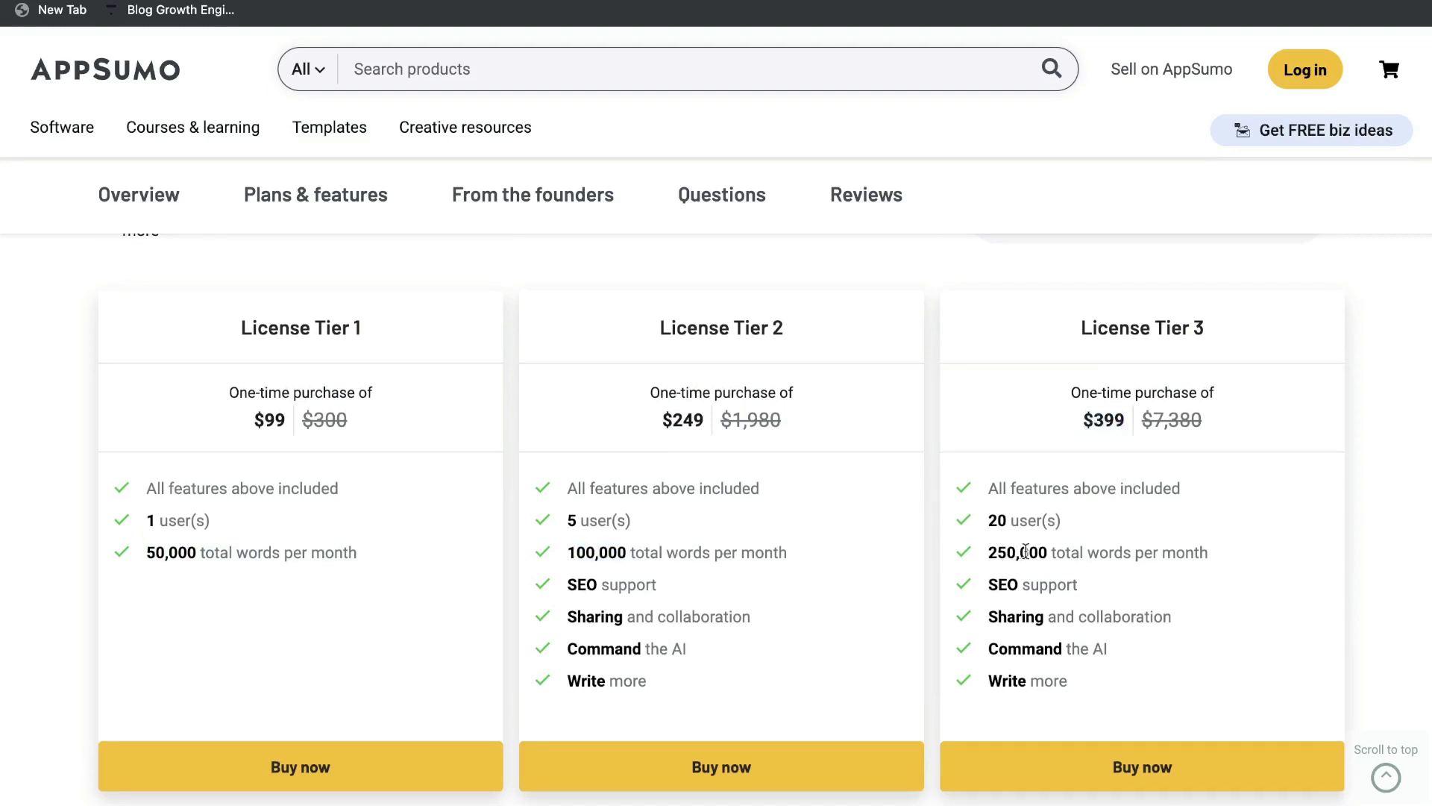
- Review the features included in all plans on the deal page, including content types and translation, and return to the deal's overview
scroll(1042, 552, "up", 8)
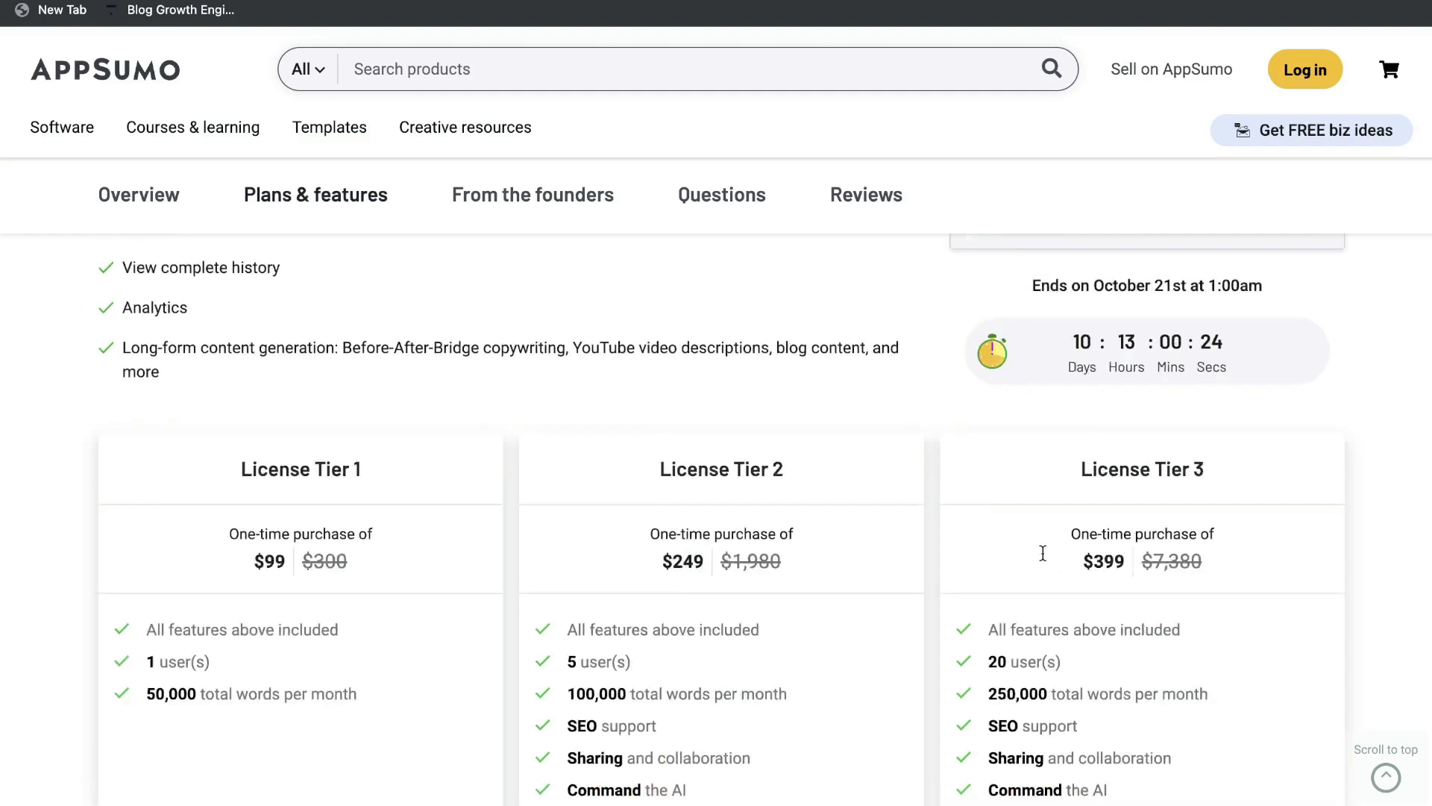
left_click_drag(122, 377, 265, 382)
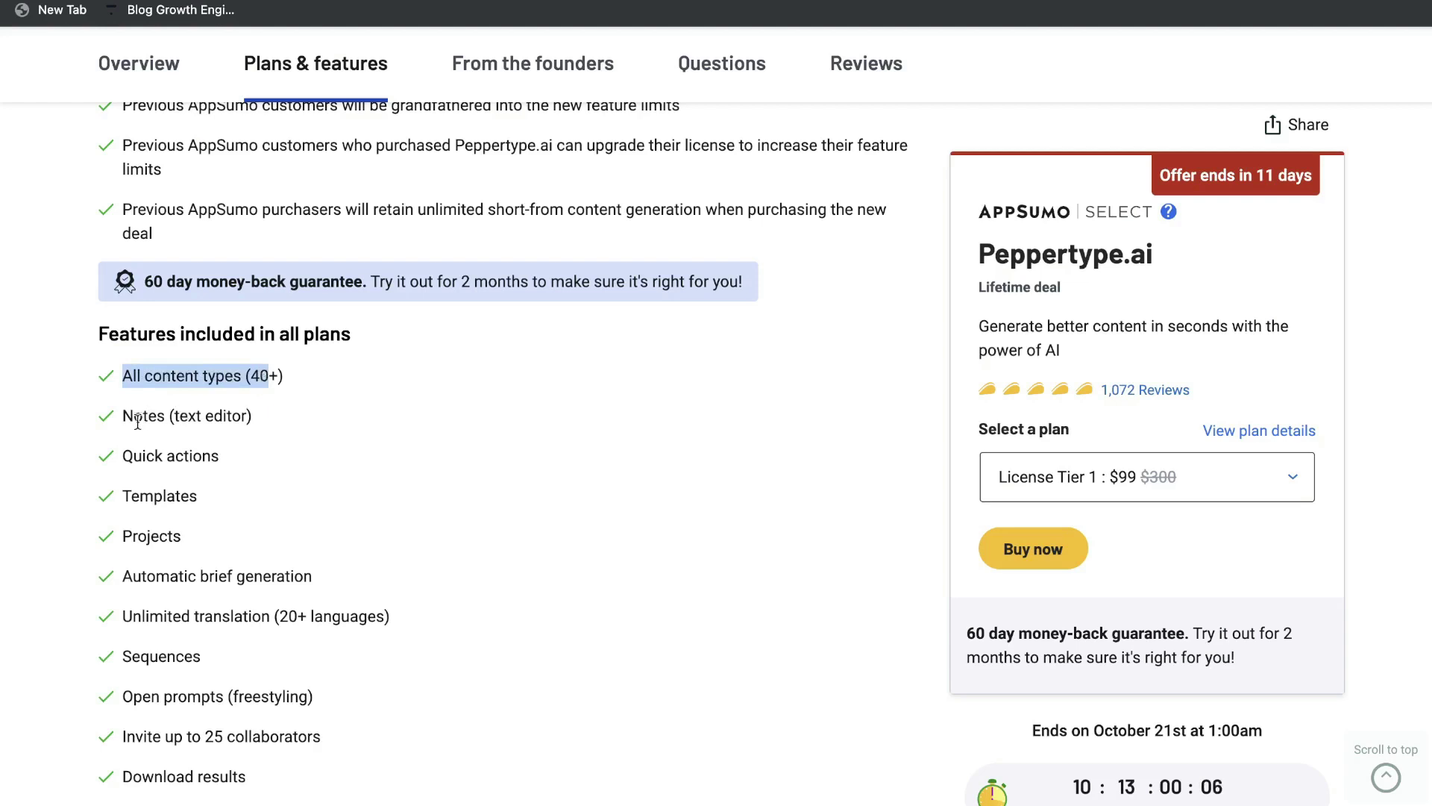
left_click_drag(123, 430, 173, 422)
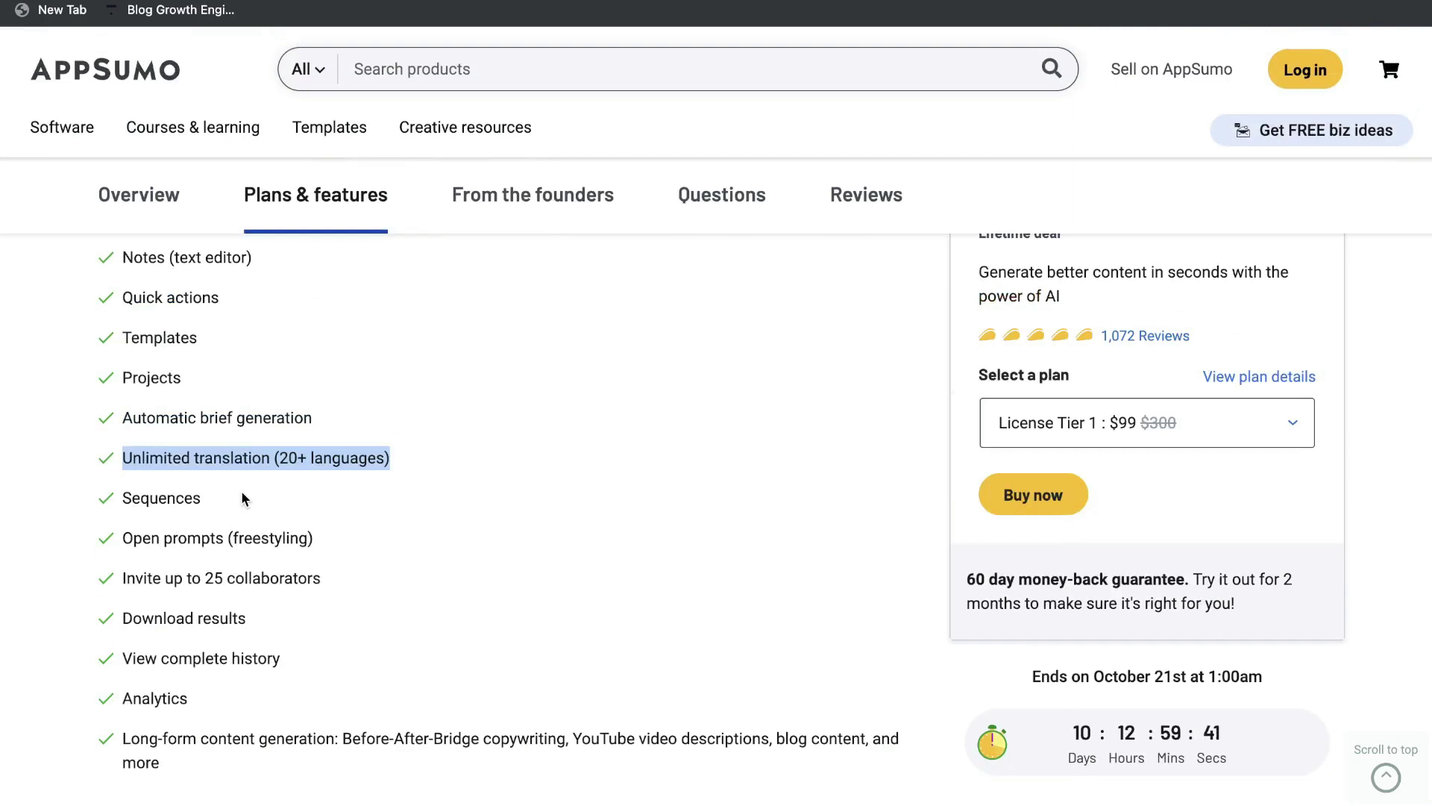
scroll(206, 566, "up", 1)
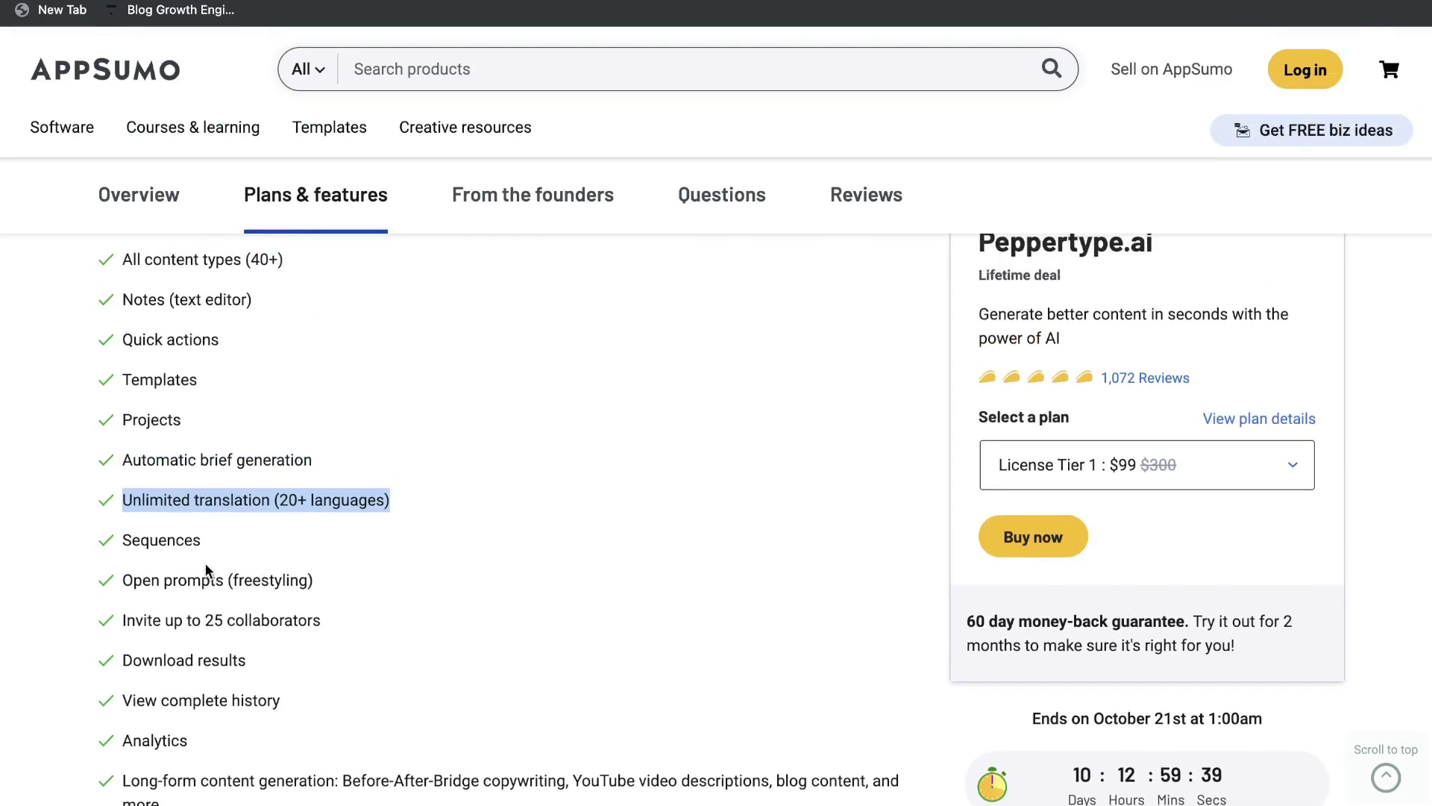
scroll(738, 553, "up", 15)
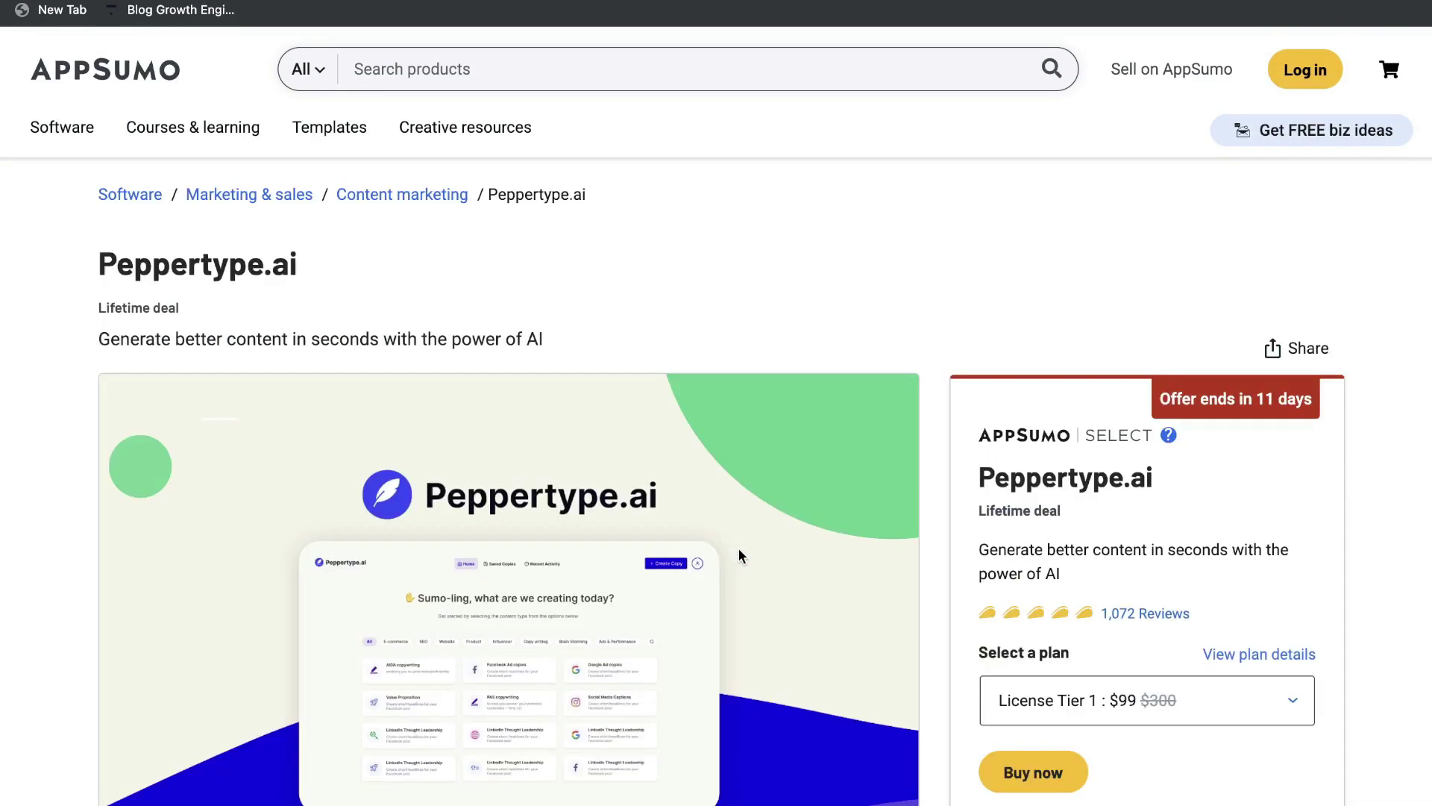
scroll(740, 550, "down", 1)
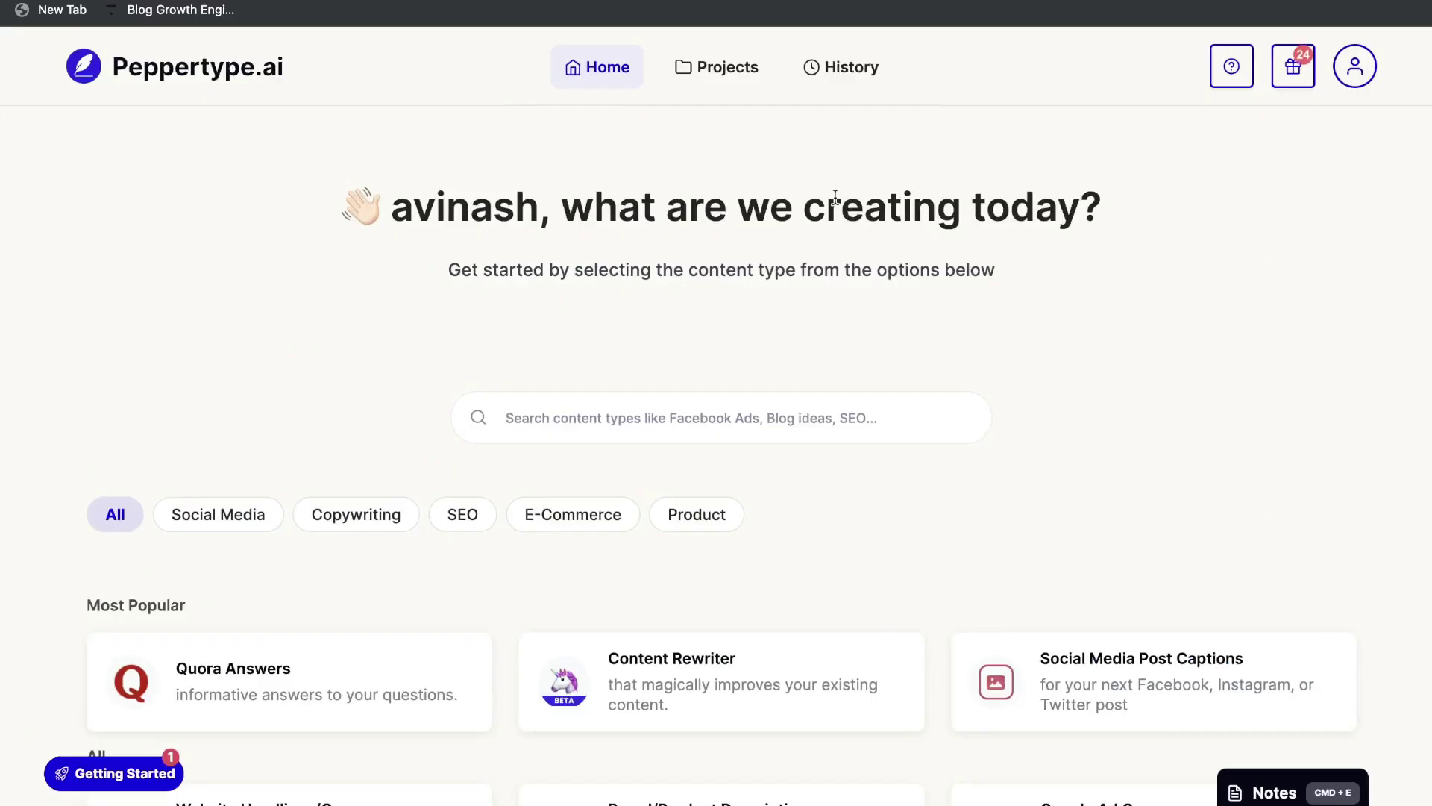
- Switch to the Peppertype.ai home page and look over the available content types
scroll(835, 196, "down", 1)
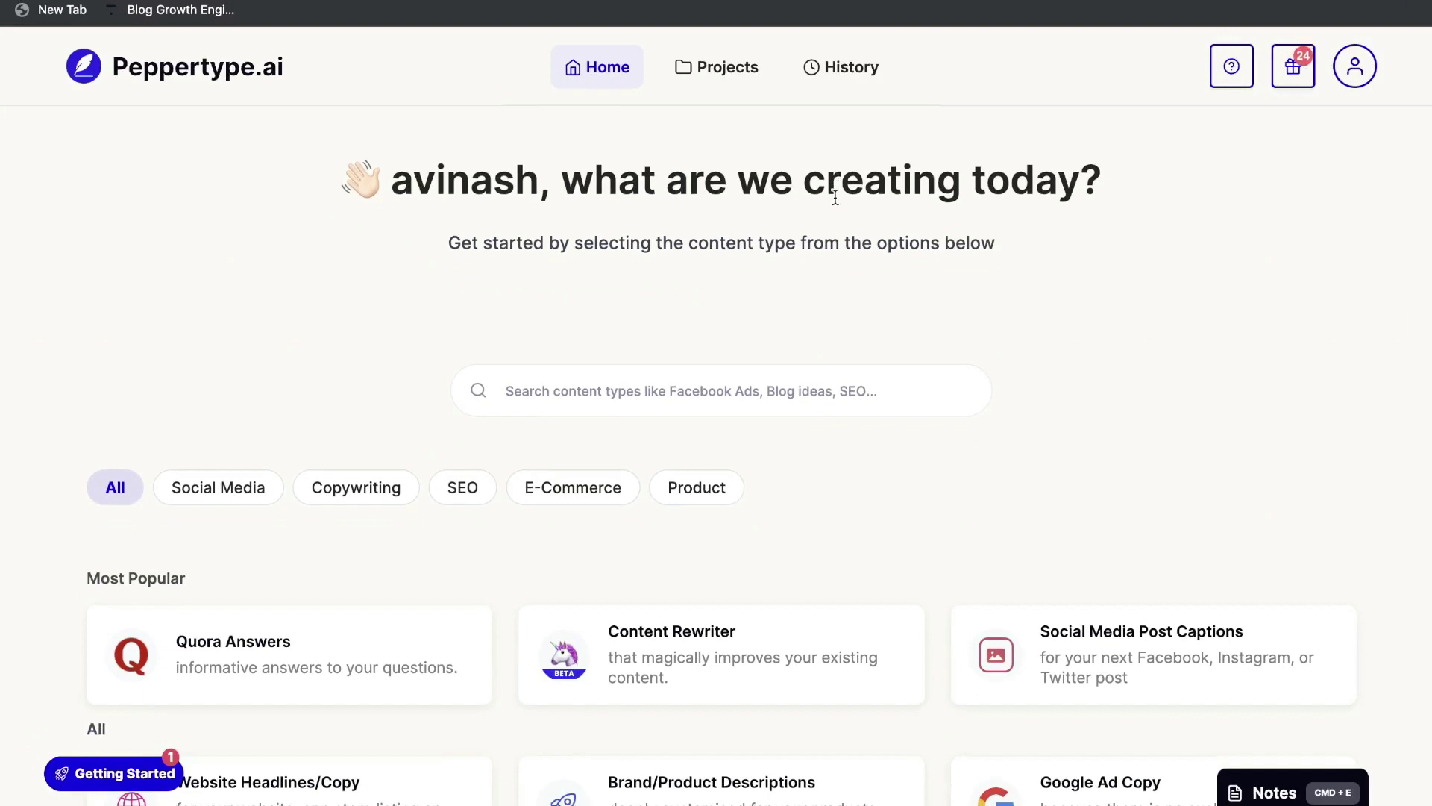
scroll(836, 196, "down", 2)
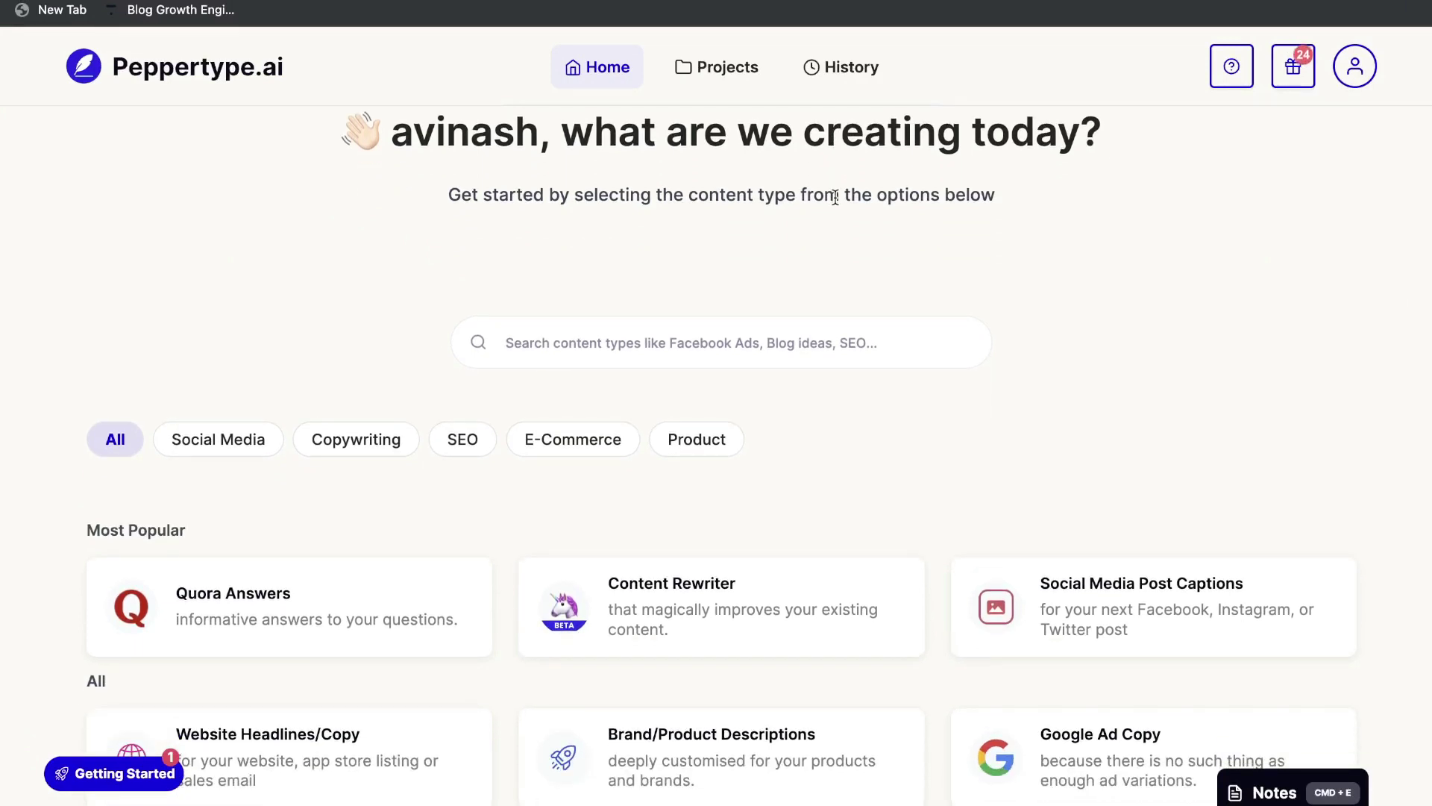
scroll(835, 196, "down", 1)
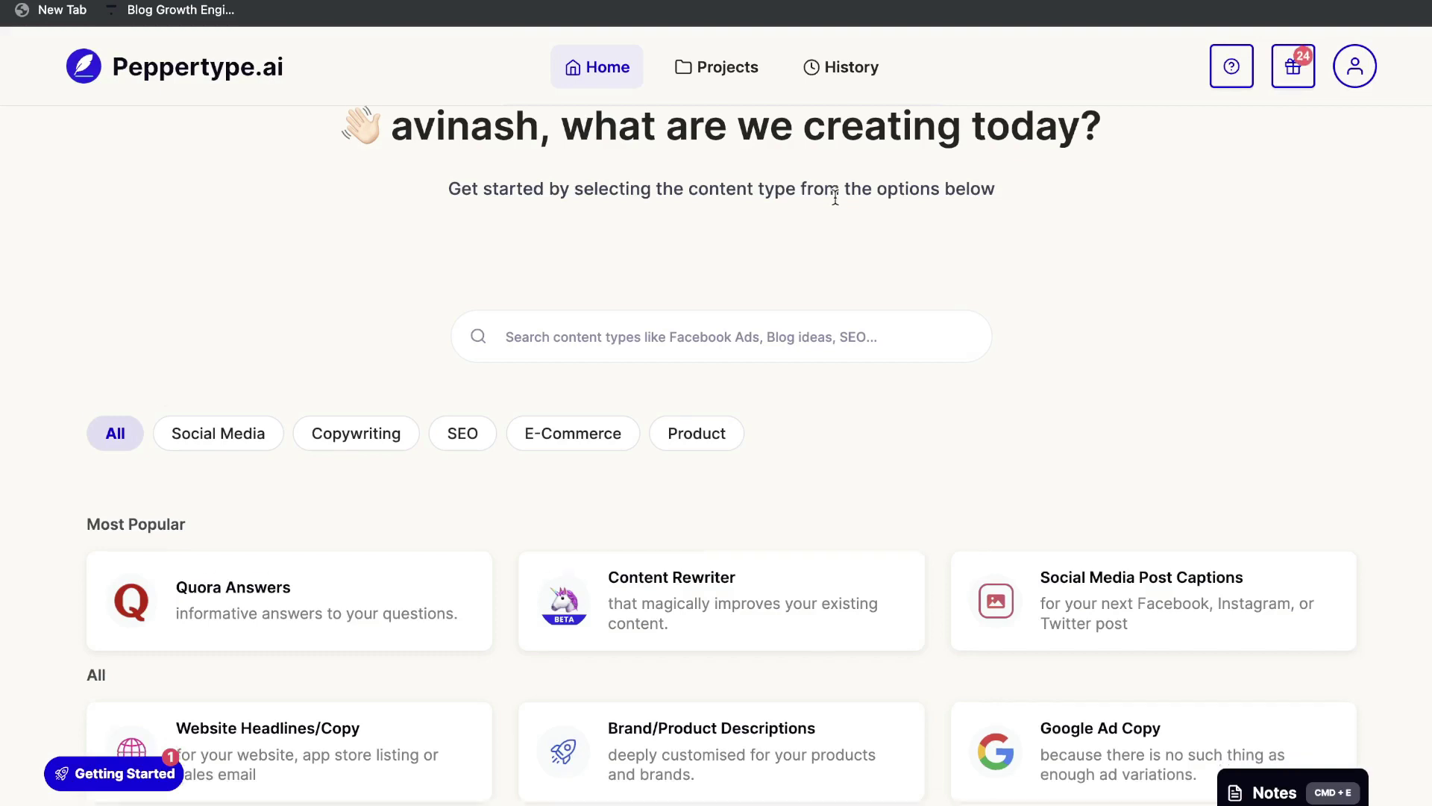
scroll(835, 196, "down", 3)
scroll(835, 202, "down", 2)
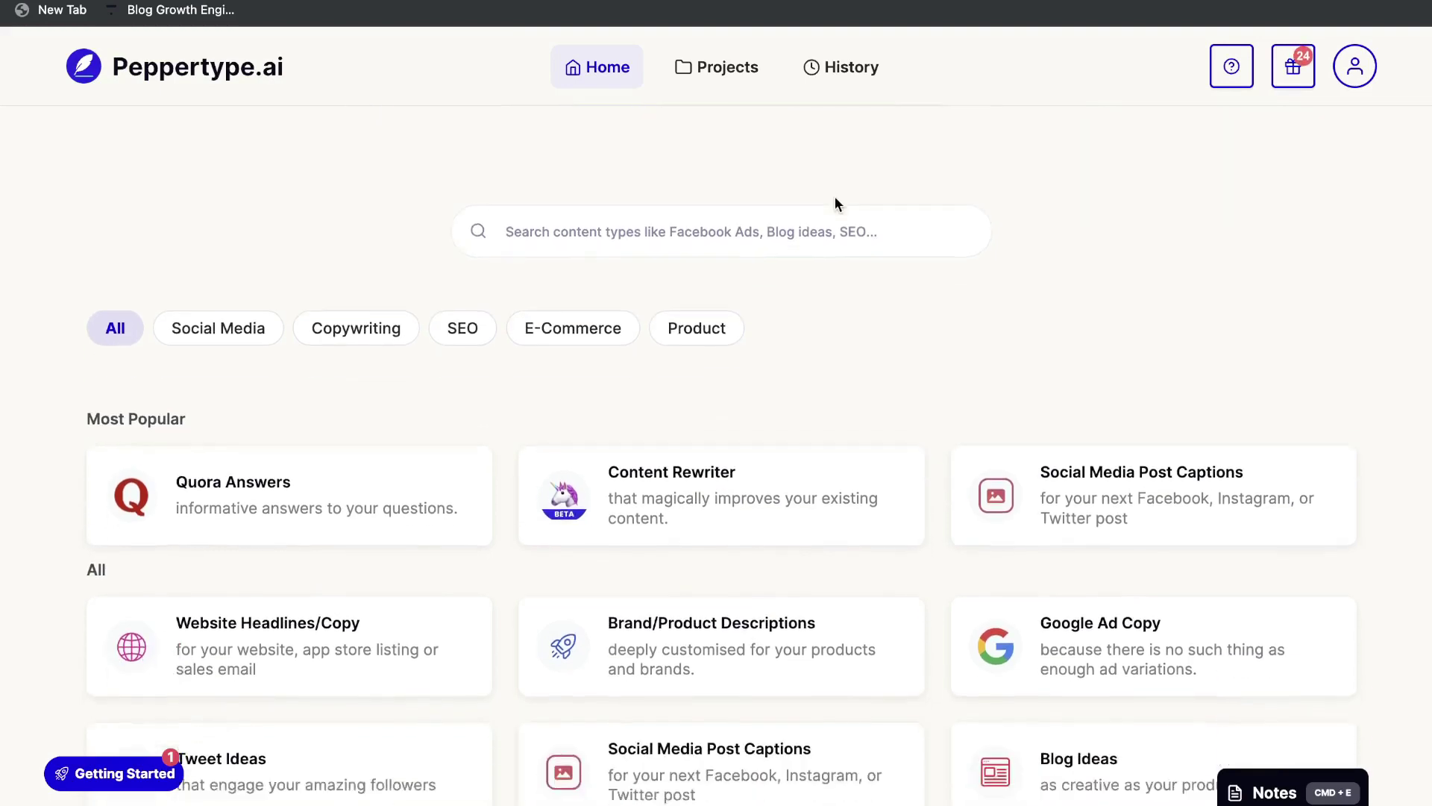
scroll(836, 196, "down", 1)
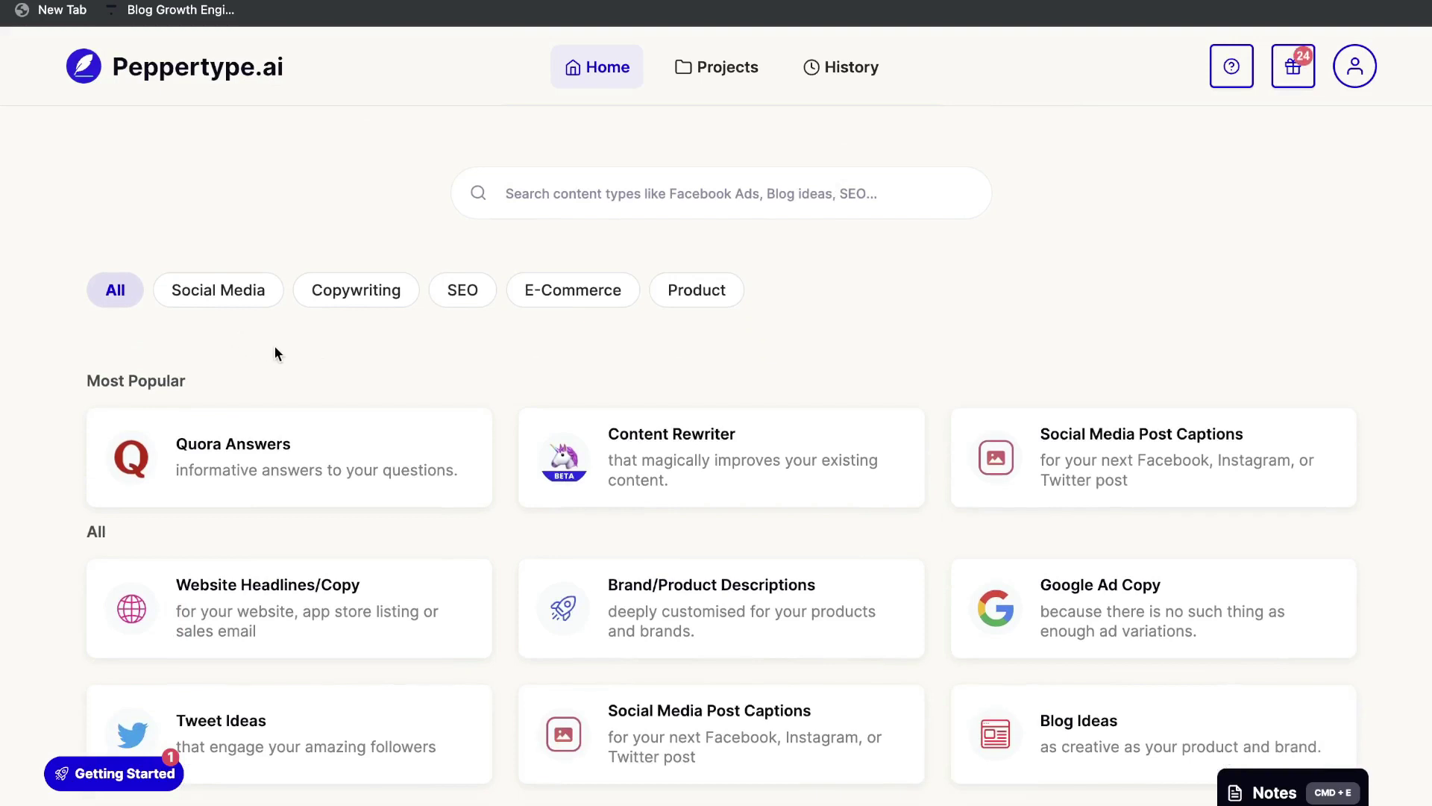
scroll(275, 347, "down", 1)
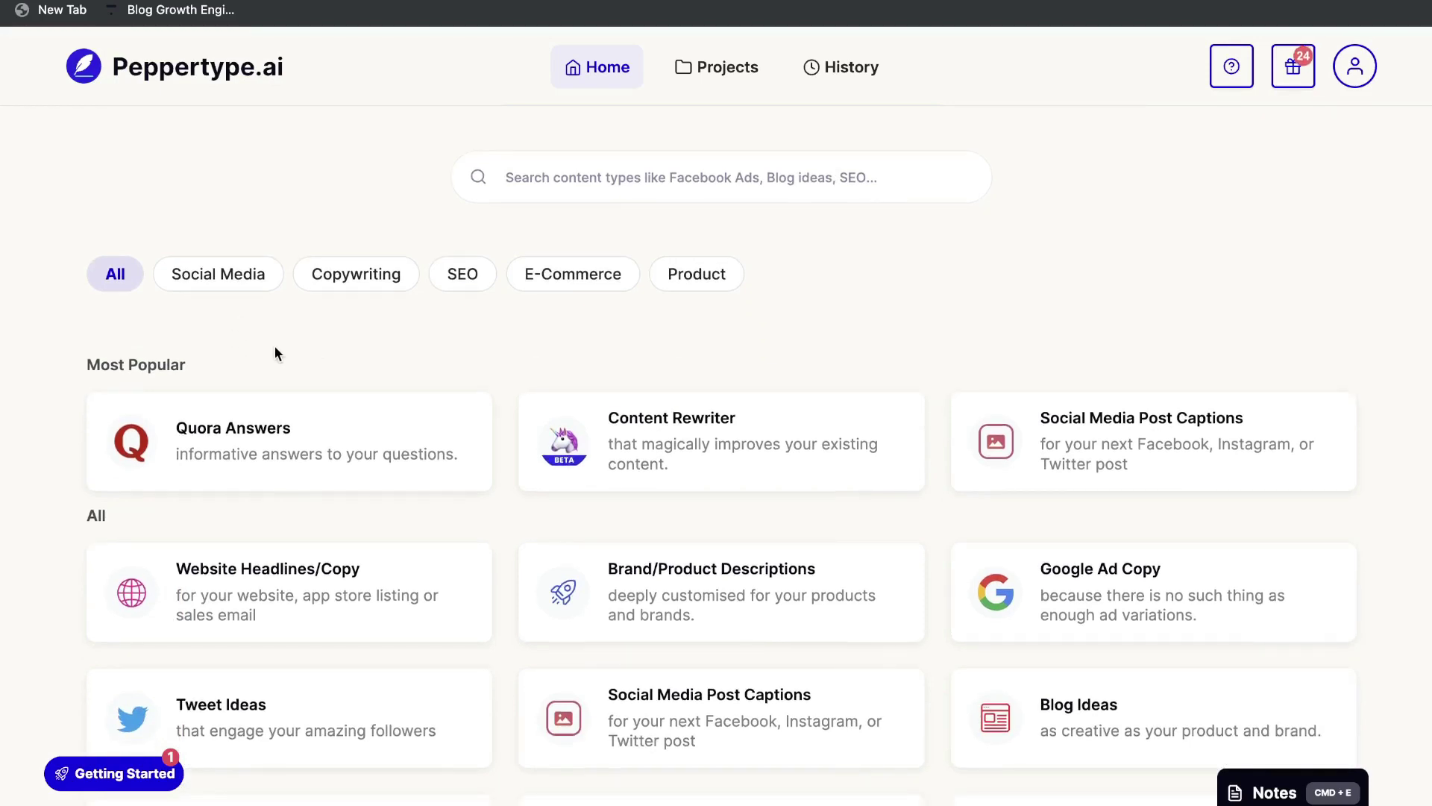
- Filter the content types by Social Media and by Copywriting to view the tools in each category
left_click(244, 285)
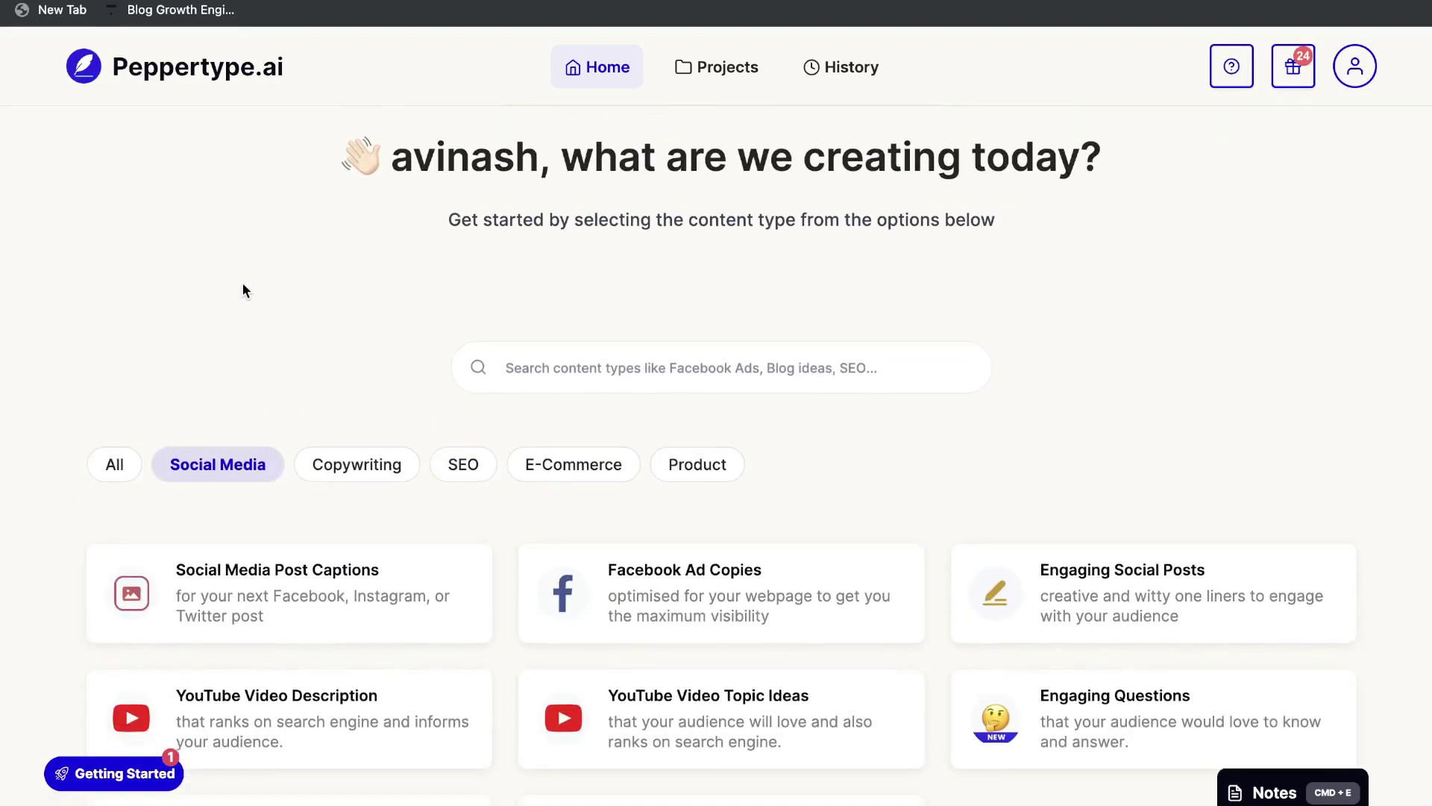
left_click(374, 463)
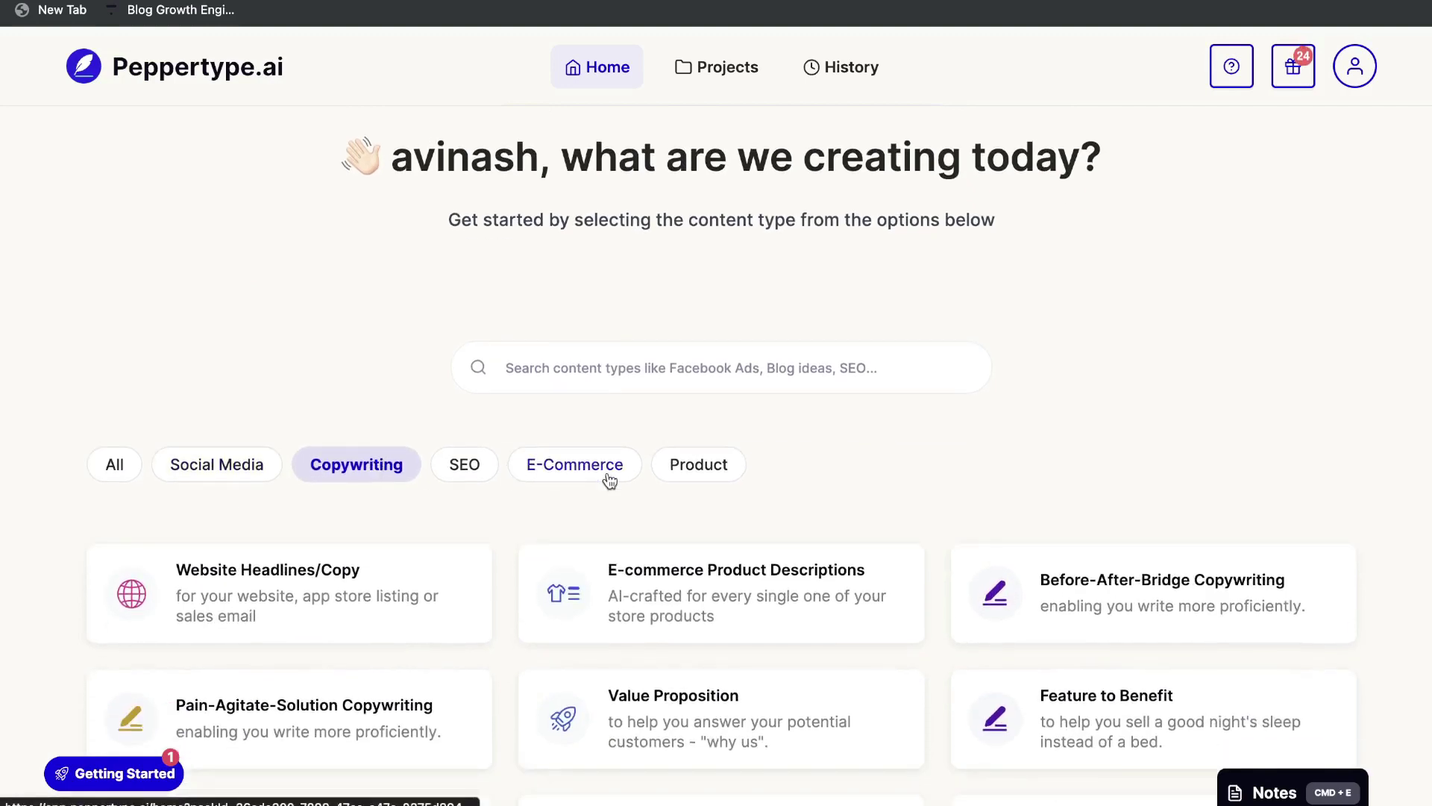
scroll(512, 470, "down", 2)
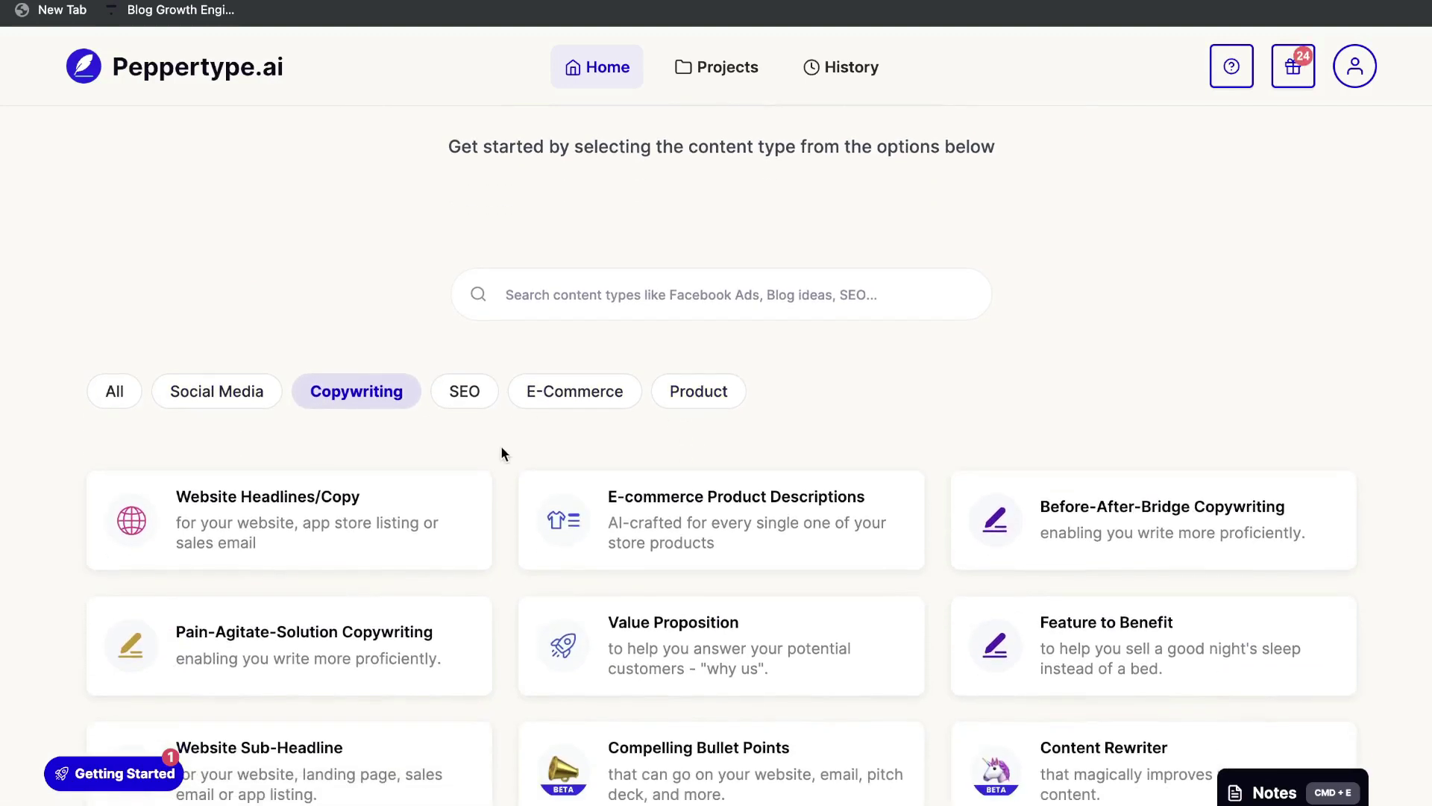
scroll(279, 396, "down", 2)
scroll(387, 474, "down", 1)
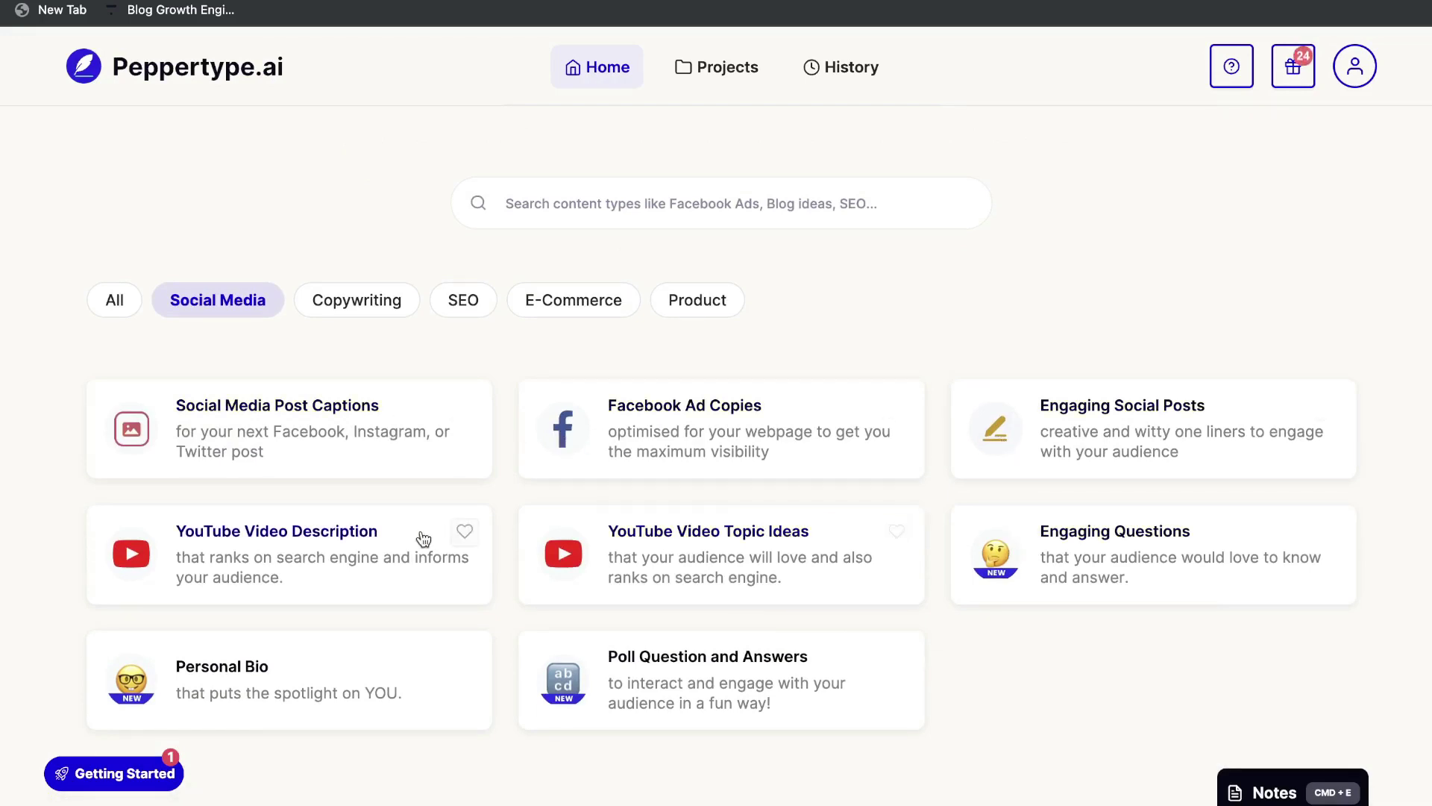
- Show only the Copywriting content types and look through the whole category
left_click(377, 299)
scroll(527, 473, "down", 5)
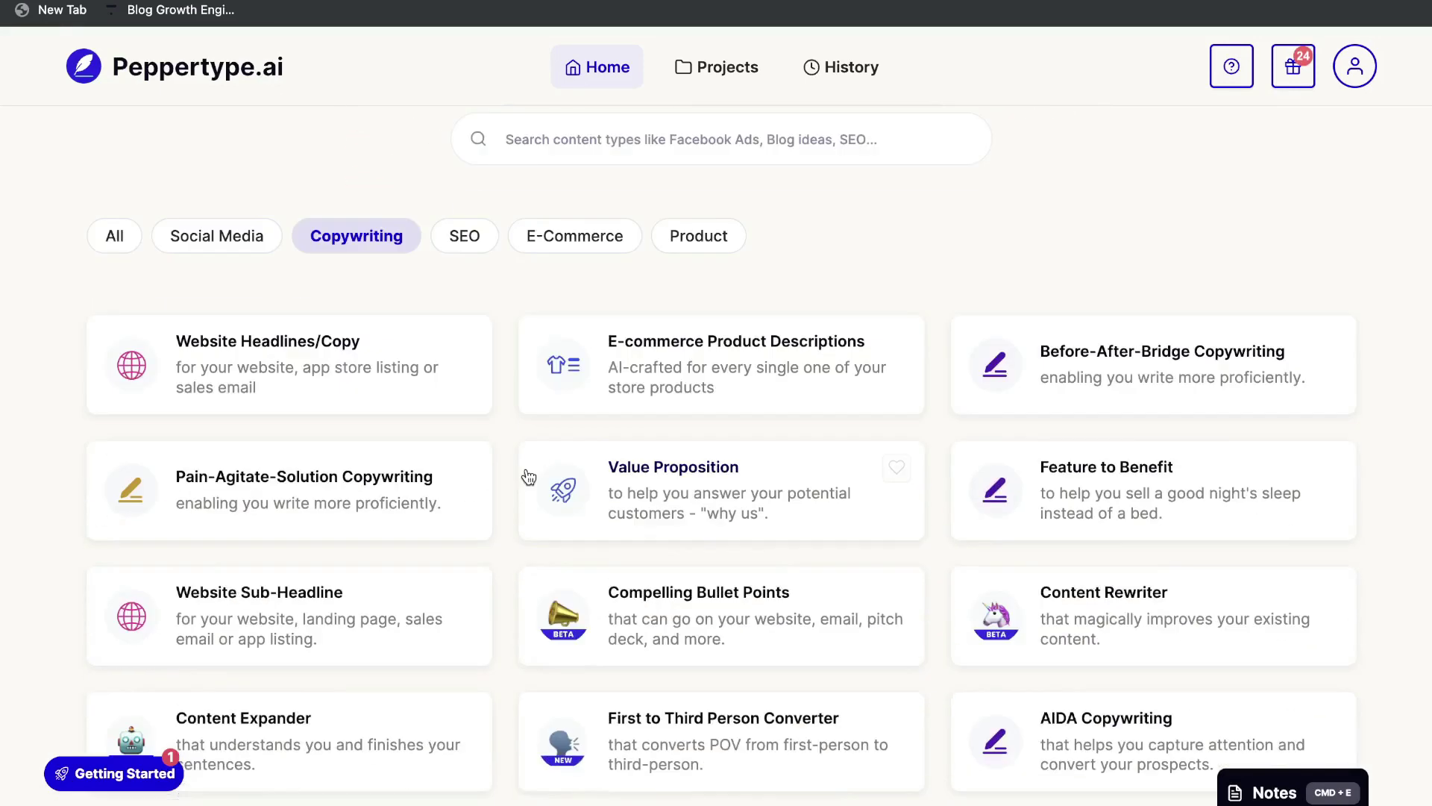
scroll(527, 473, "up", 3)
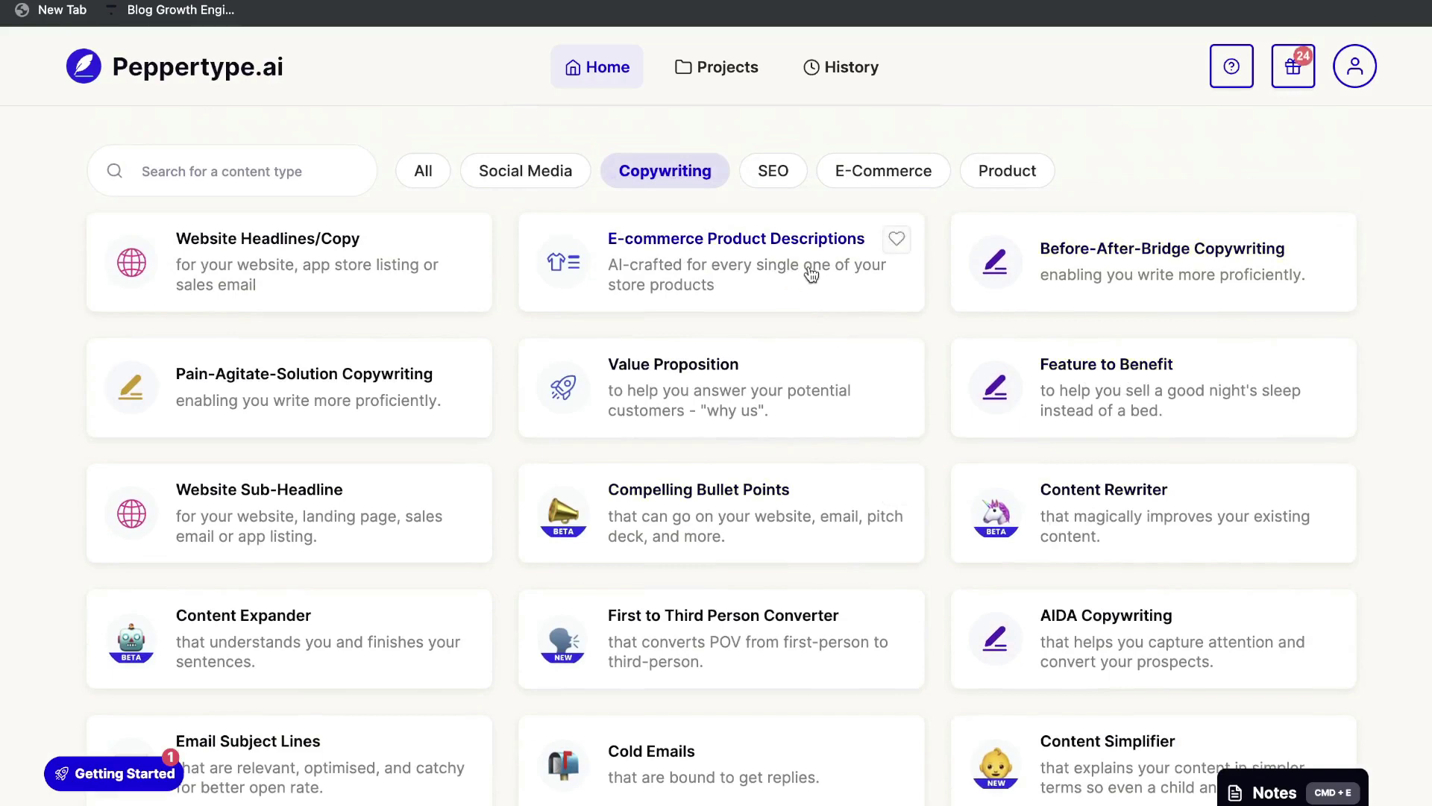
scroll(811, 274, "down", 1)
scroll(811, 274, "up", 5)
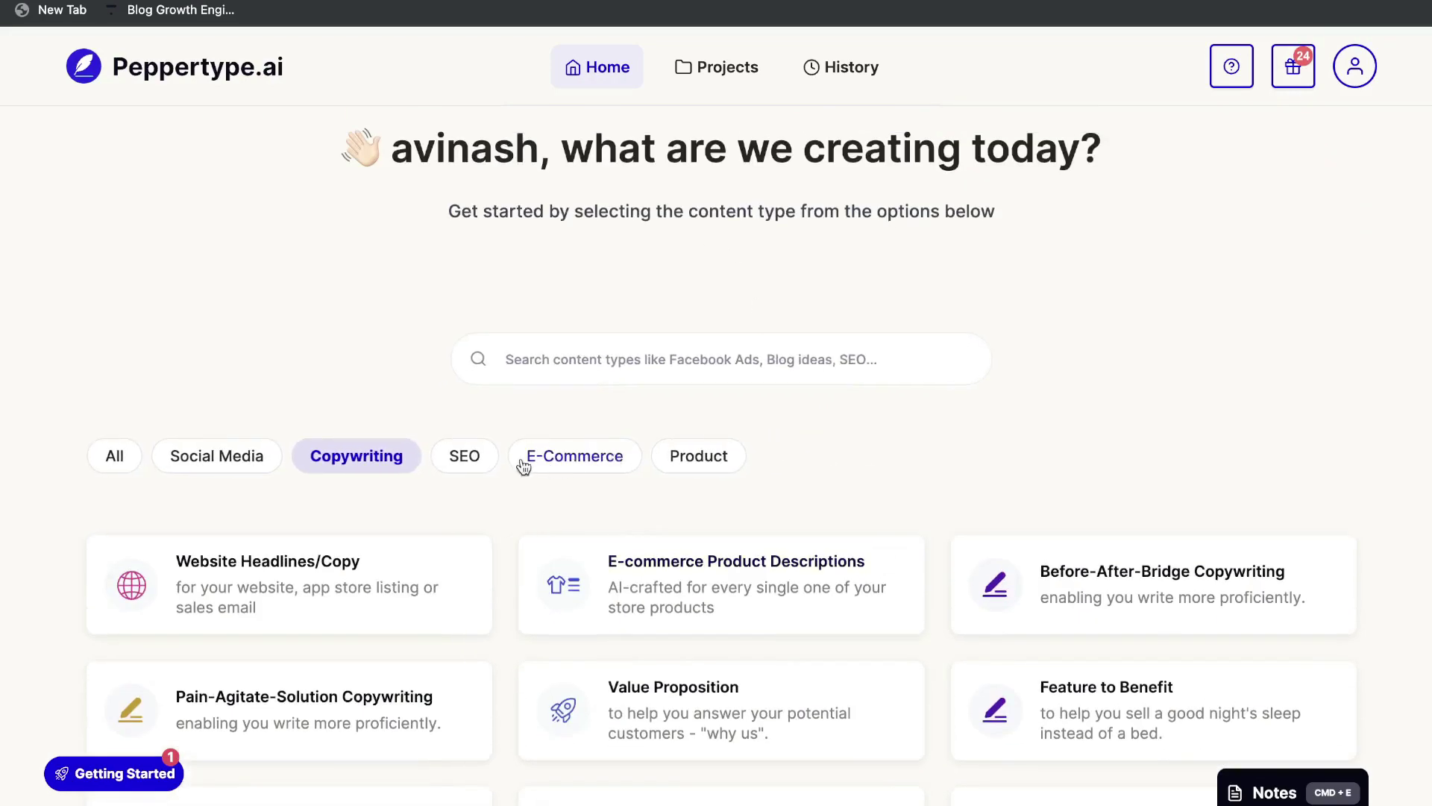
- Look through the content types in the SEO, E-Commerce and Product categories one after another
left_click(470, 455)
scroll(475, 459, "down", 3)
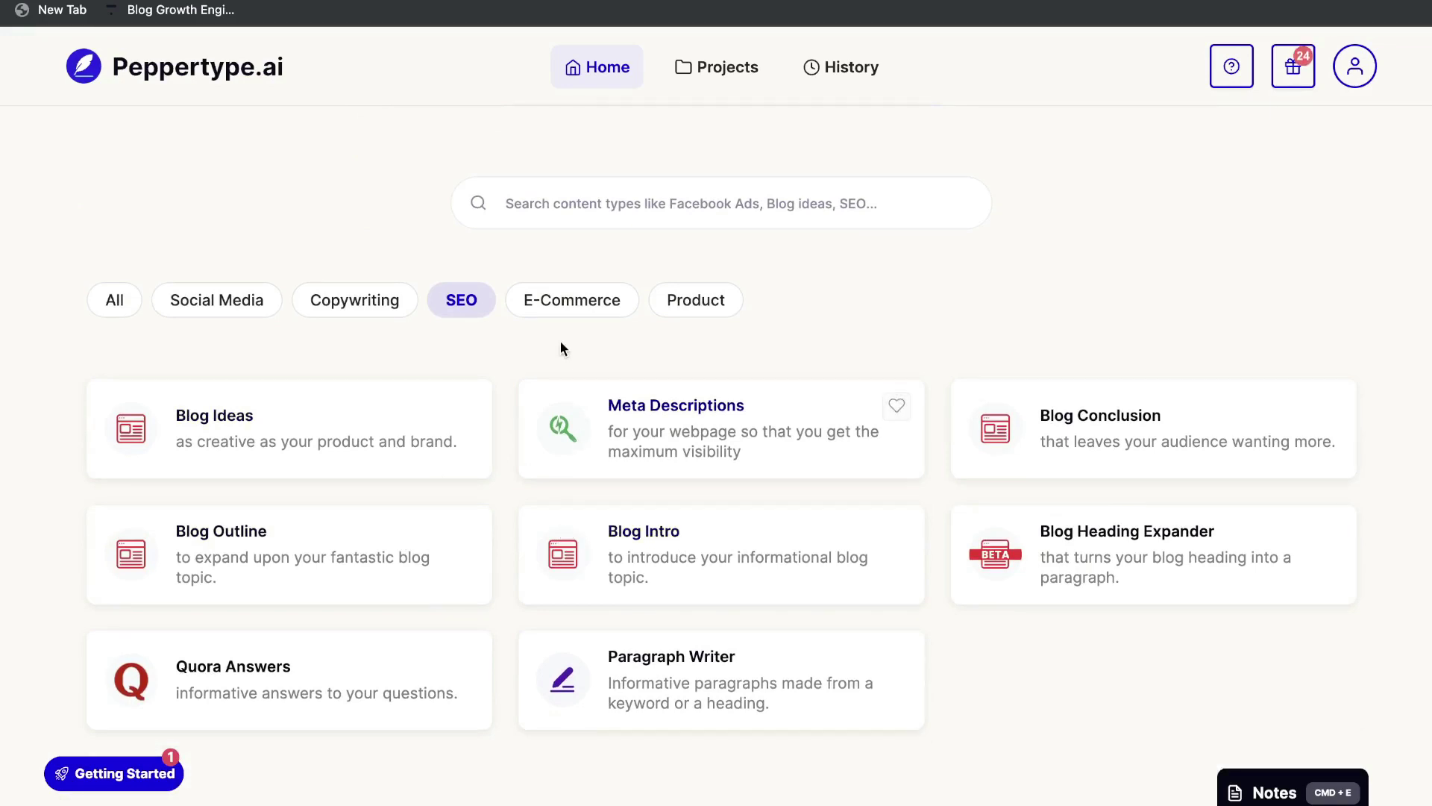
left_click(570, 300)
scroll(568, 314, "up", 3)
scroll(600, 431, "down", 1)
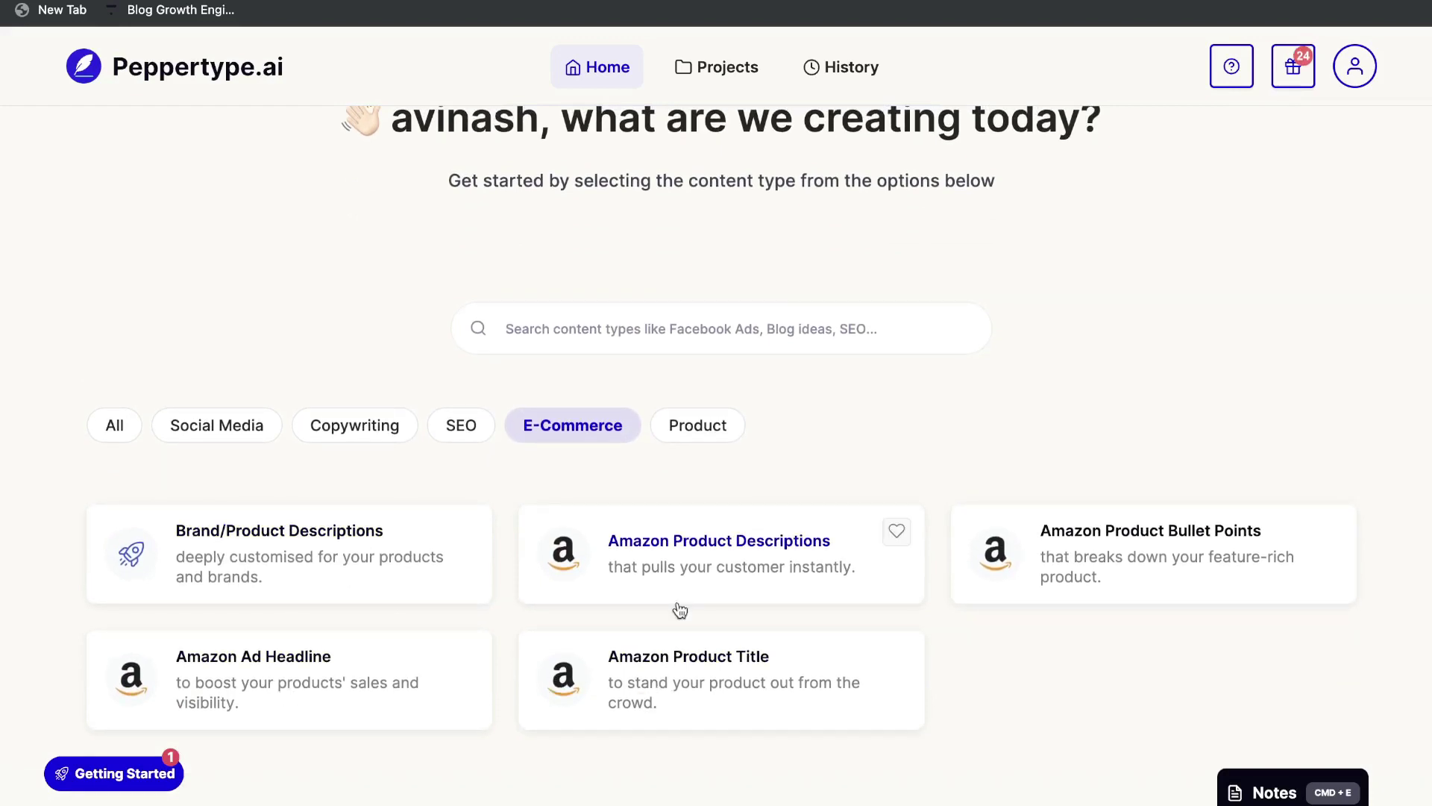
left_click(701, 425)
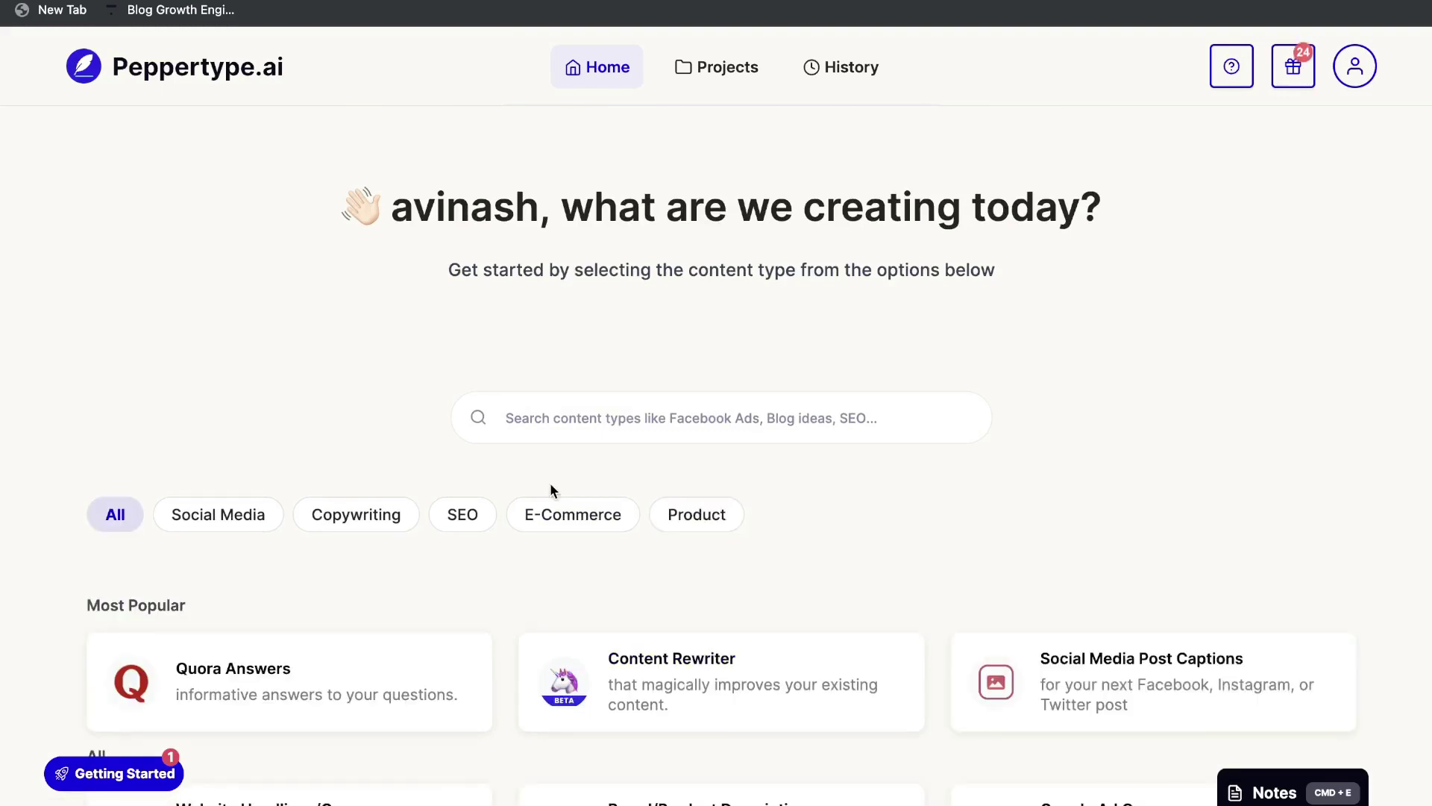
- Open the Notes text editor and read its blog-writing template from the Blog Title section onward
left_click(1237, 791)
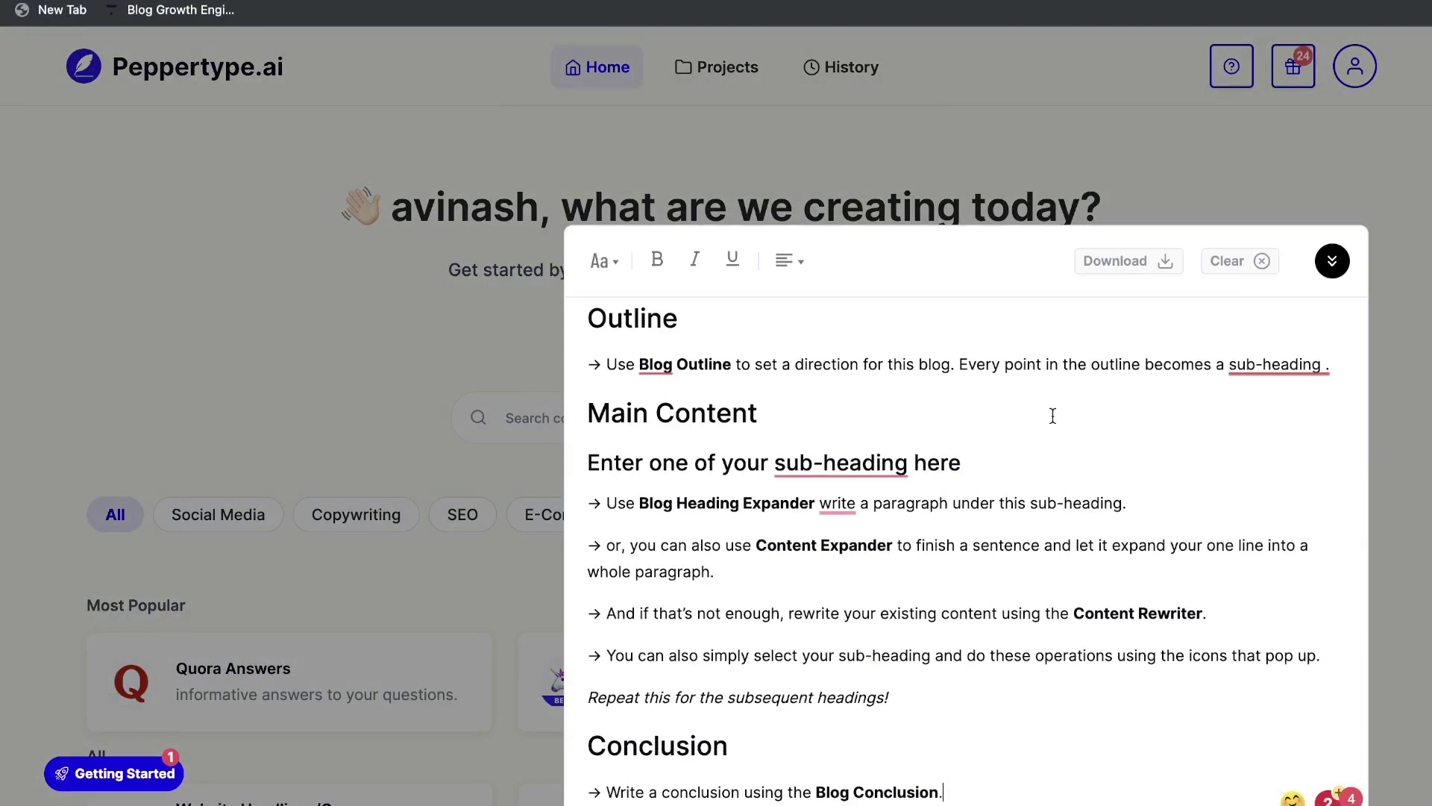
scroll(697, 456, "up", 10)
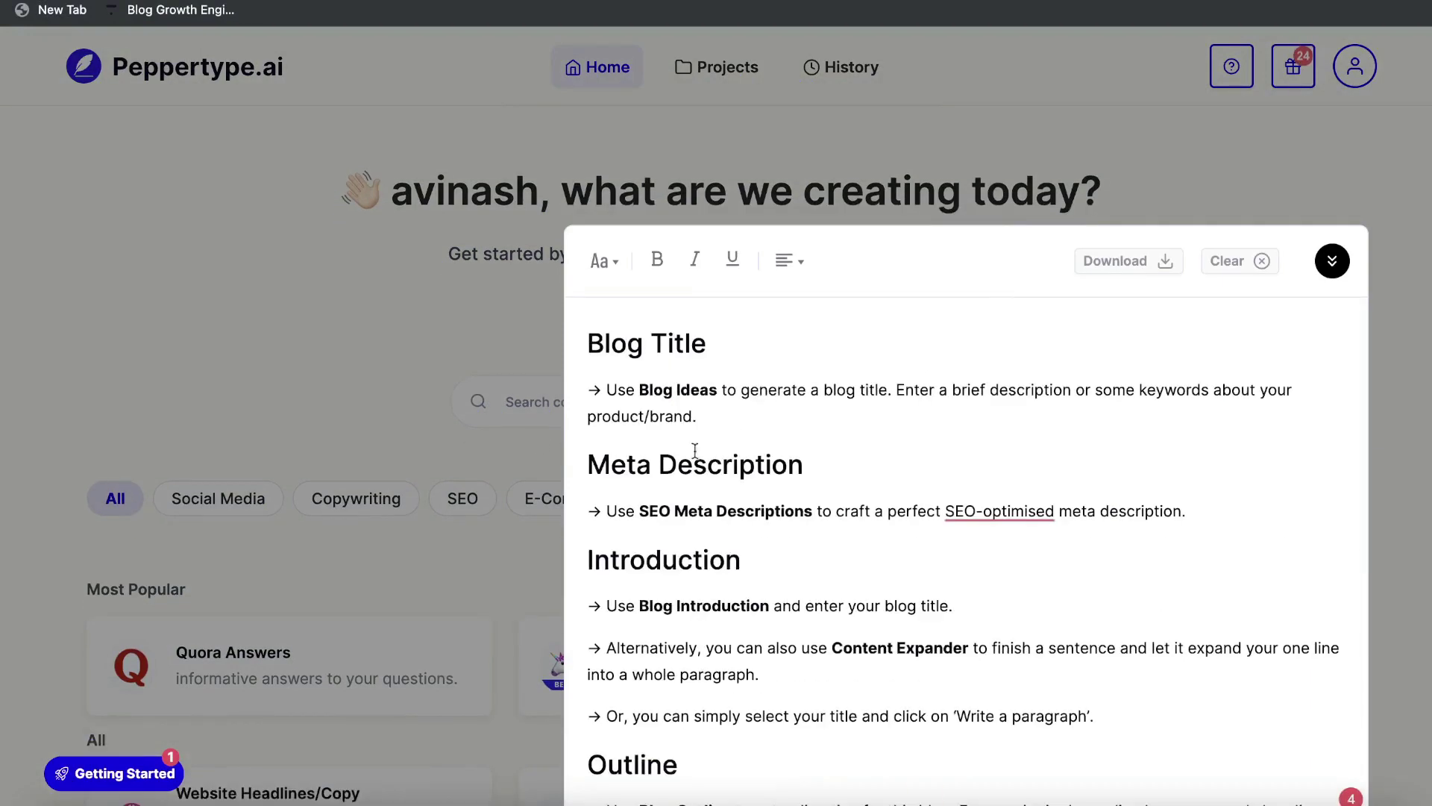
scroll(458, 407, "down", 1)
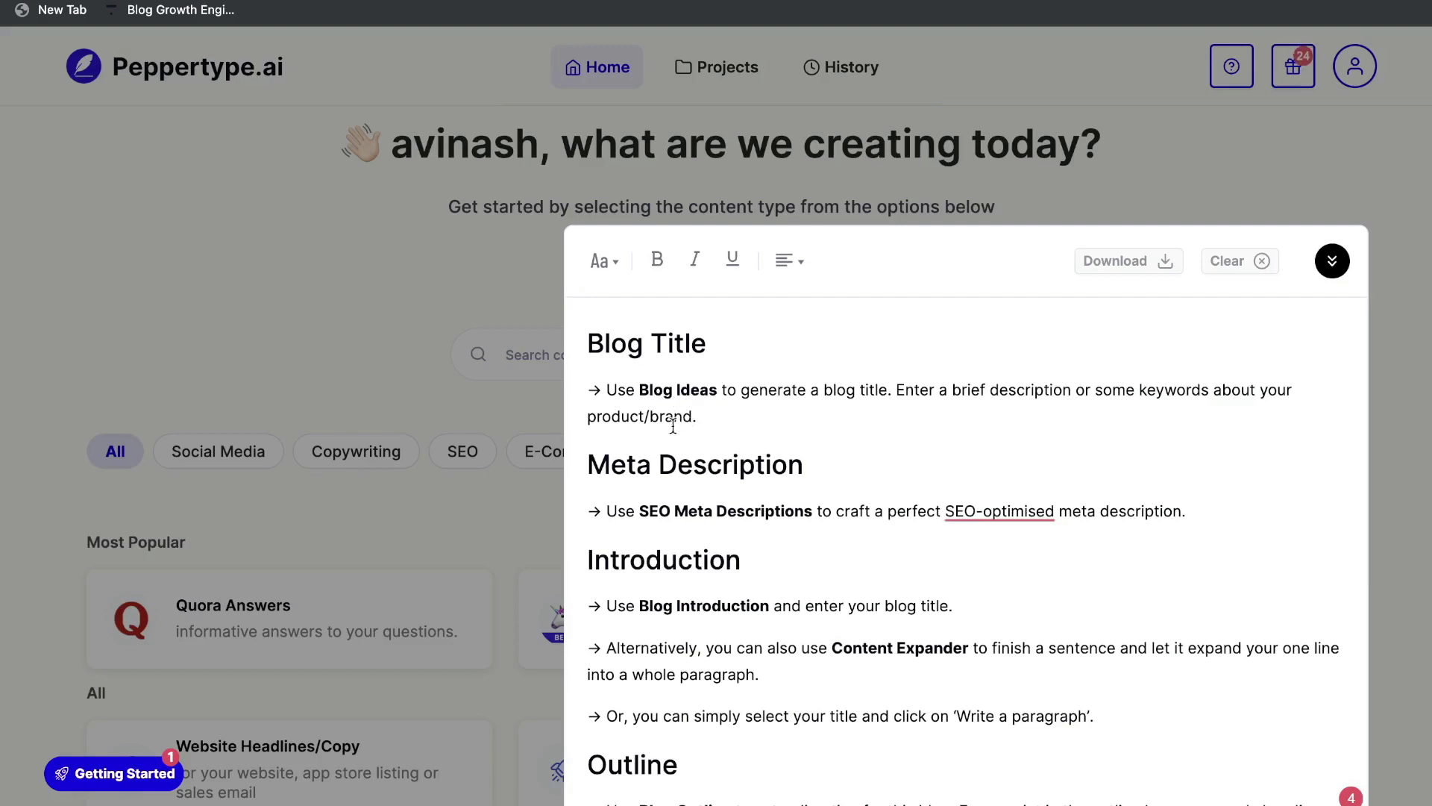
- Open the Blog Ideas tool, enter the brand name and a description of its digital marketing content, and generate blog ideas
left_click(674, 391)
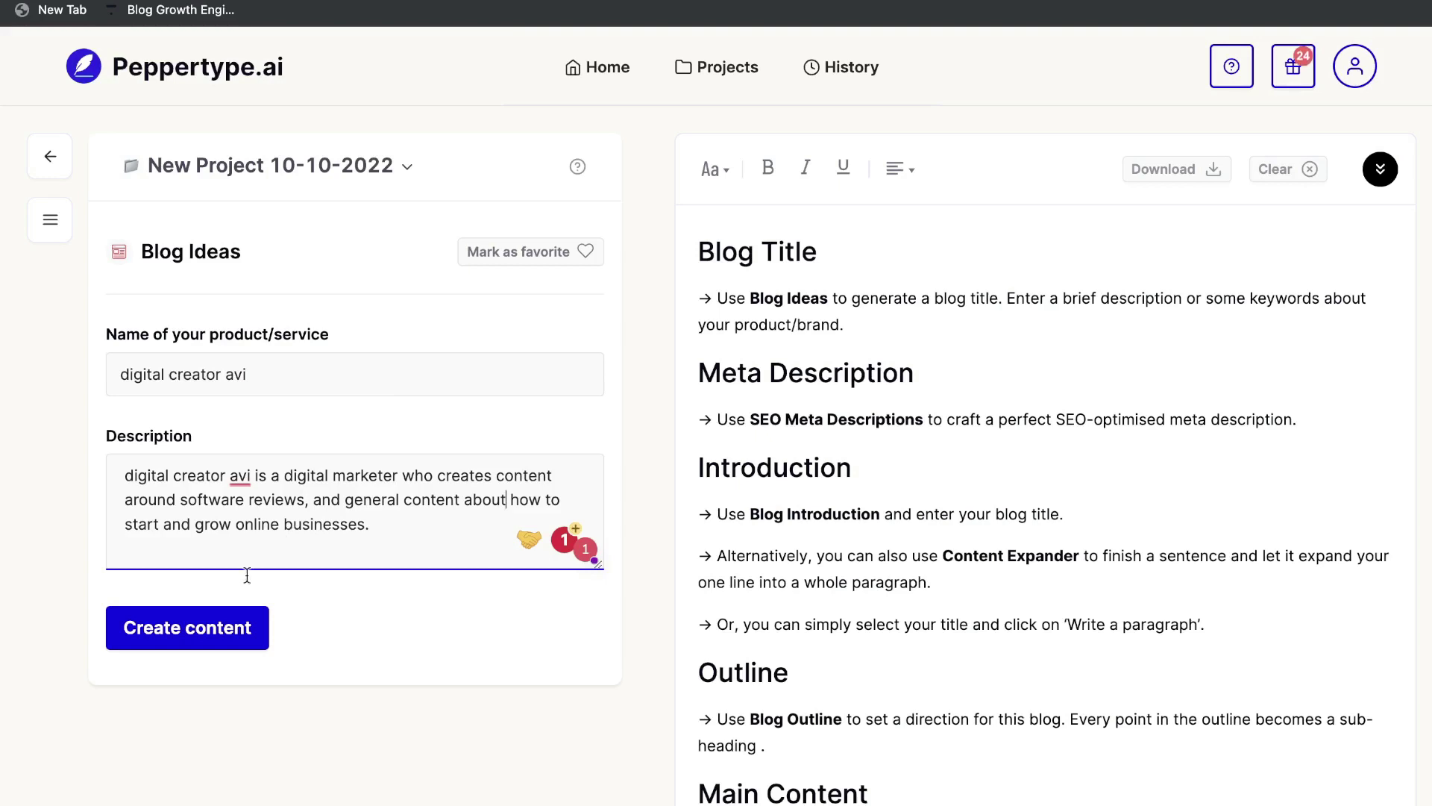
left_click(236, 610)
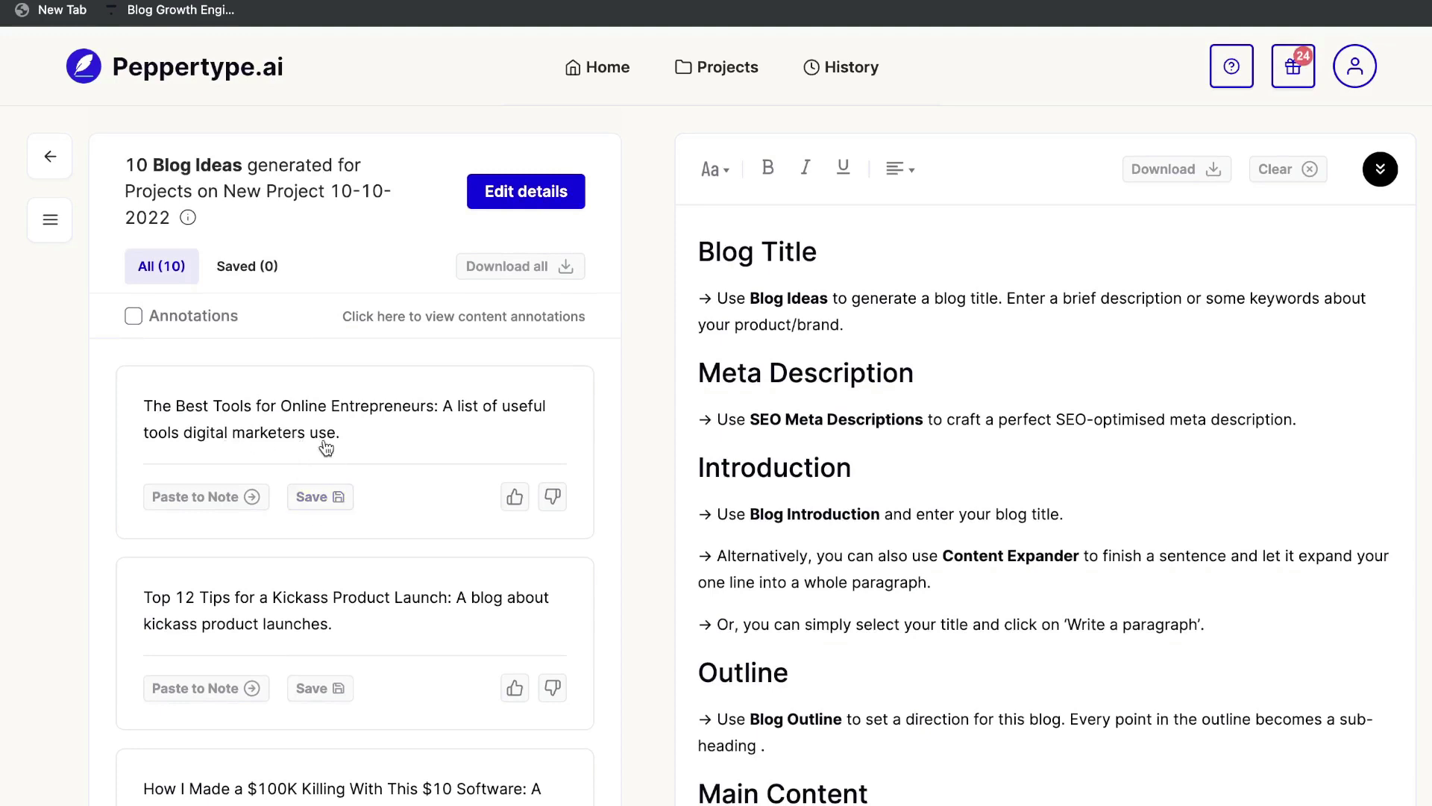
- Review the first generated blog ideas and paste "How to Grow Your Business Using Youtube" into the note
scroll(332, 450, "down", 1)
scroll(320, 523, "down", 3)
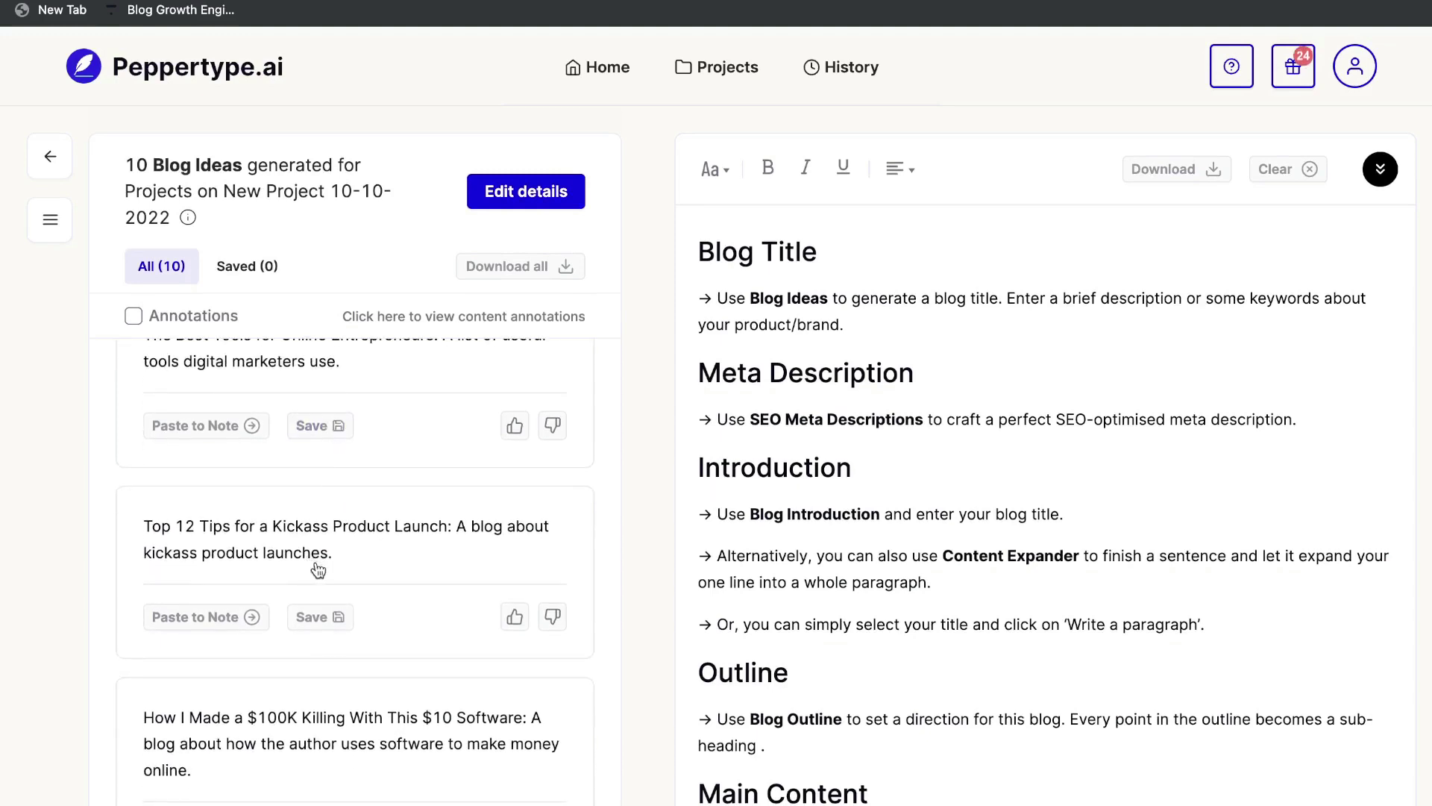
scroll(408, 558, "down", 4)
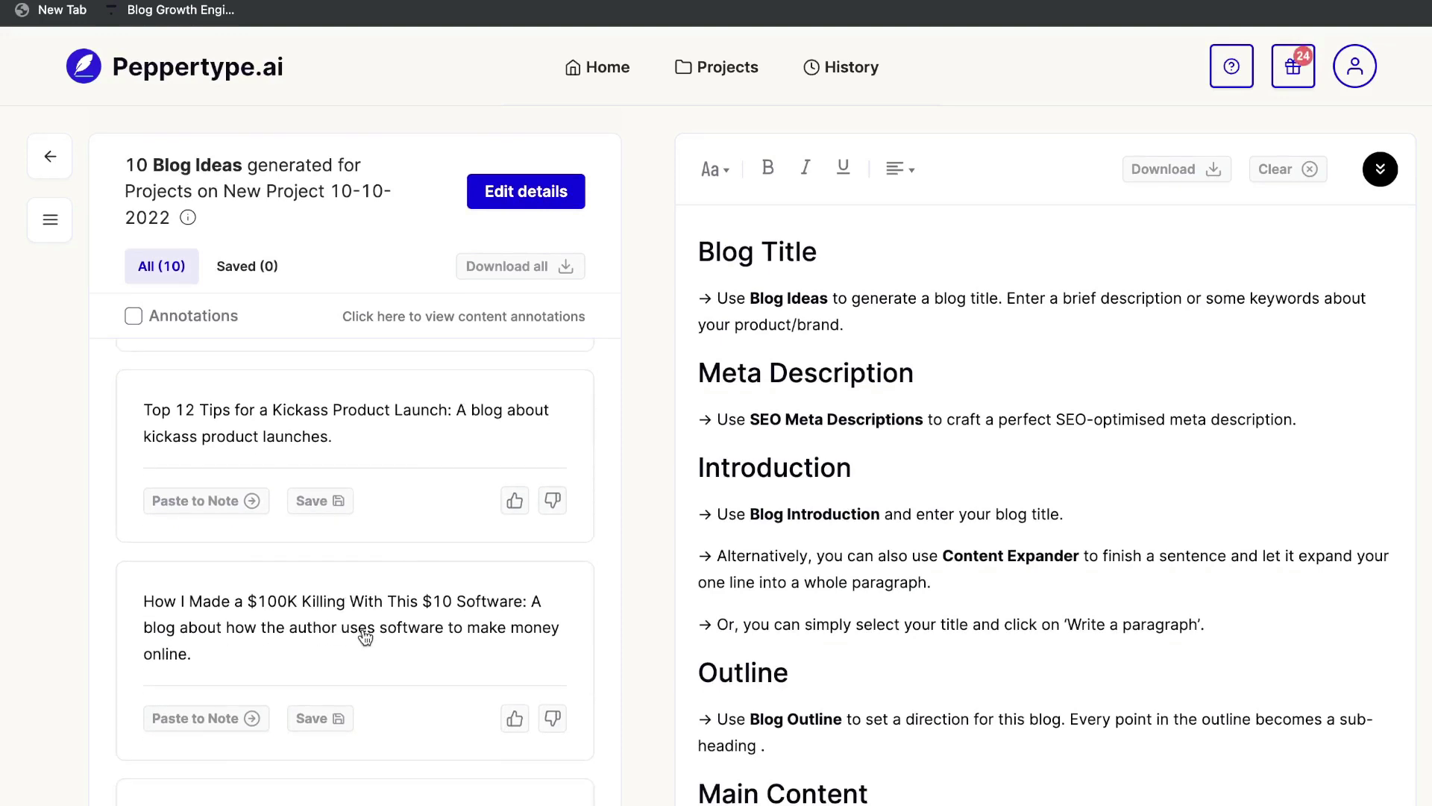
scroll(445, 640, "down", 4)
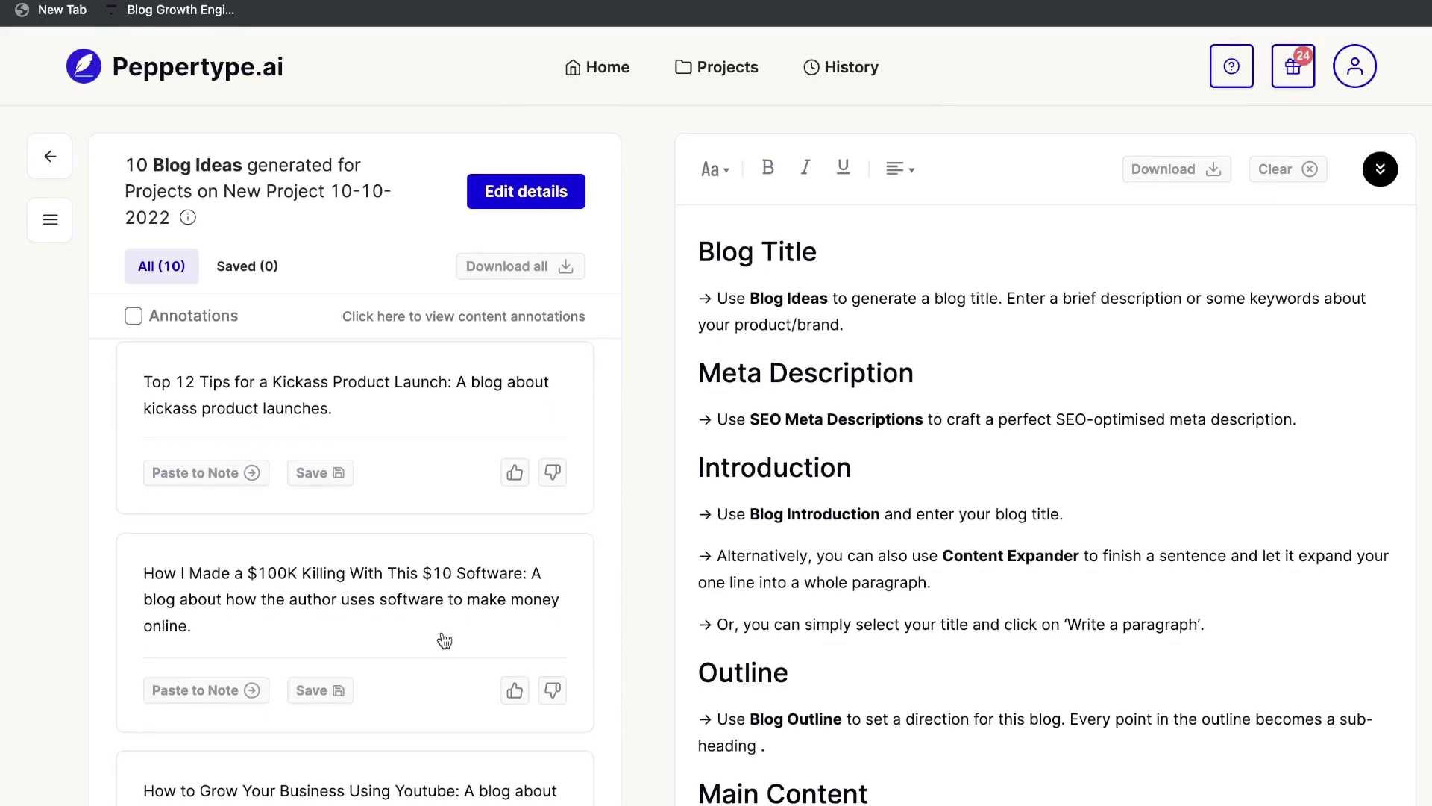
scroll(353, 599, "down", 1)
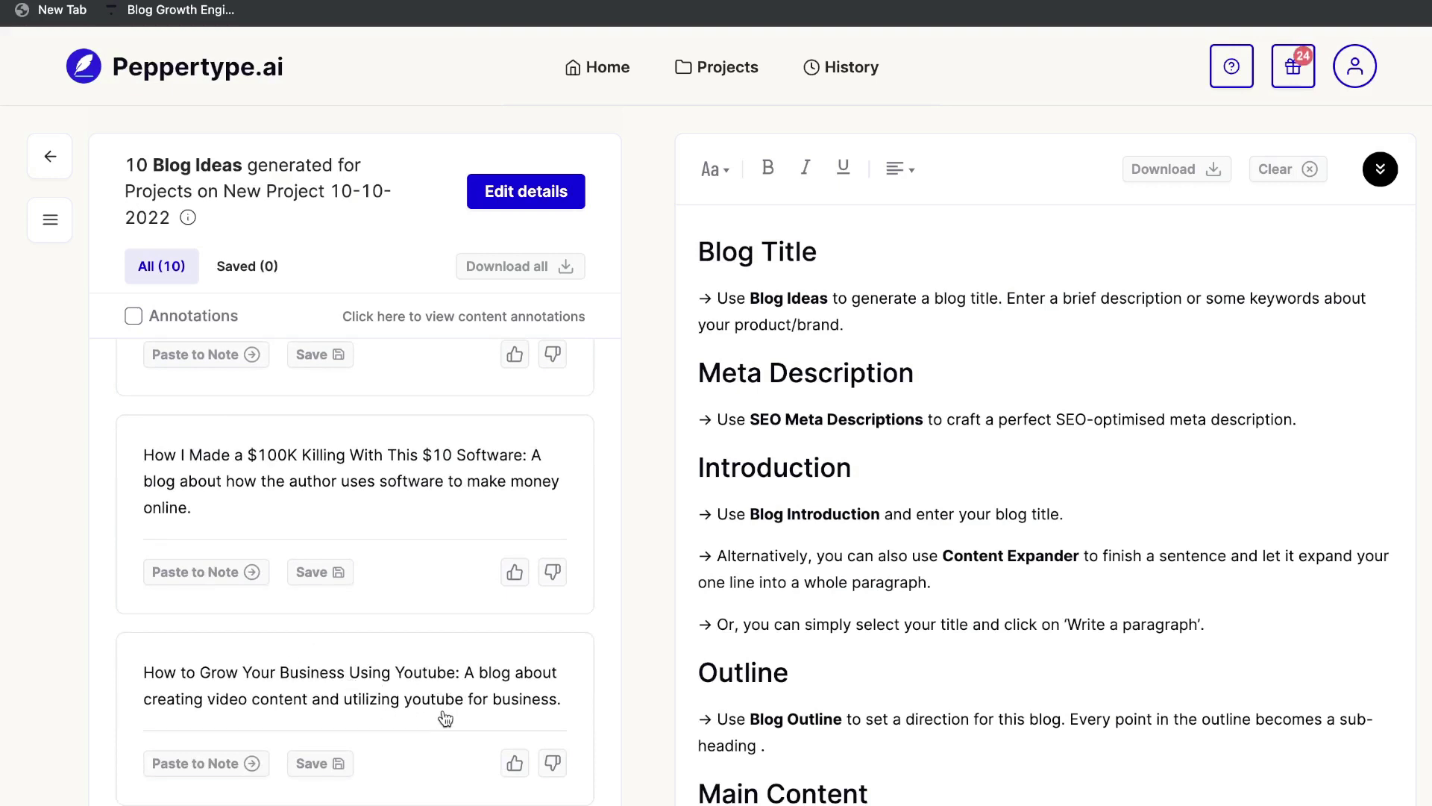
scroll(439, 716, "up", 5)
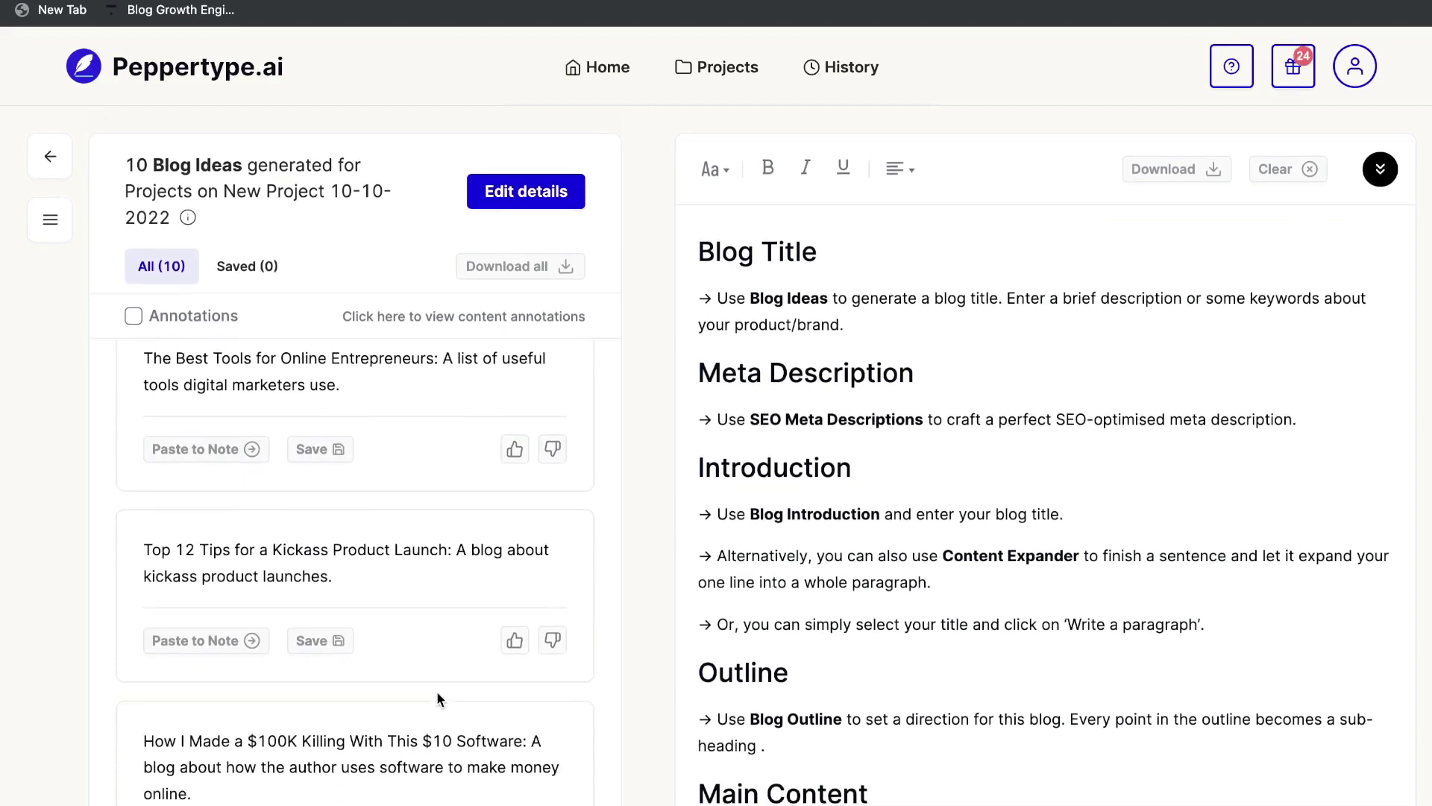
scroll(439, 698, "down", 1)
scroll(439, 700, "down", 1)
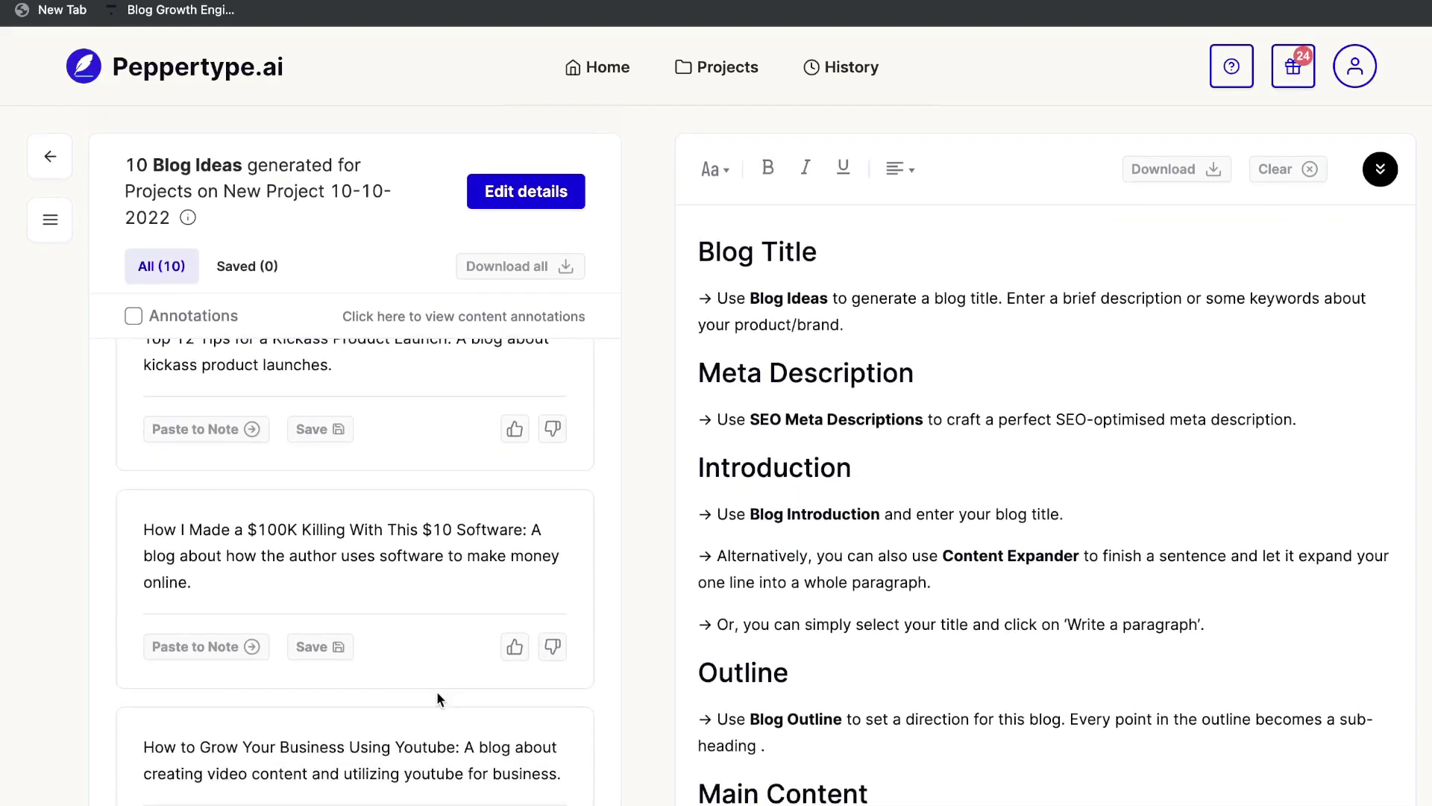
scroll(437, 690, "up", 7)
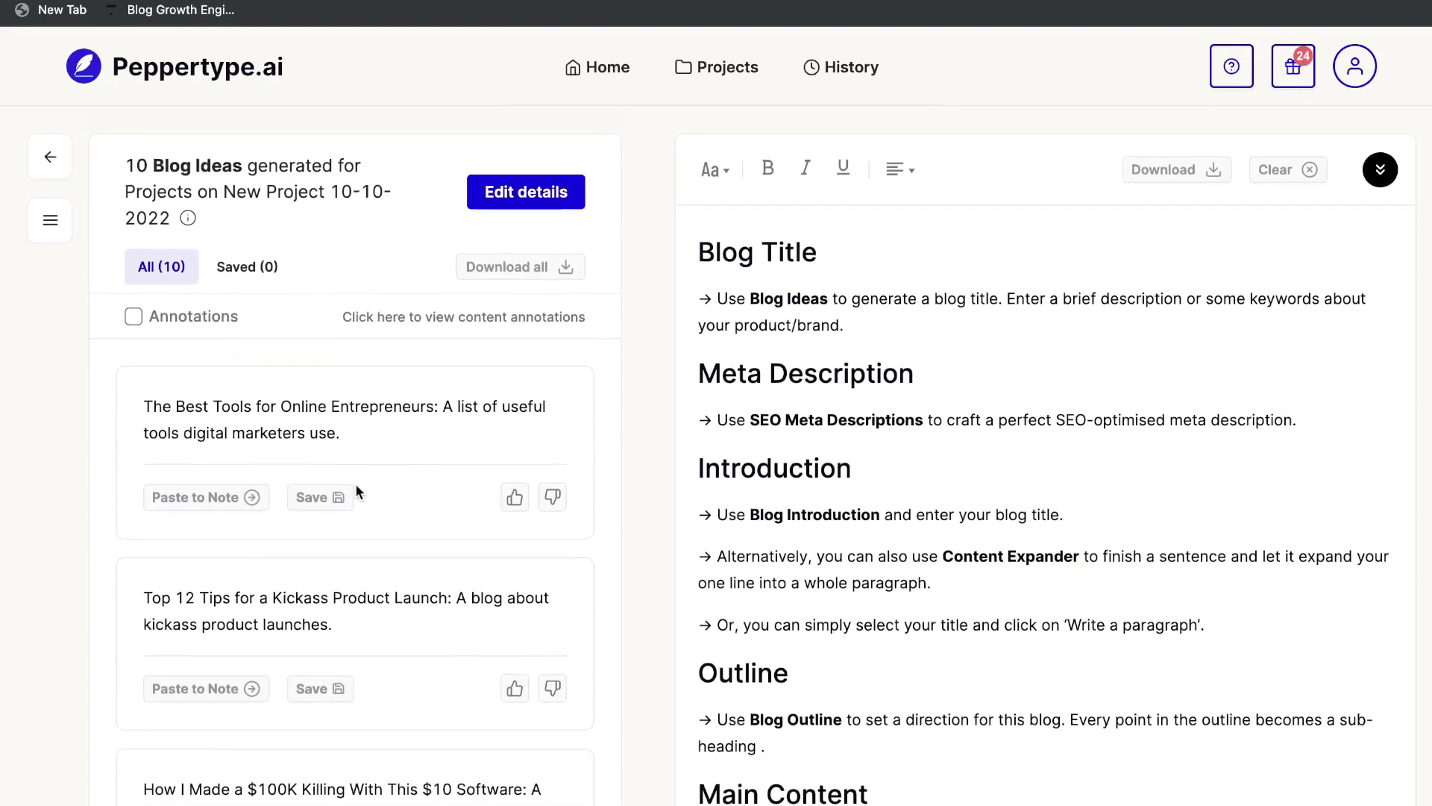
scroll(315, 380, "down", 10)
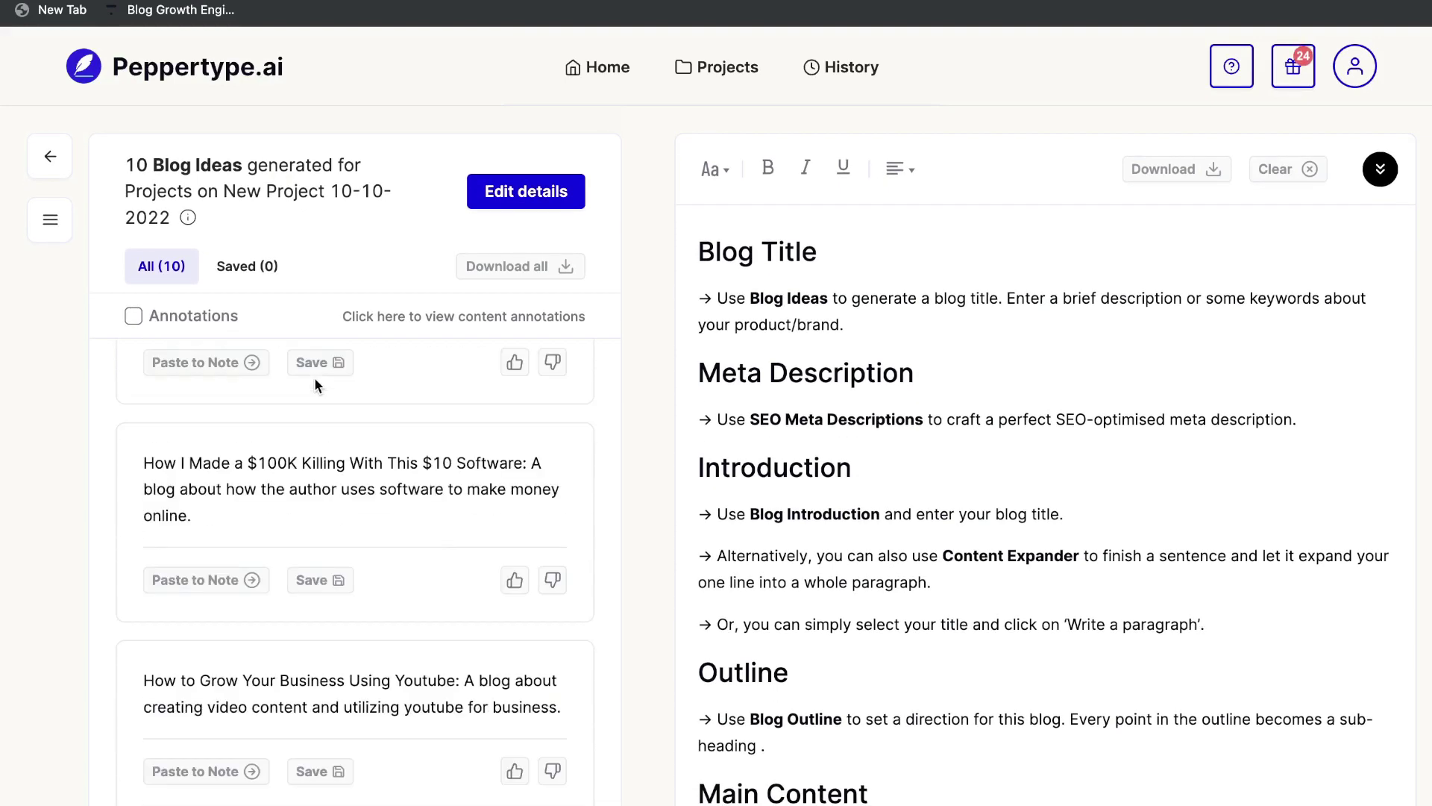
scroll(302, 668, "down", 1)
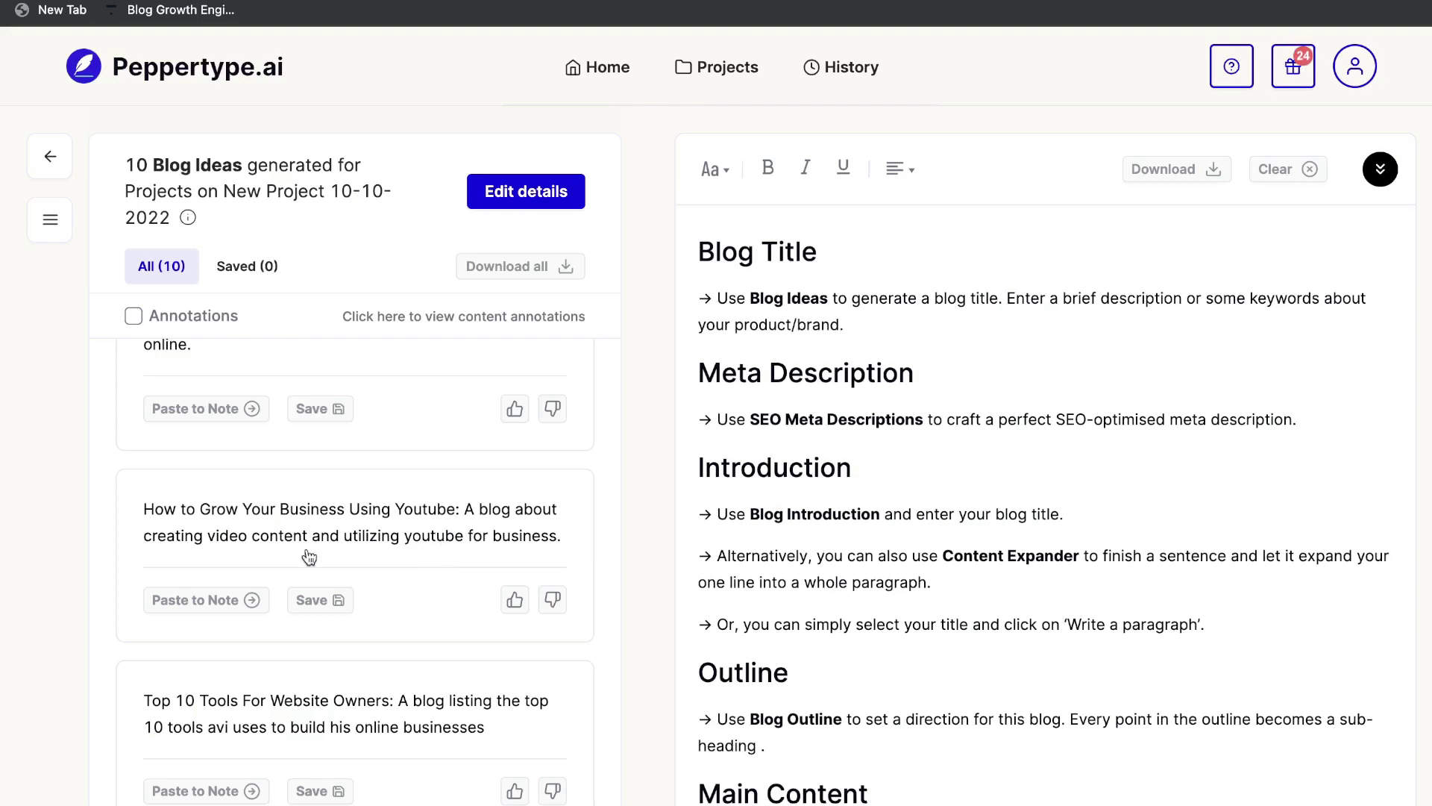
left_click(206, 600)
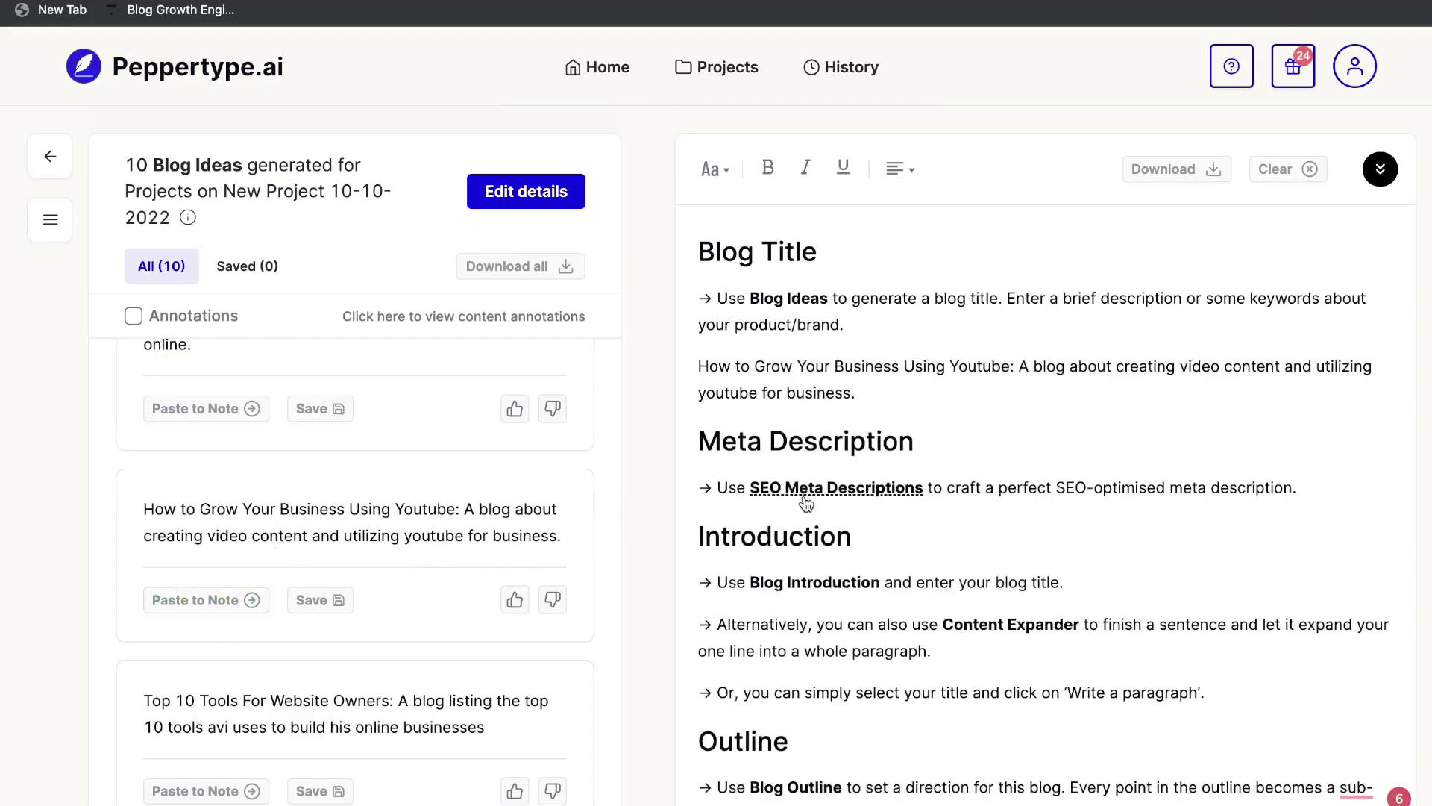
- Look through the remaining generated blog ideas, from the website owner tools to the online business tips
scroll(428, 669, "down", 5)
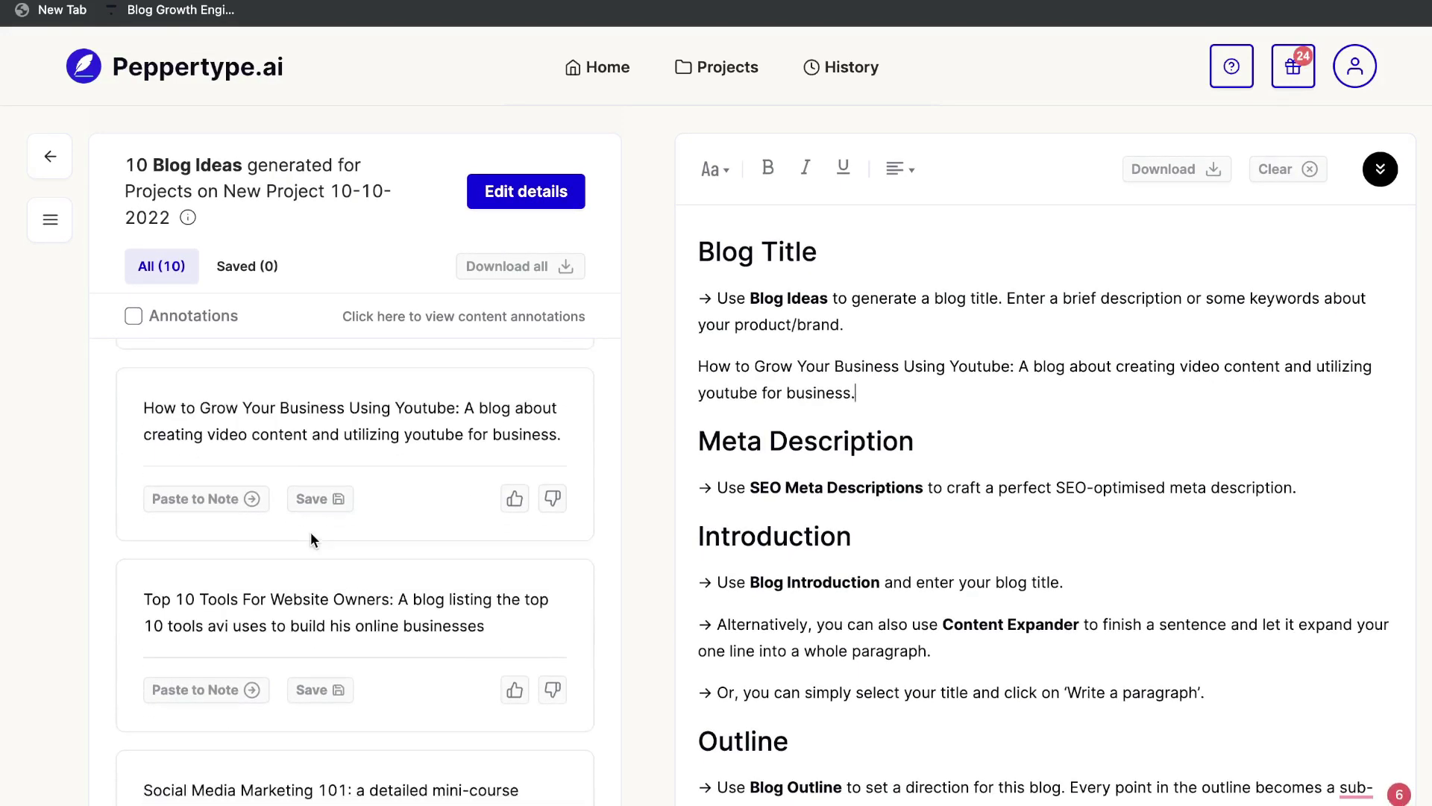
scroll(311, 539, "down", 3)
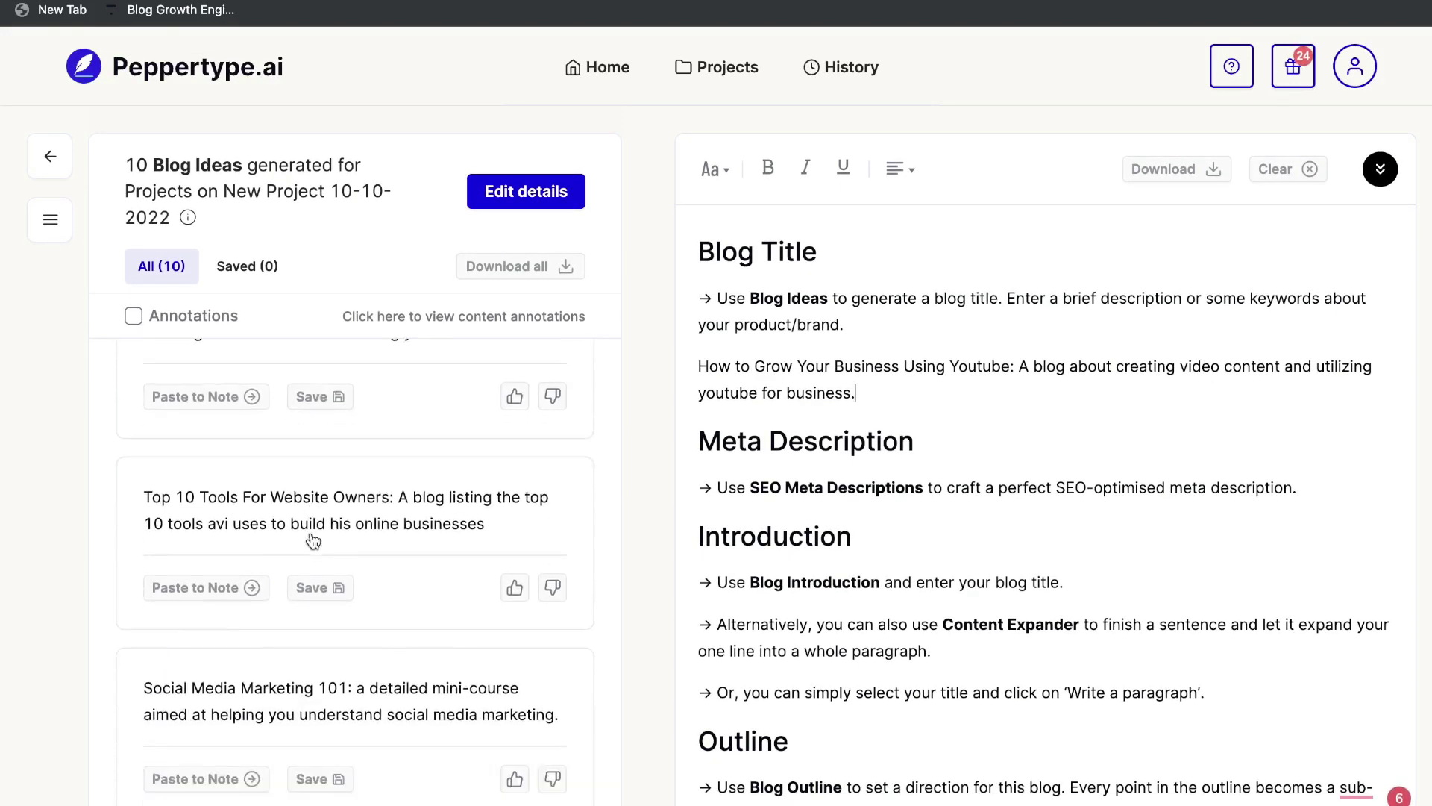
scroll(312, 539, "down", 1)
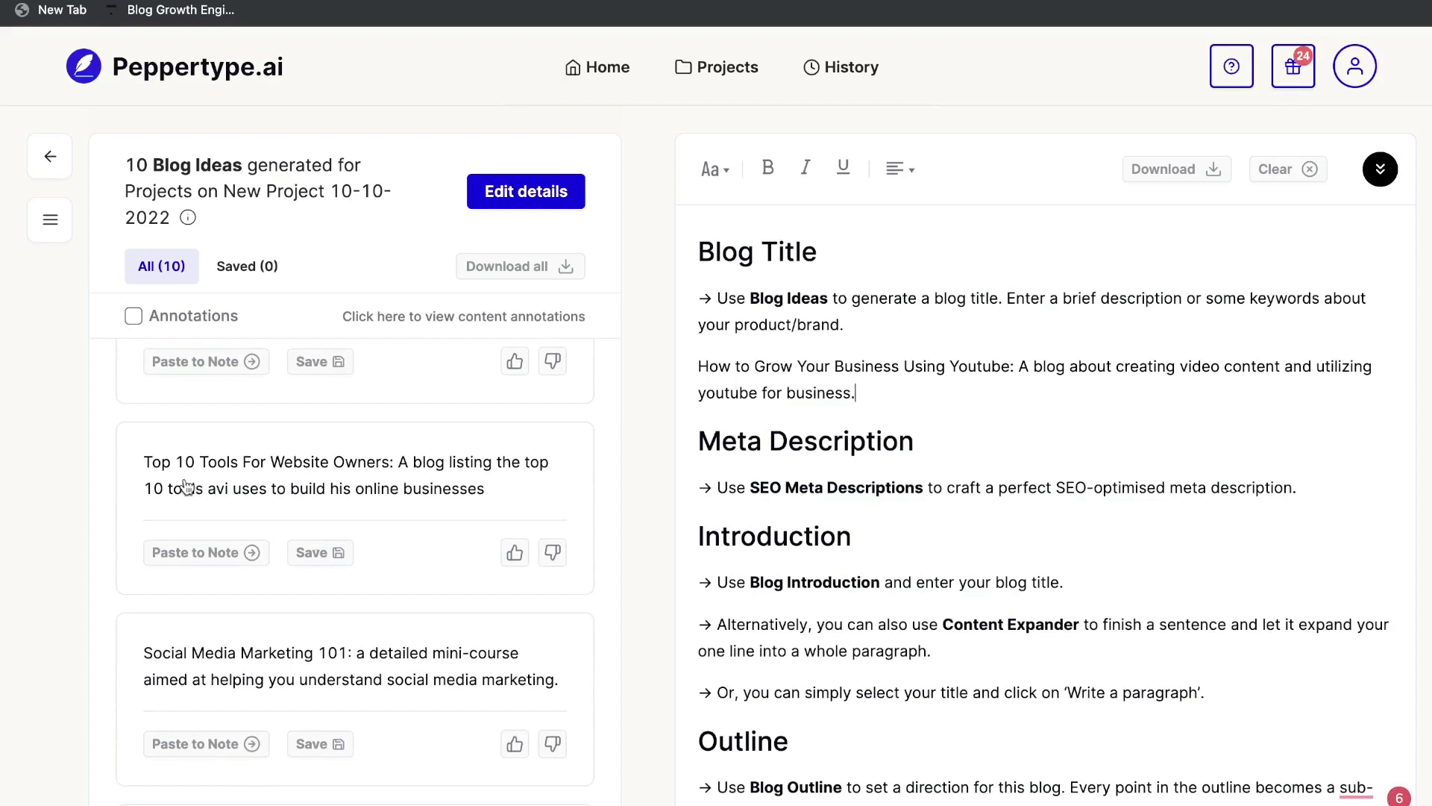
scroll(386, 508, "down", 4)
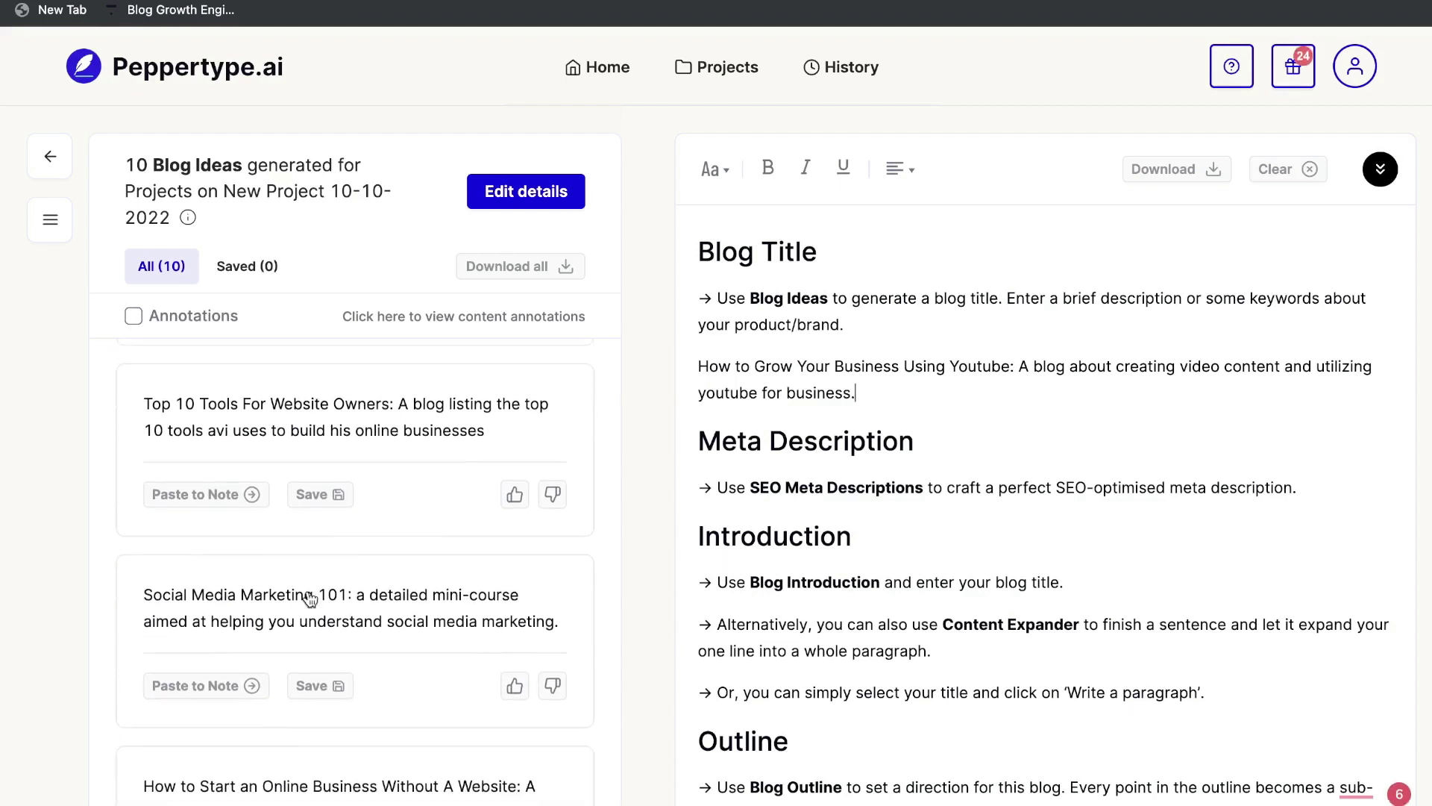
scroll(308, 594, "down", 1)
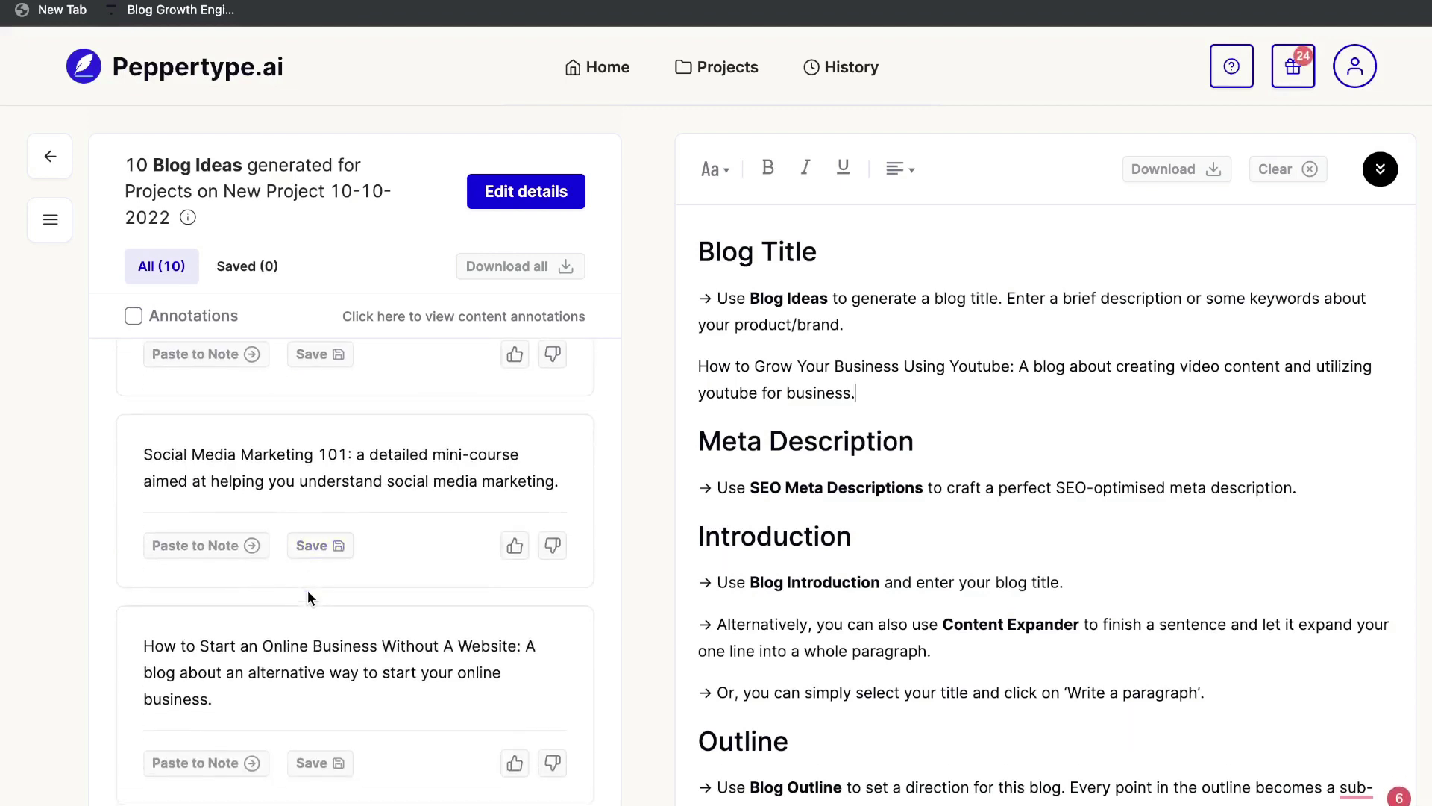
scroll(308, 593, "down", 7)
scroll(310, 597, "down", 1)
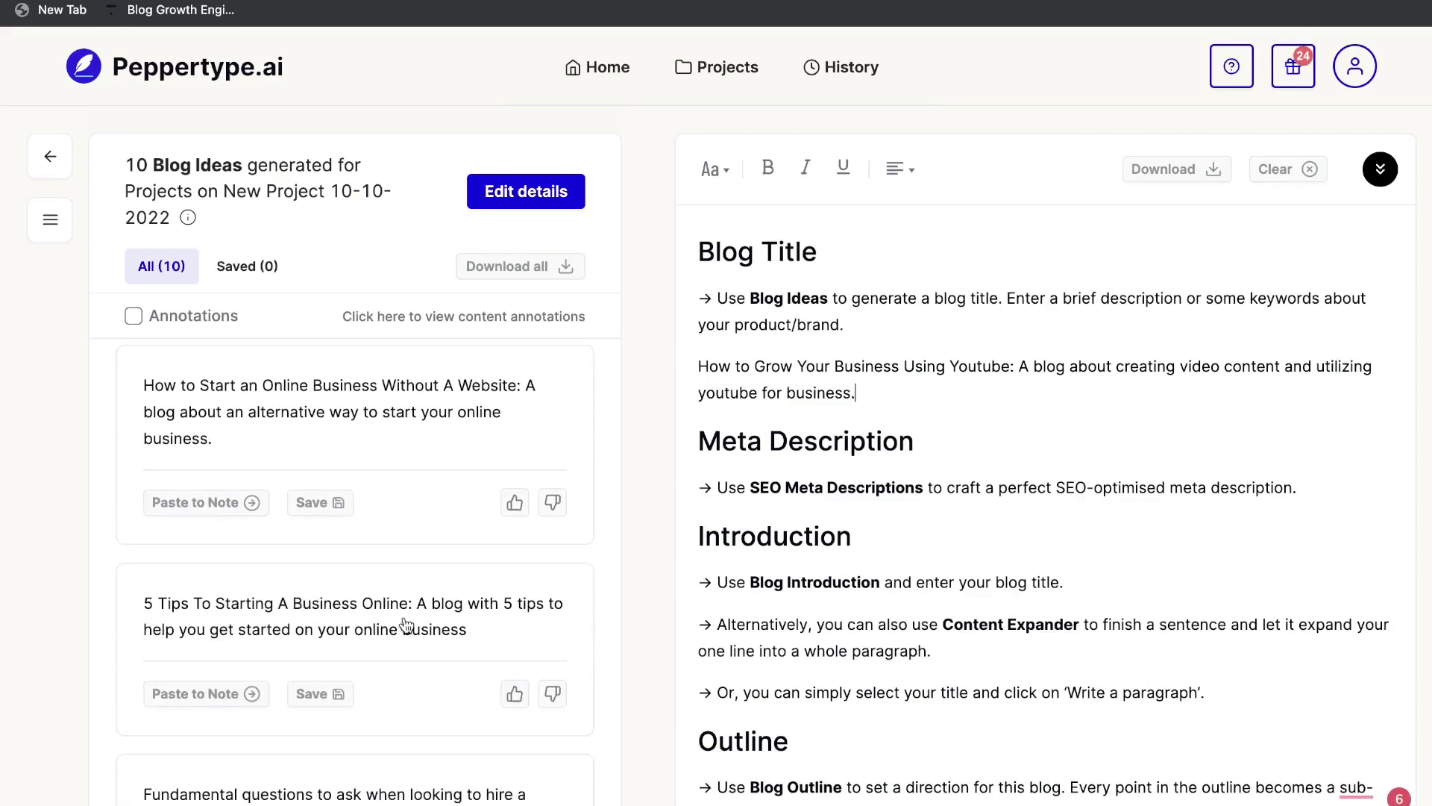
scroll(404, 623, "up", 20)
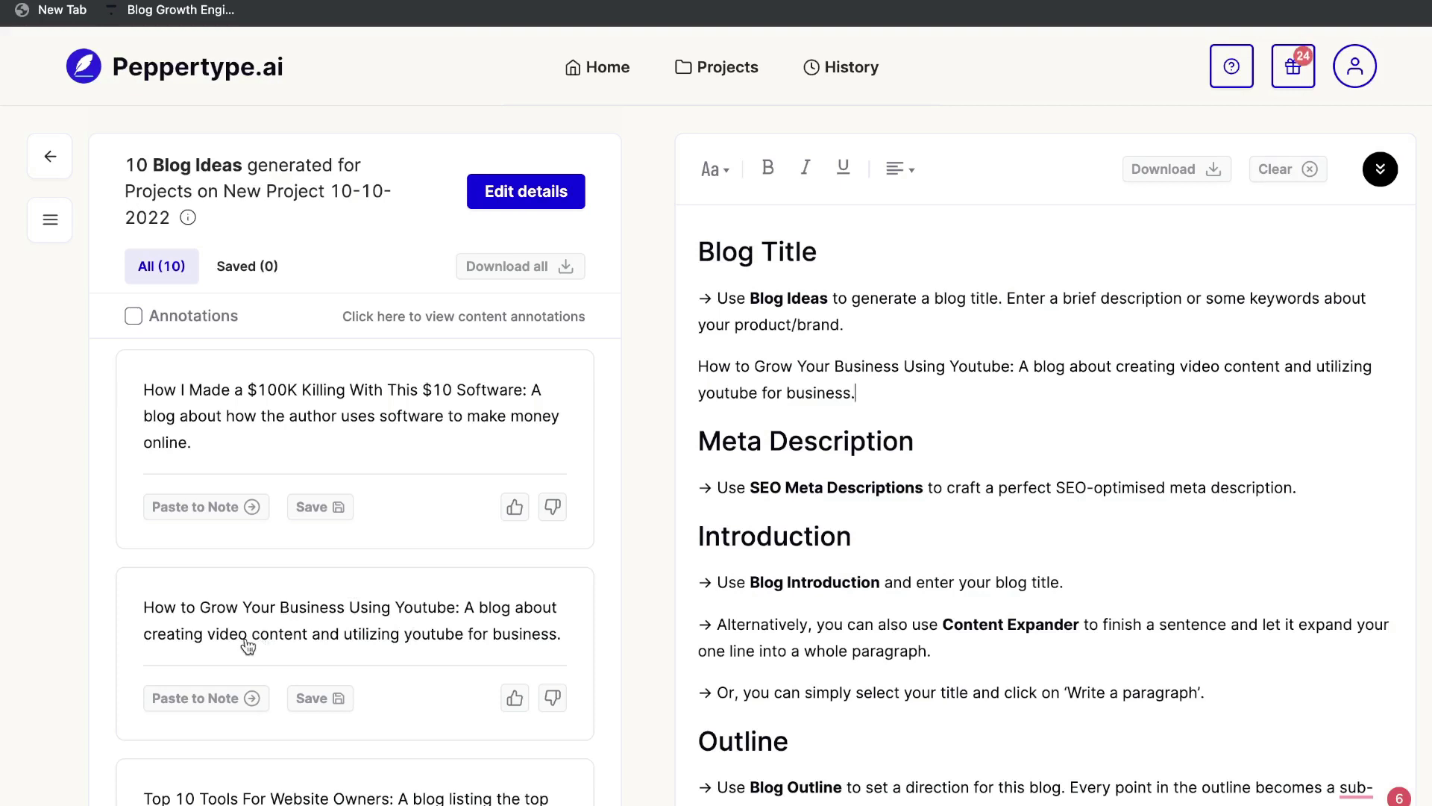
- Paste the "How to Grow Your Business Using Youtube" idea into the note again and delete the duplicate with its blank lines
left_click(223, 707)
left_click_drag(854, 515, 691, 490)
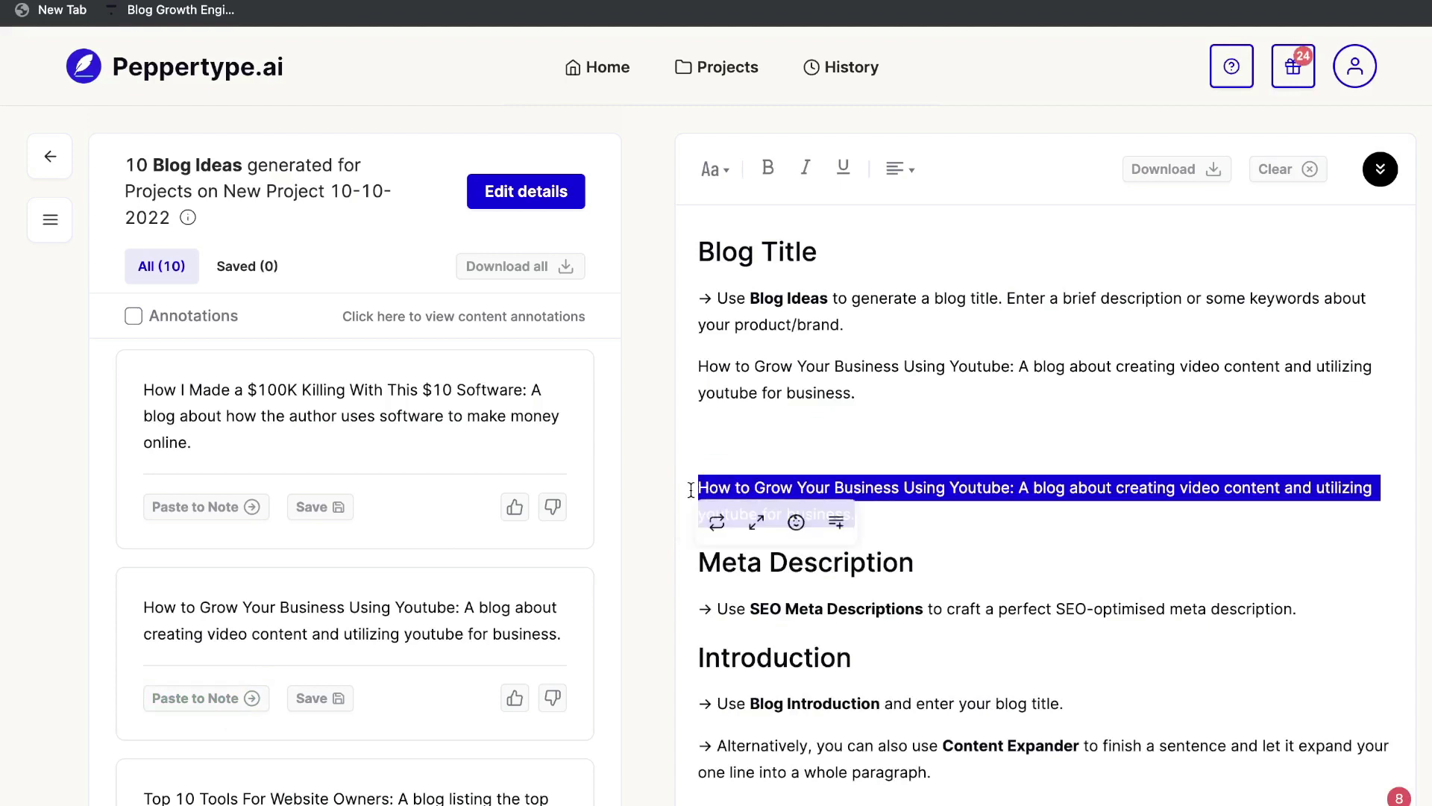
key("BackSpace")
key("BackSpace")
key("BackSpace")
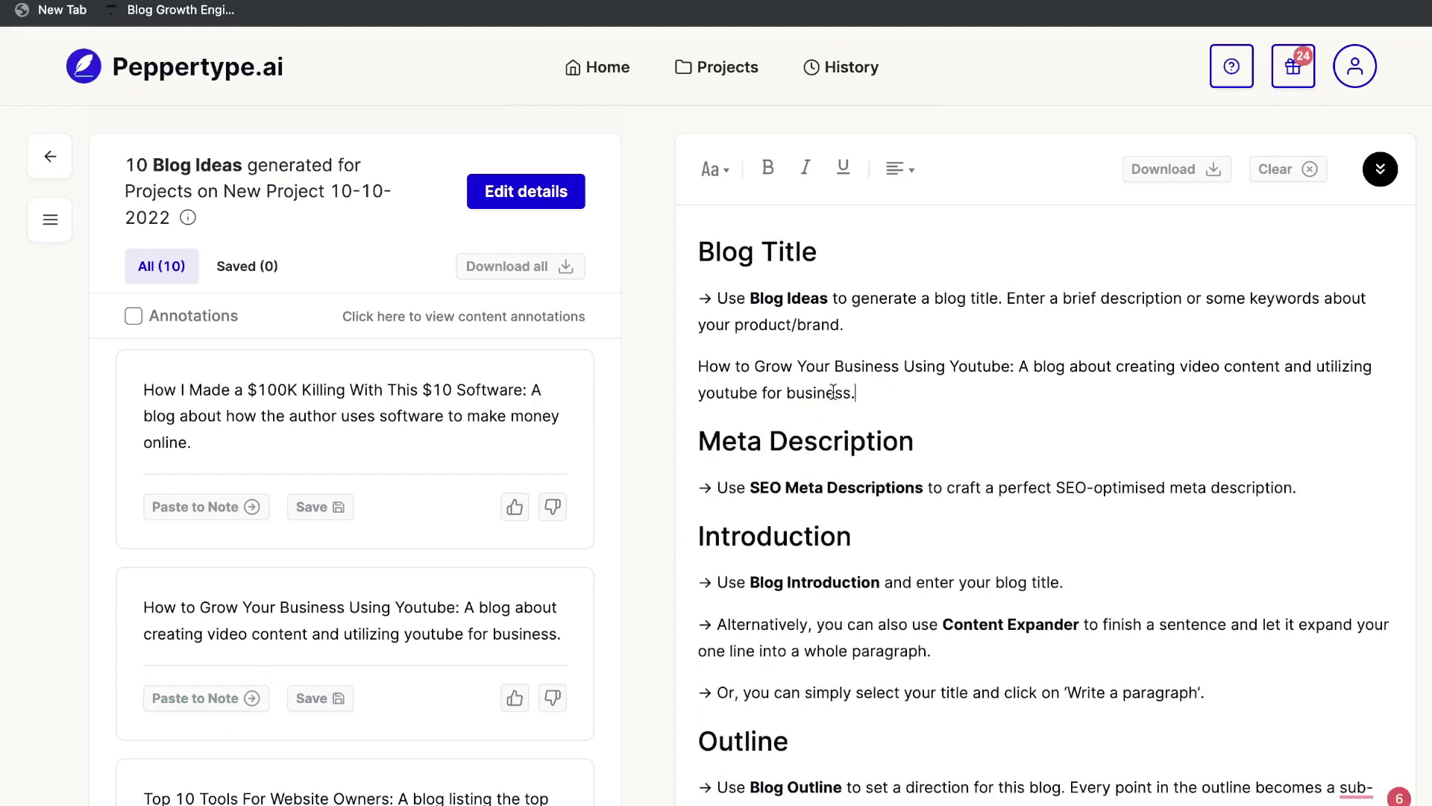
- Delete the Blog Title placeholder and its Blog Ideas instruction, making the pasted Youtube idea the note's main heading
left_click_drag(850, 329, 665, 253)
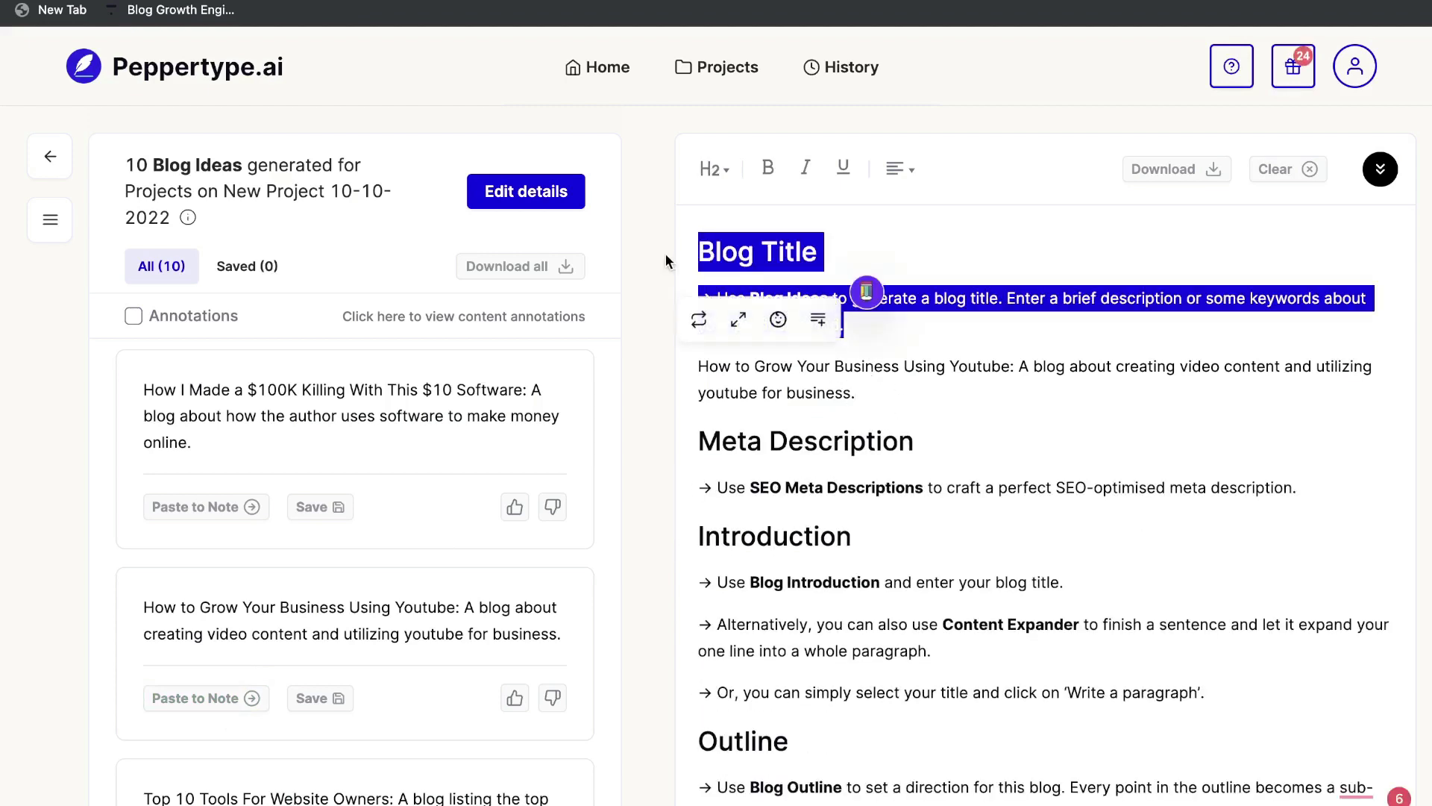
key("BackSpace")
key("Delete")
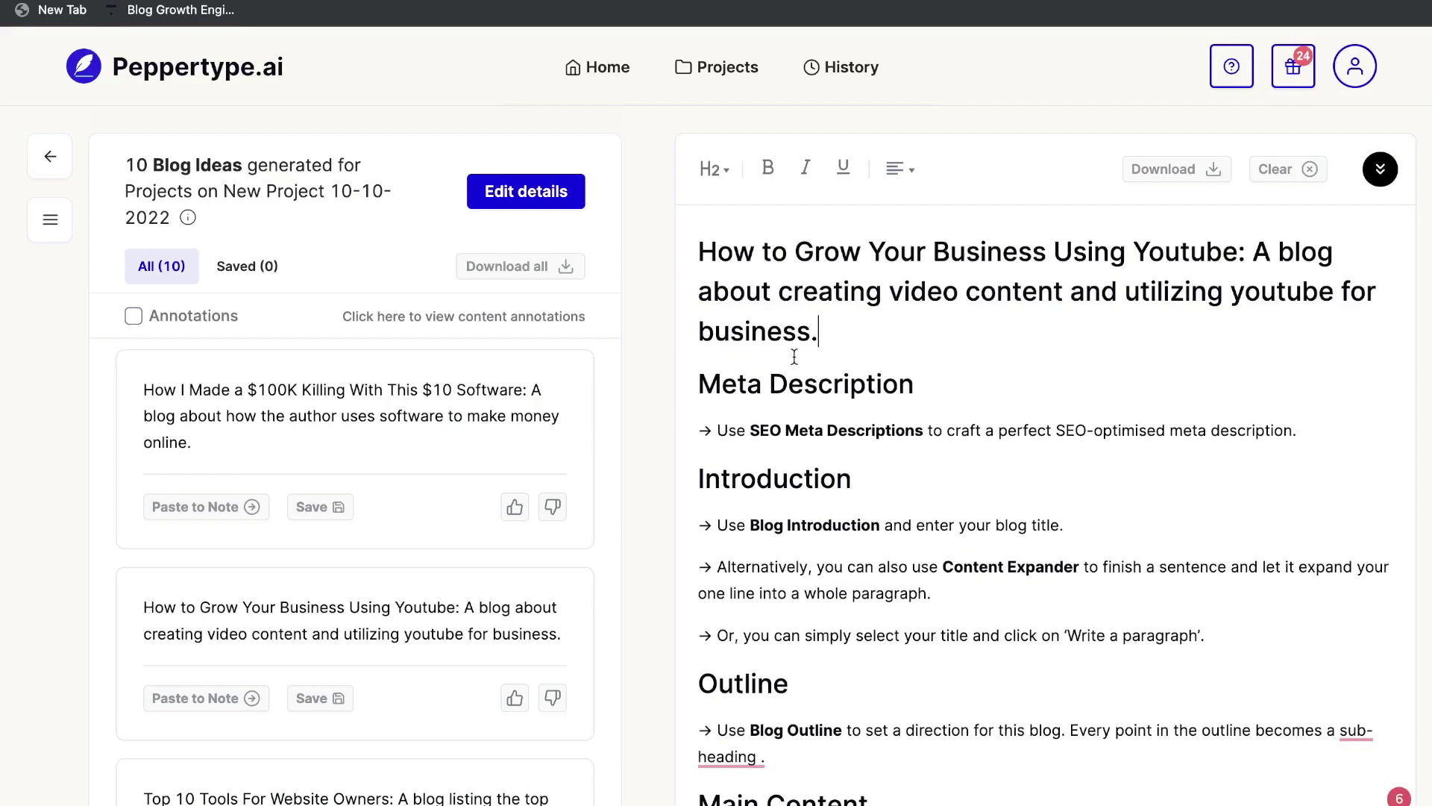
- Open the SEO Meta Descriptions tool, copy the blog heading into the webpage title, and generate meta descriptions
left_click(817, 439)
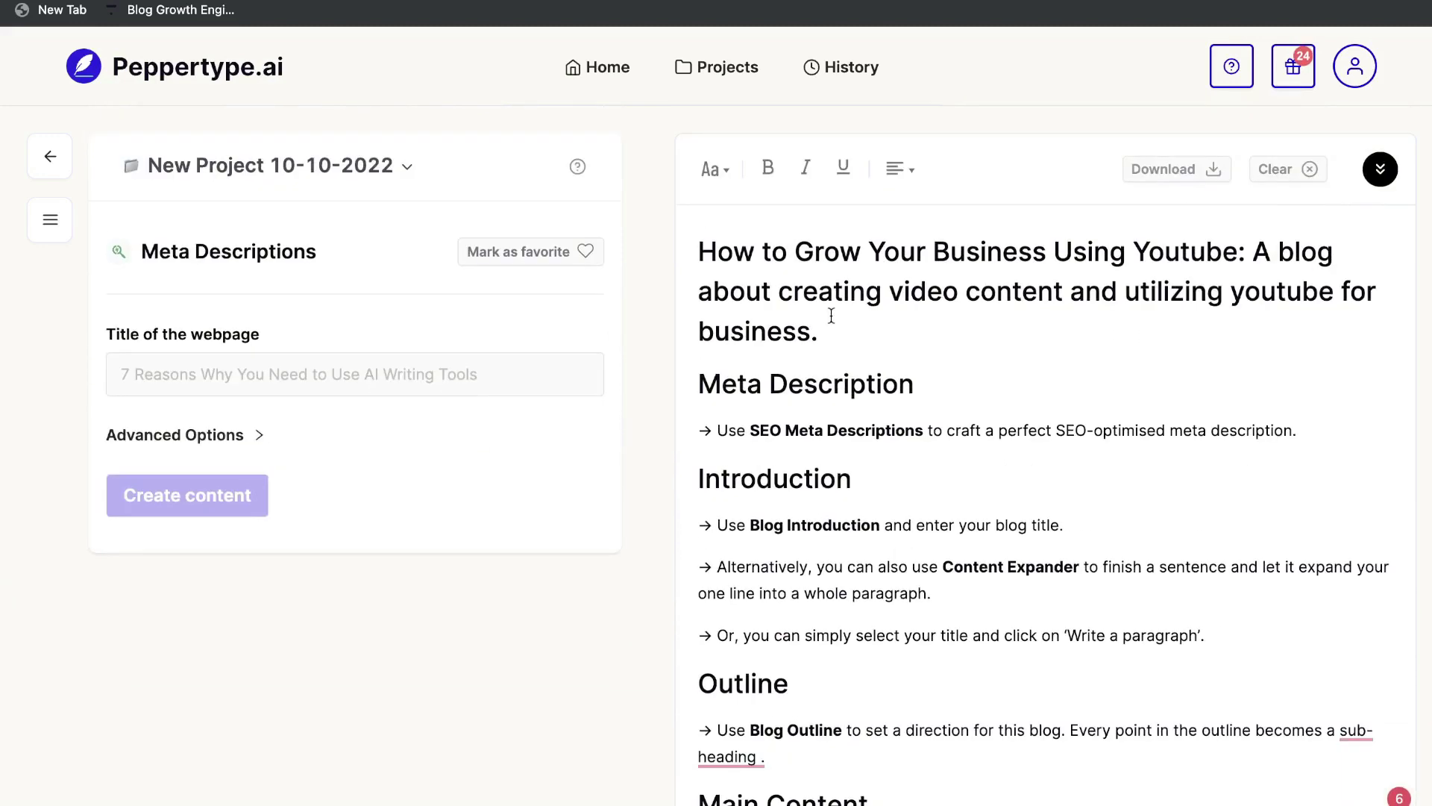
double_click(827, 287)
triple_click(827, 287)
key("ctrl+c")
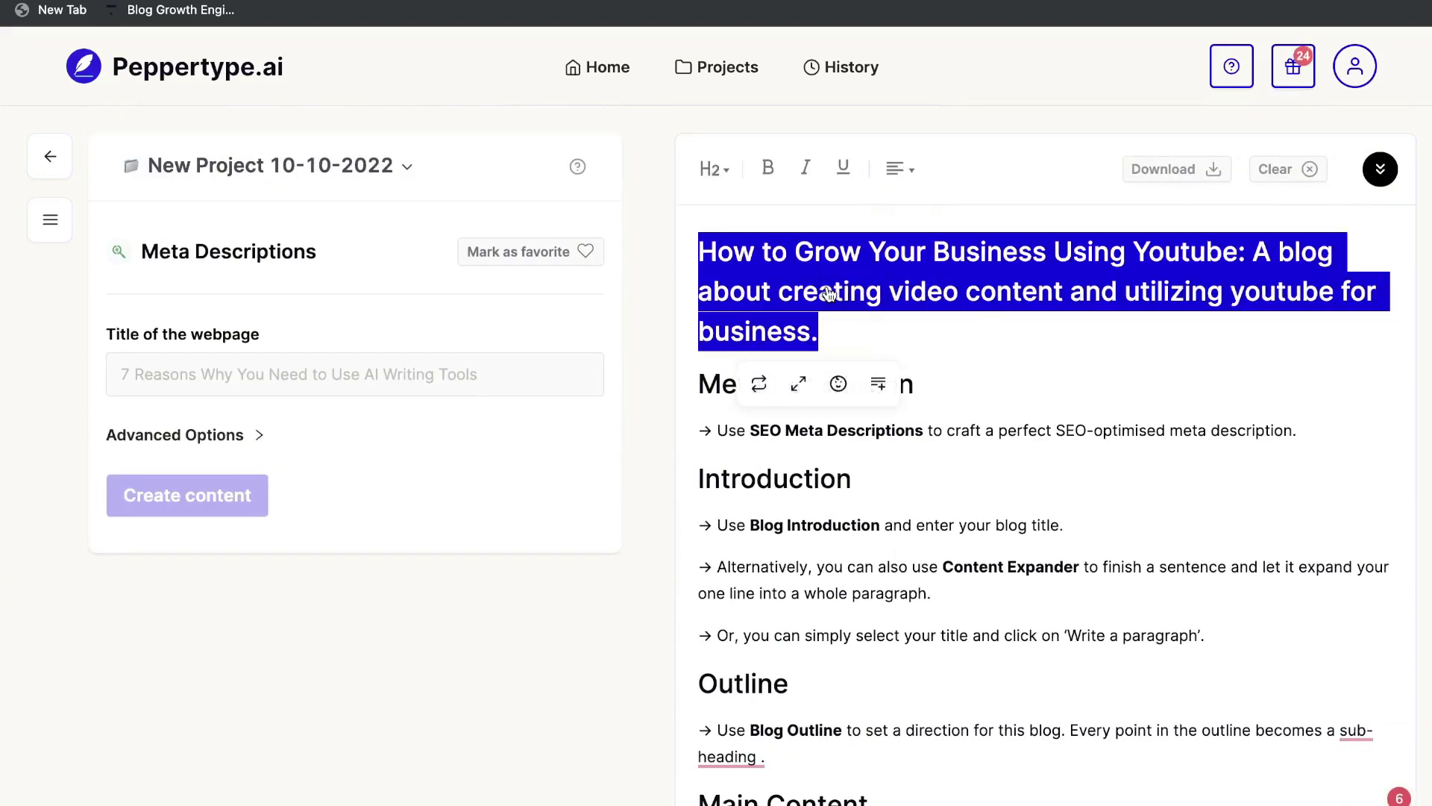
left_click(145, 374)
key("ctrl+v")
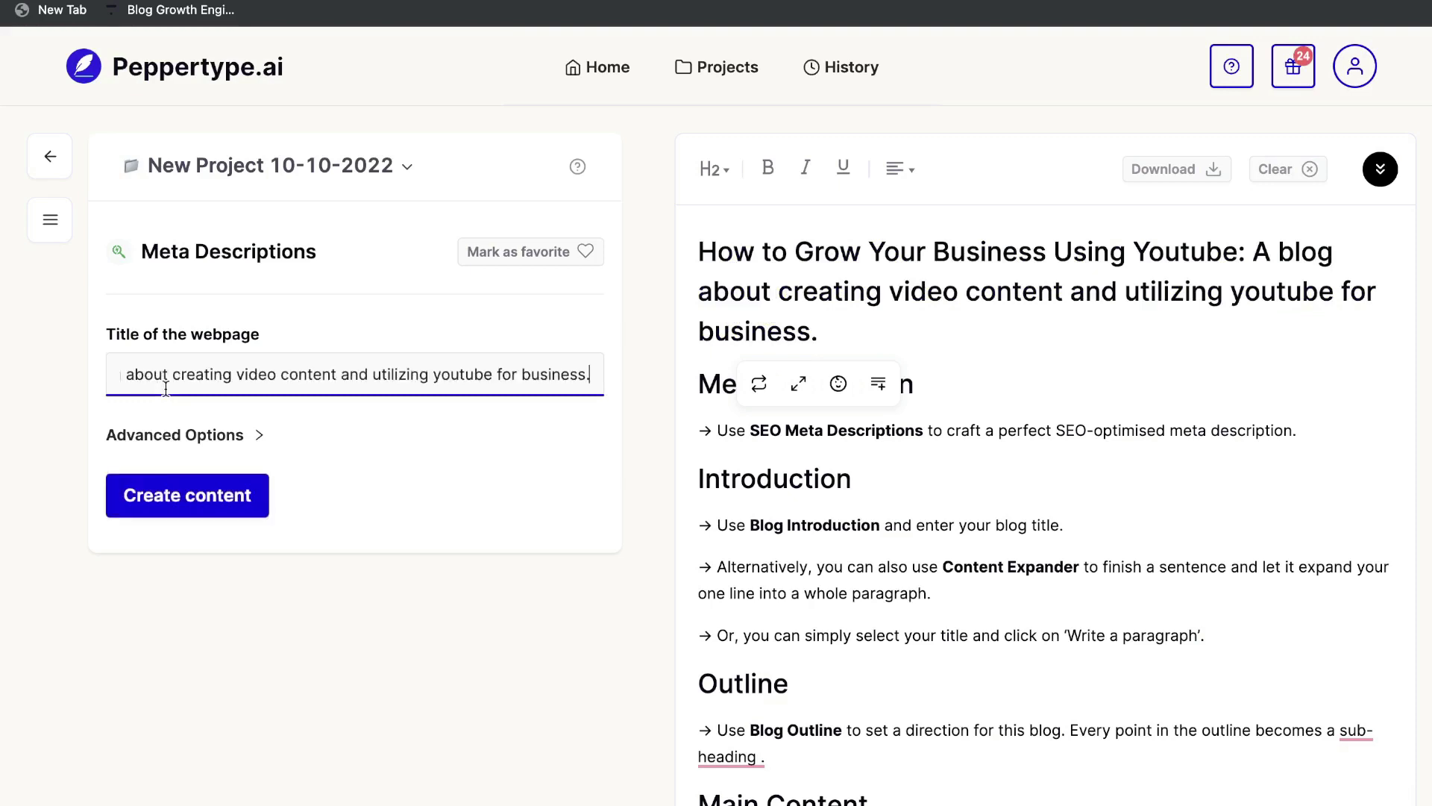
left_click(168, 503)
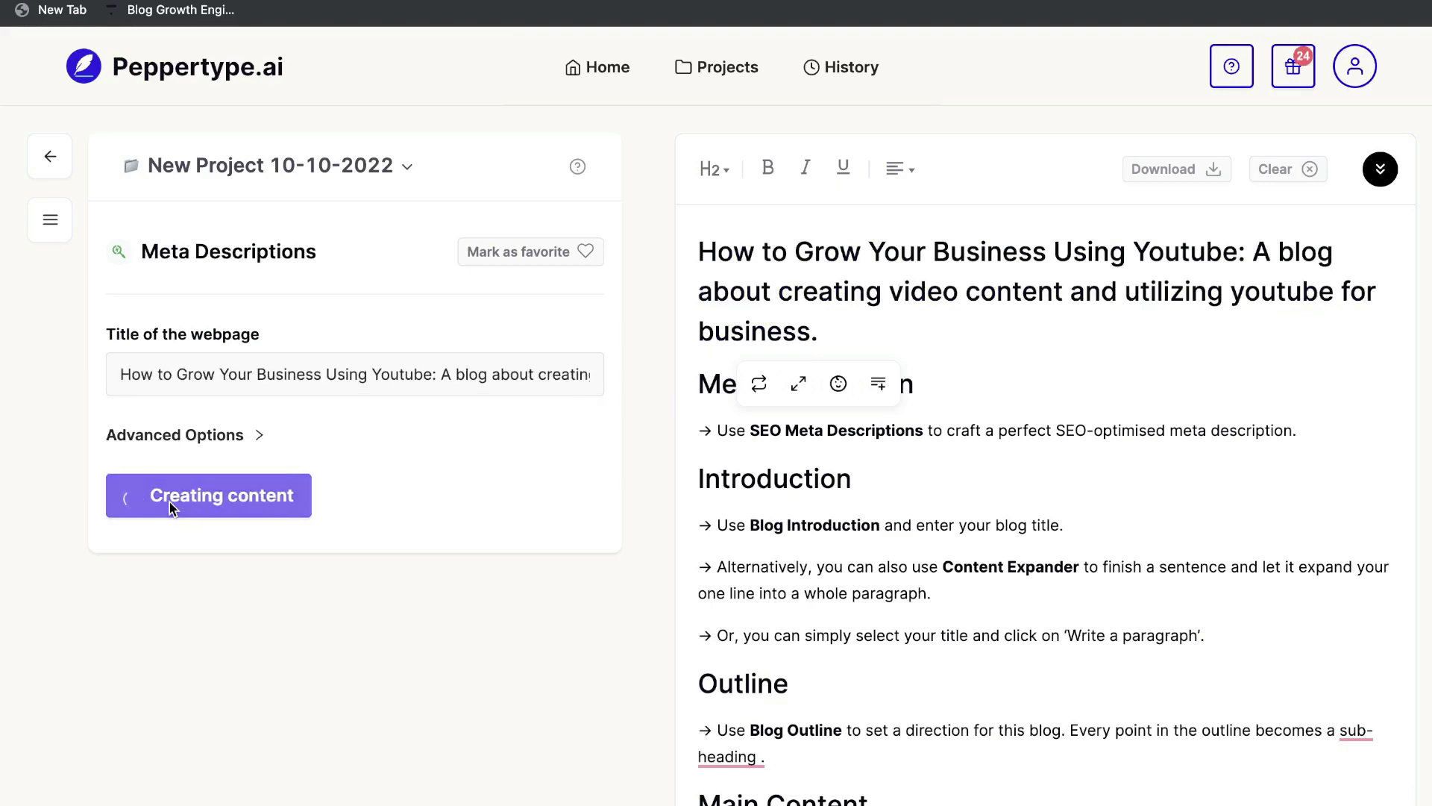
- Replace the note's Meta Description instruction with the generated text starting "Are you looking for ways to take your business", without a blank line above it
scroll(198, 538, "down", 2)
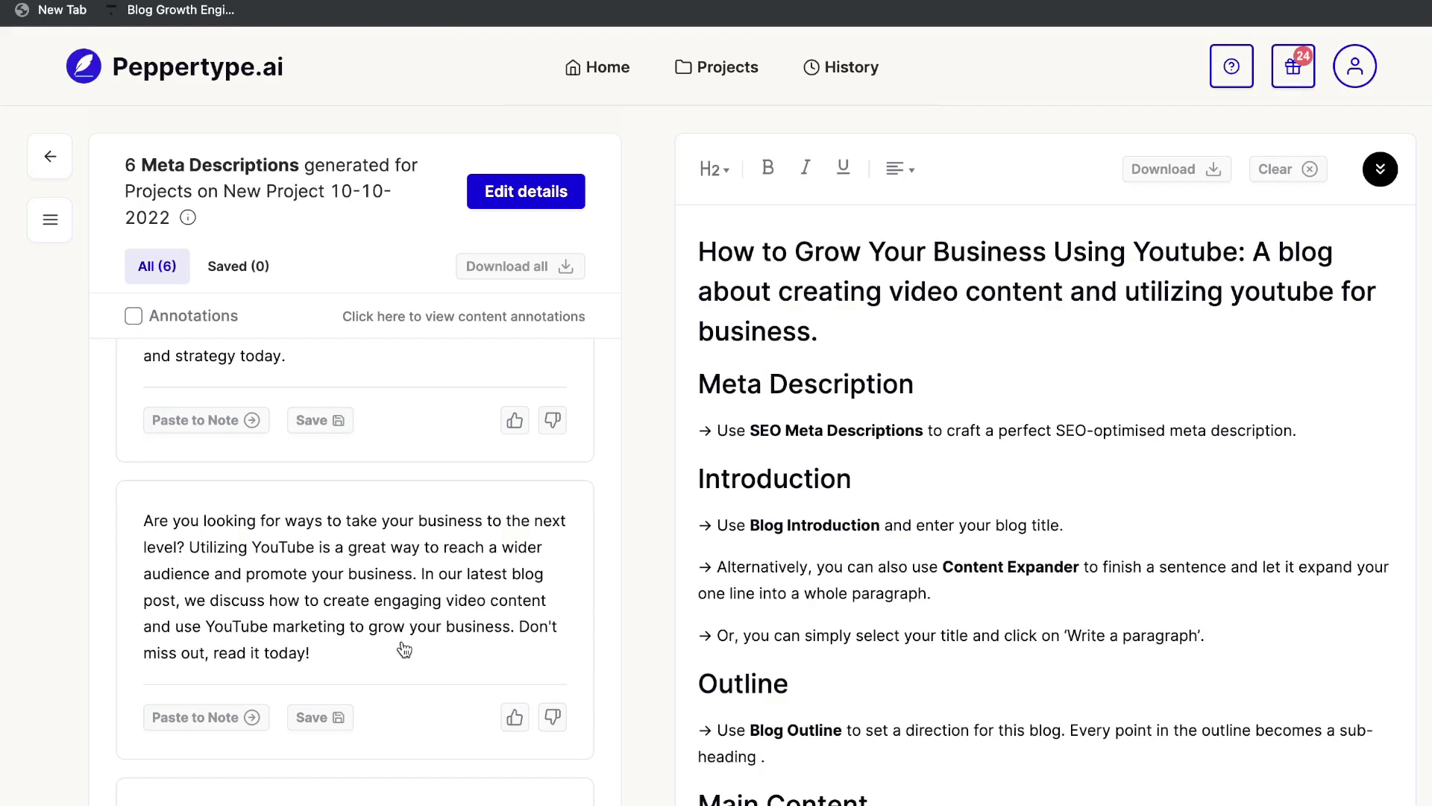
scroll(404, 649, "up", 3)
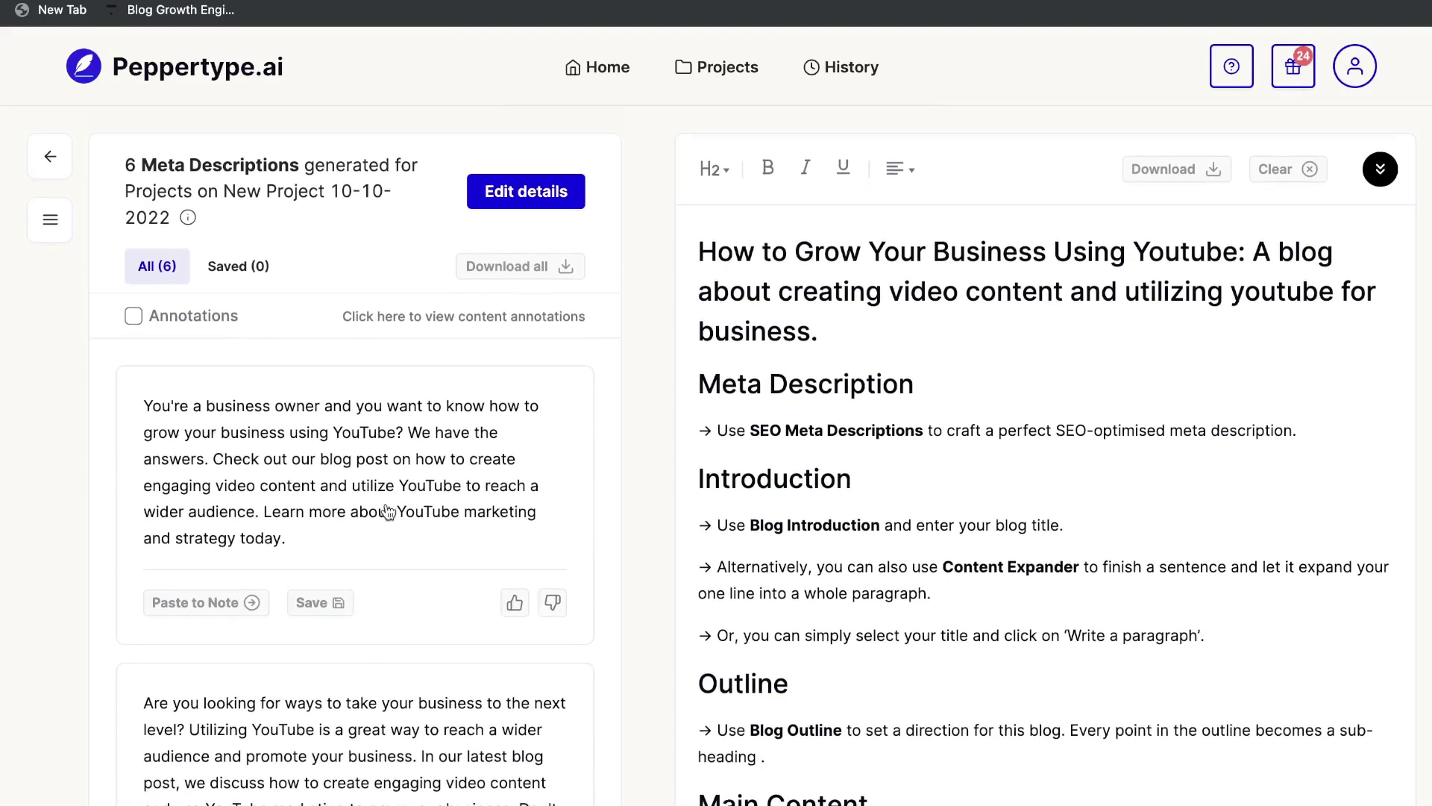
scroll(387, 511, "down", 3)
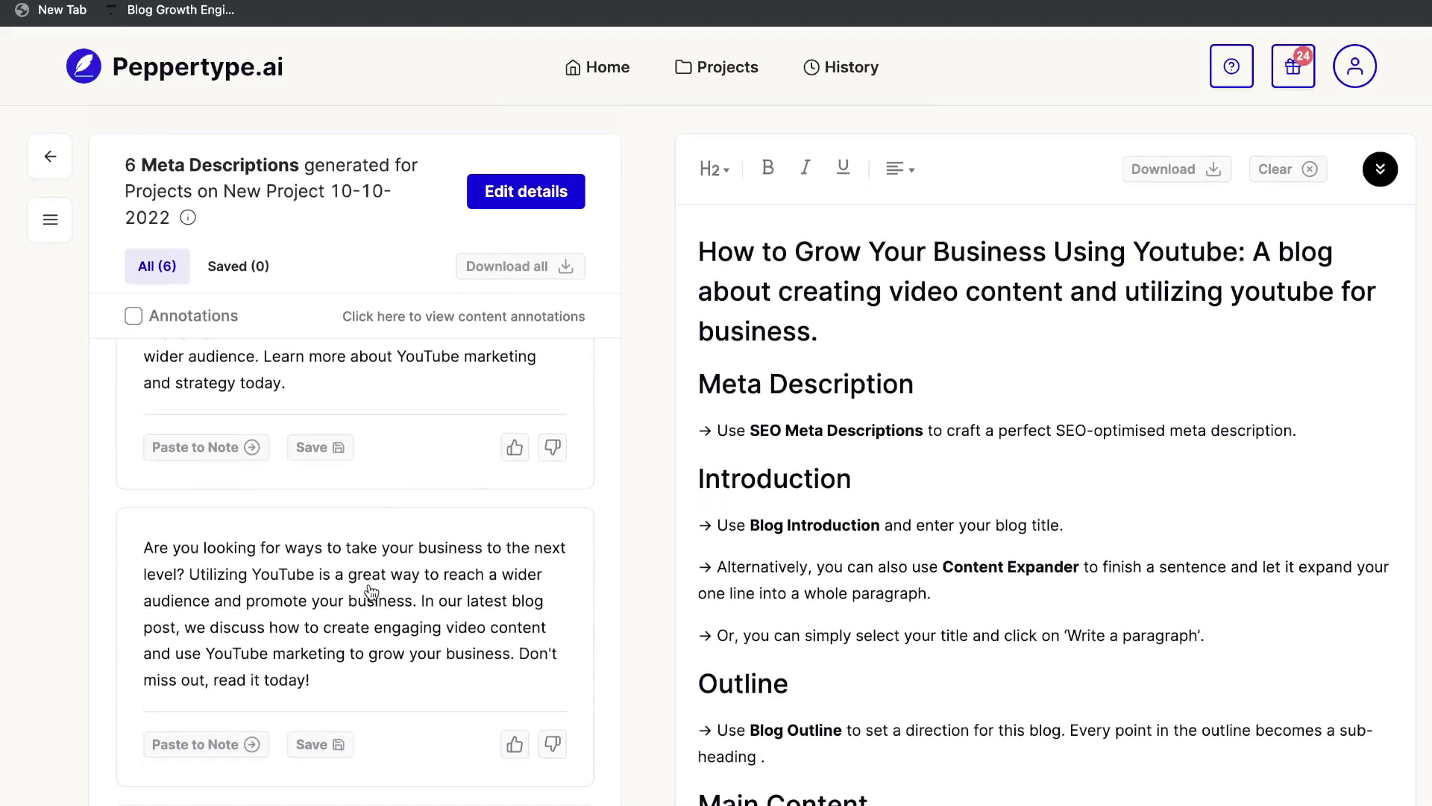
scroll(370, 593, "up", 3)
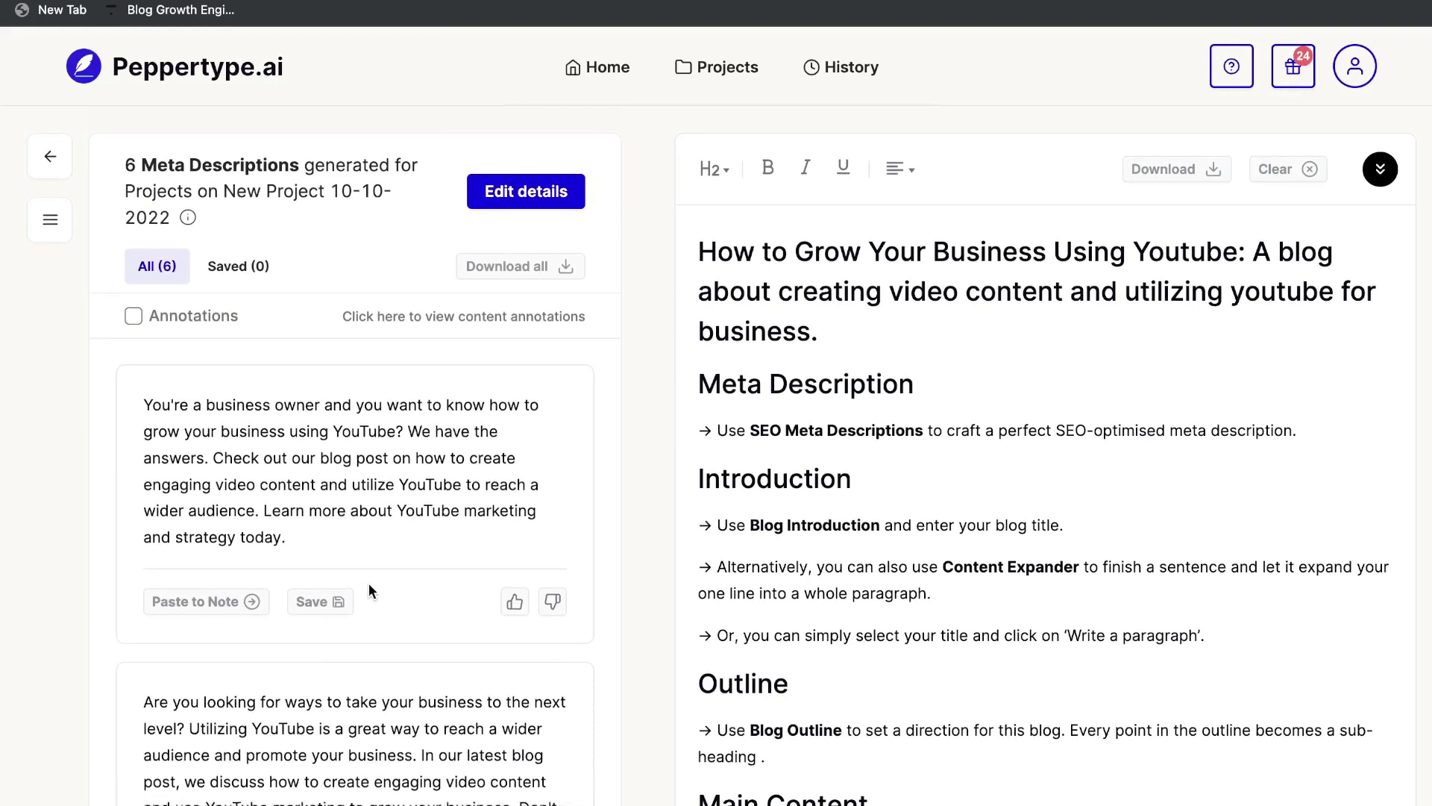
scroll(369, 584, "down", 1)
scroll(369, 584, "up", 1)
scroll(368, 583, "down", 1)
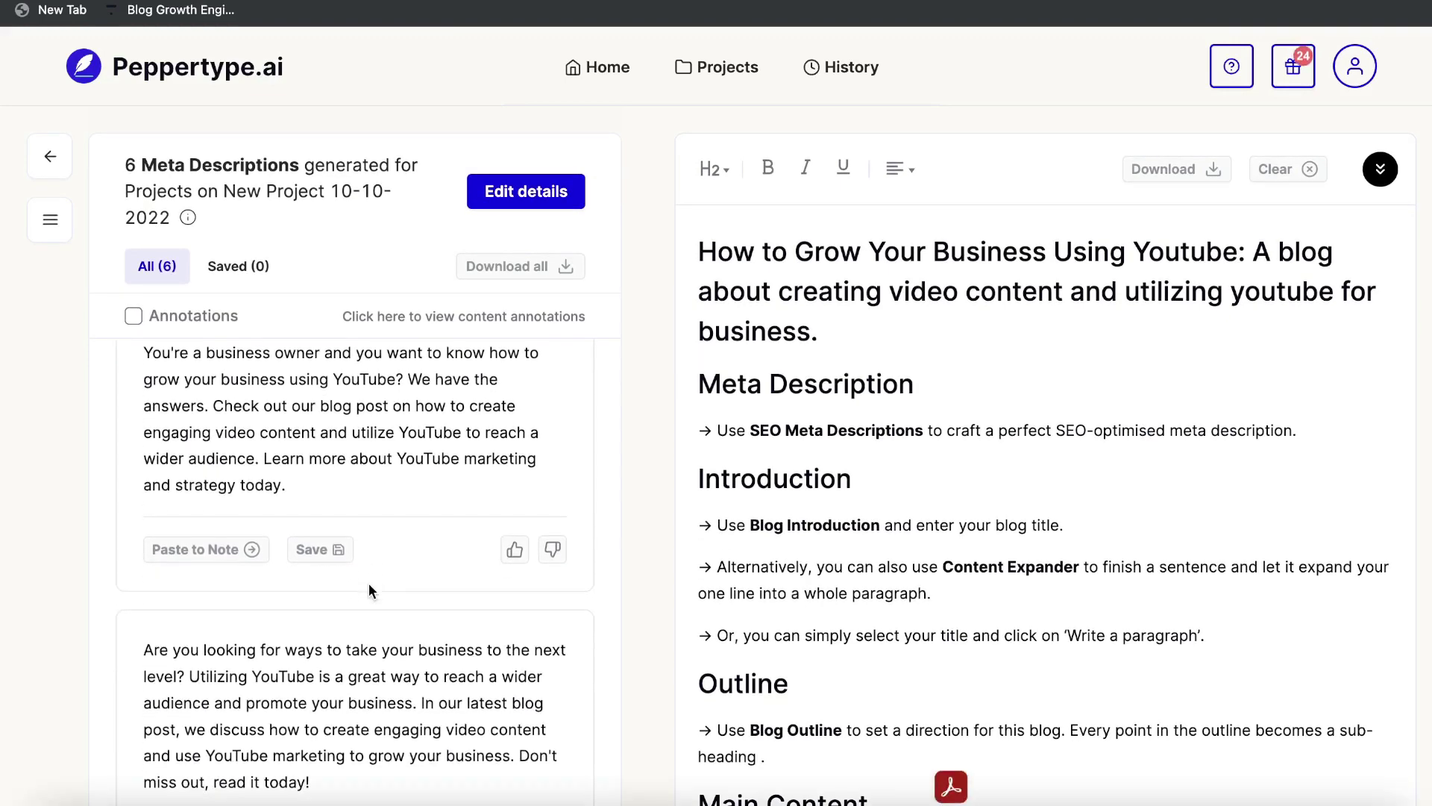
scroll(368, 584, "up", 1)
double_click(826, 385)
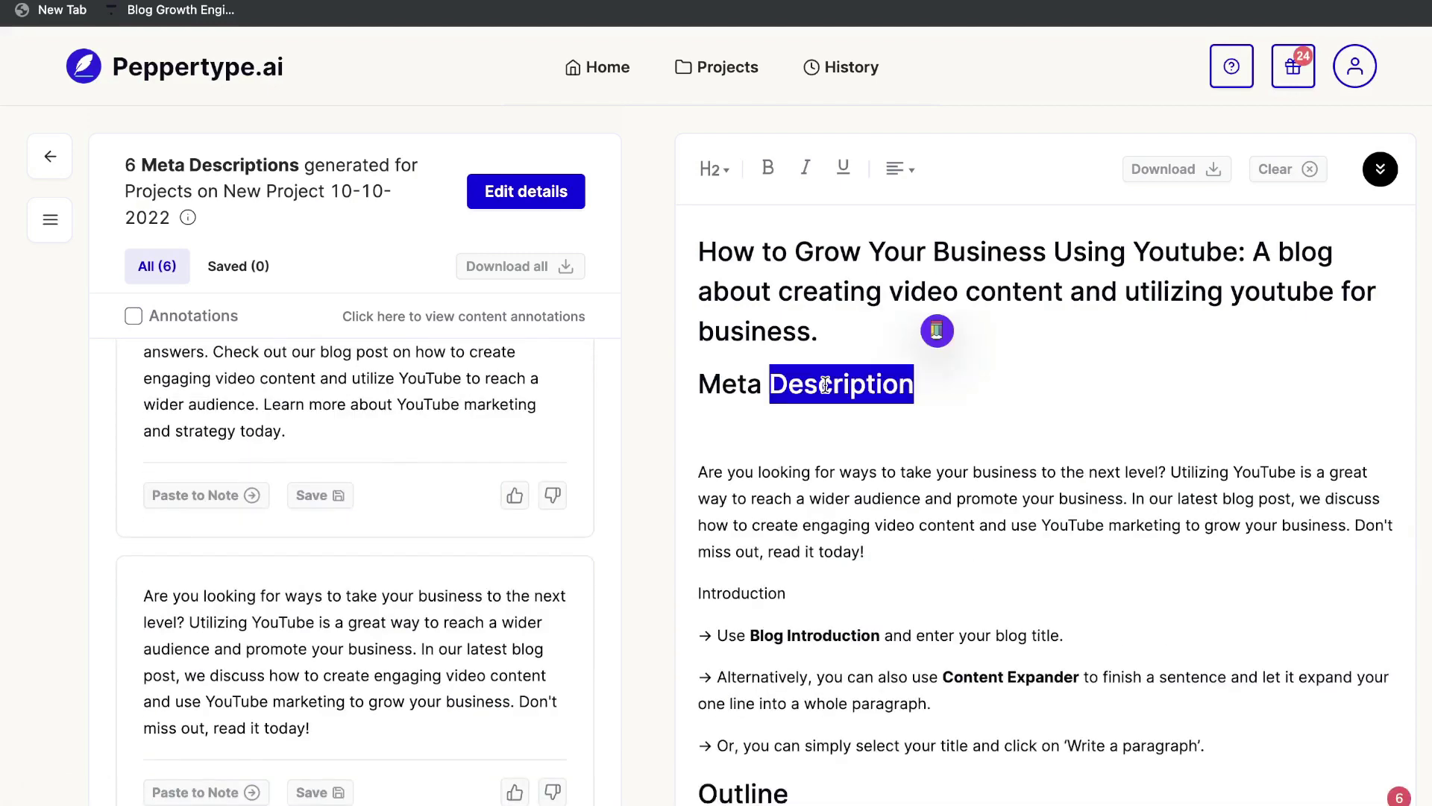
left_click(737, 452)
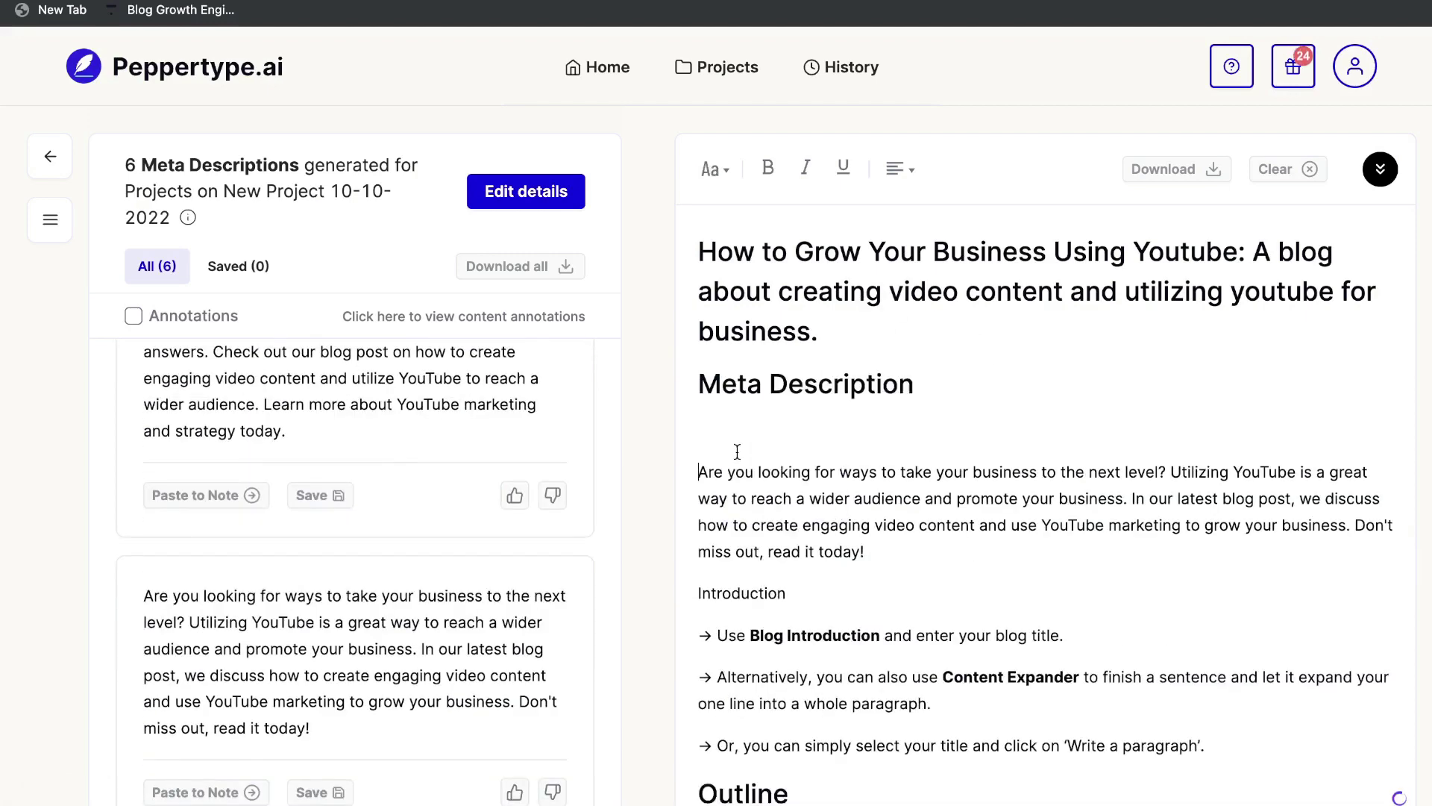
key("BackSpace")
scroll(828, 537, "down", 3)
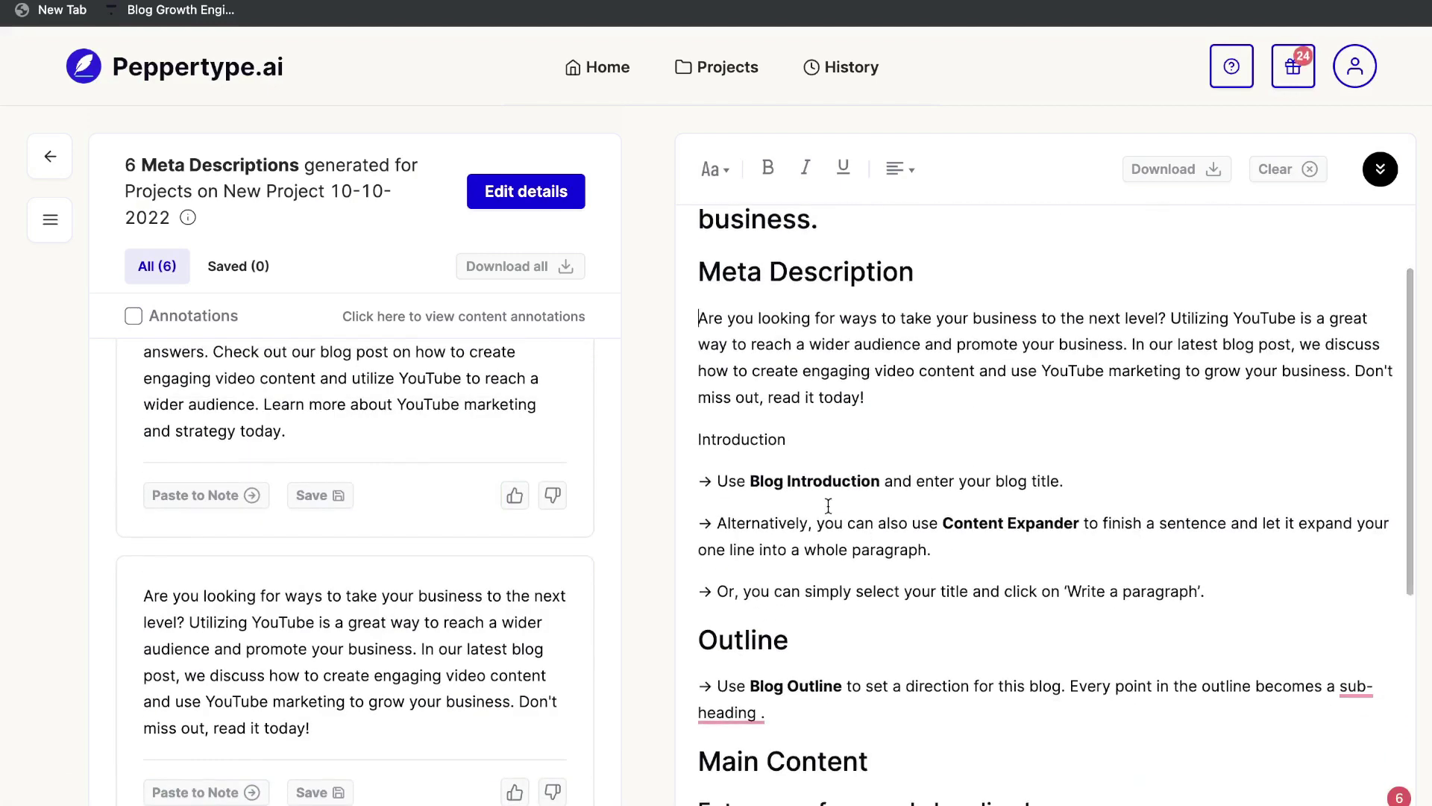
- Open the Blog Introduction tool from the note, copy the blog heading into the blog topic, and generate introductions
left_click(831, 481)
scroll(832, 485, "up", 3)
triple_click(836, 276)
key("ctrl+c")
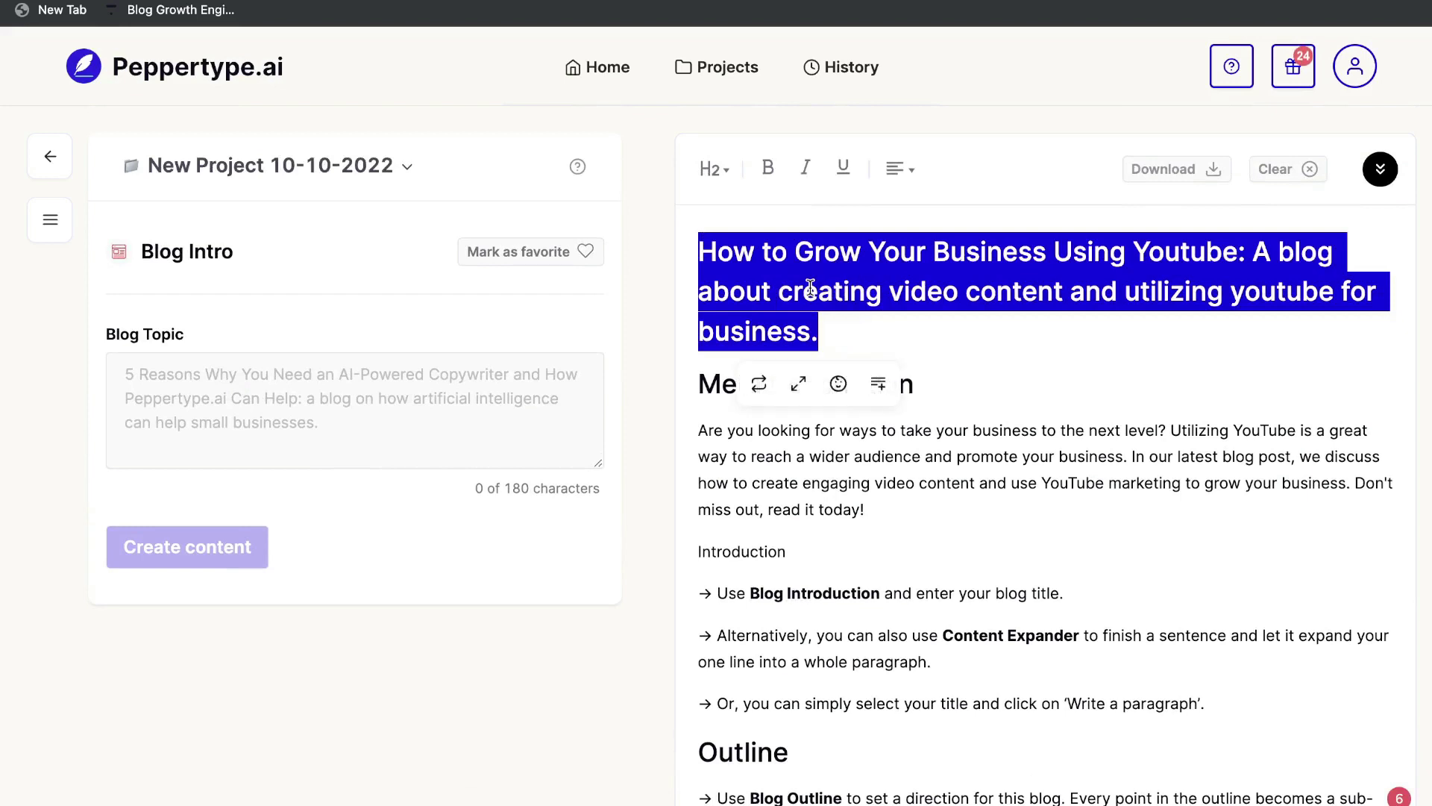
left_click(377, 418)
key("ctrl+v")
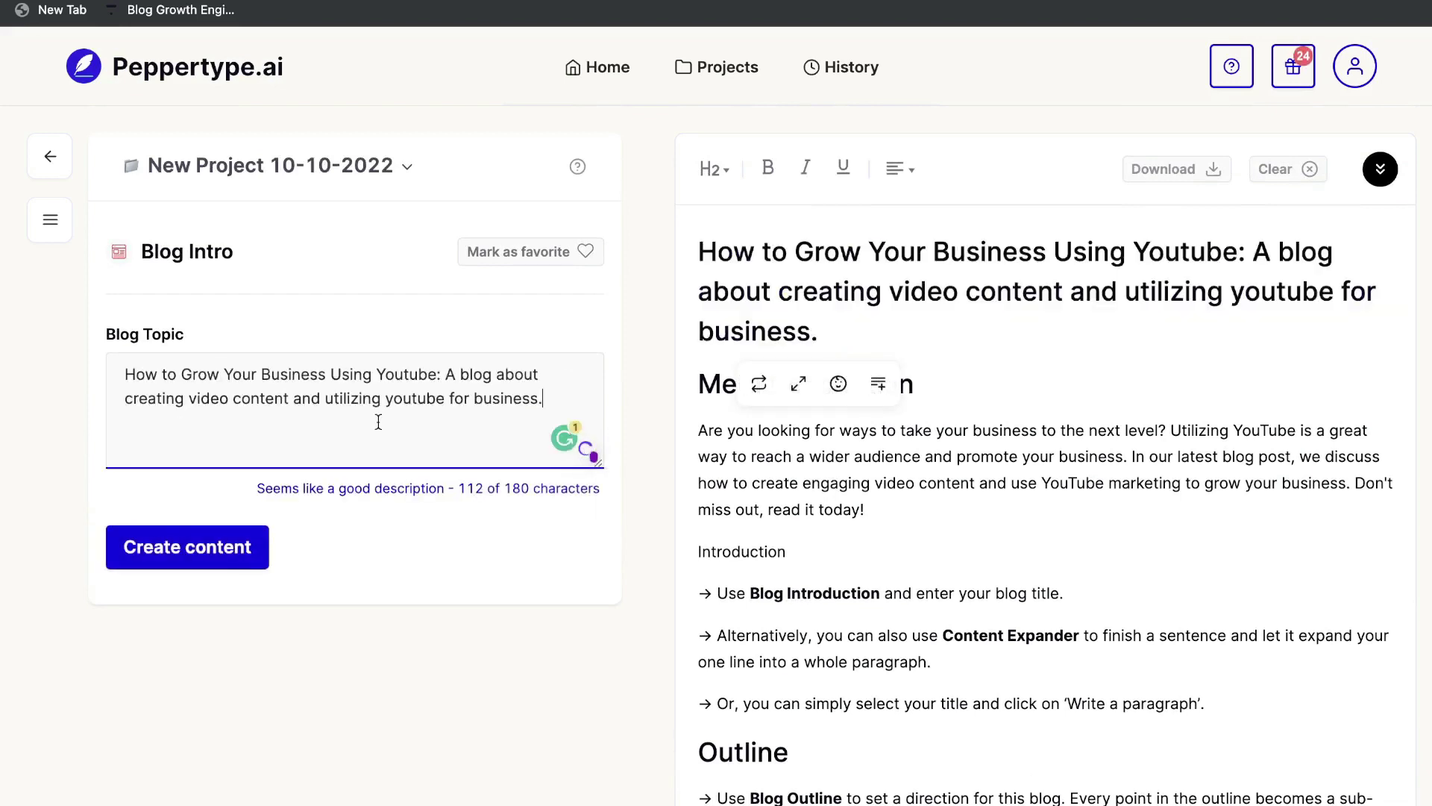
left_click(231, 555)
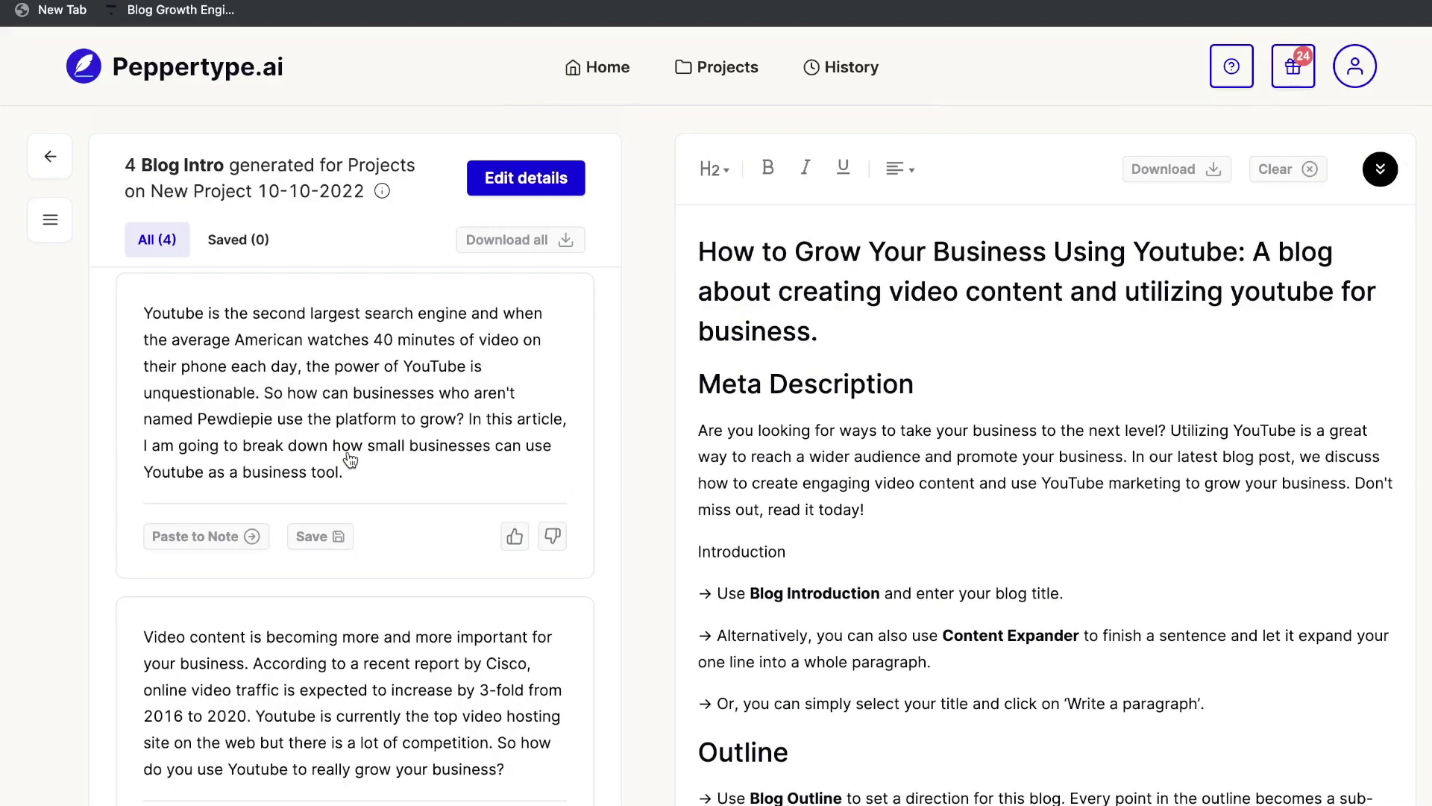
- Paste the generated intro starting "Youtube is the second largest search engine" under Introduction in the note, without a blank line above it
scroll(349, 461, "down", 1)
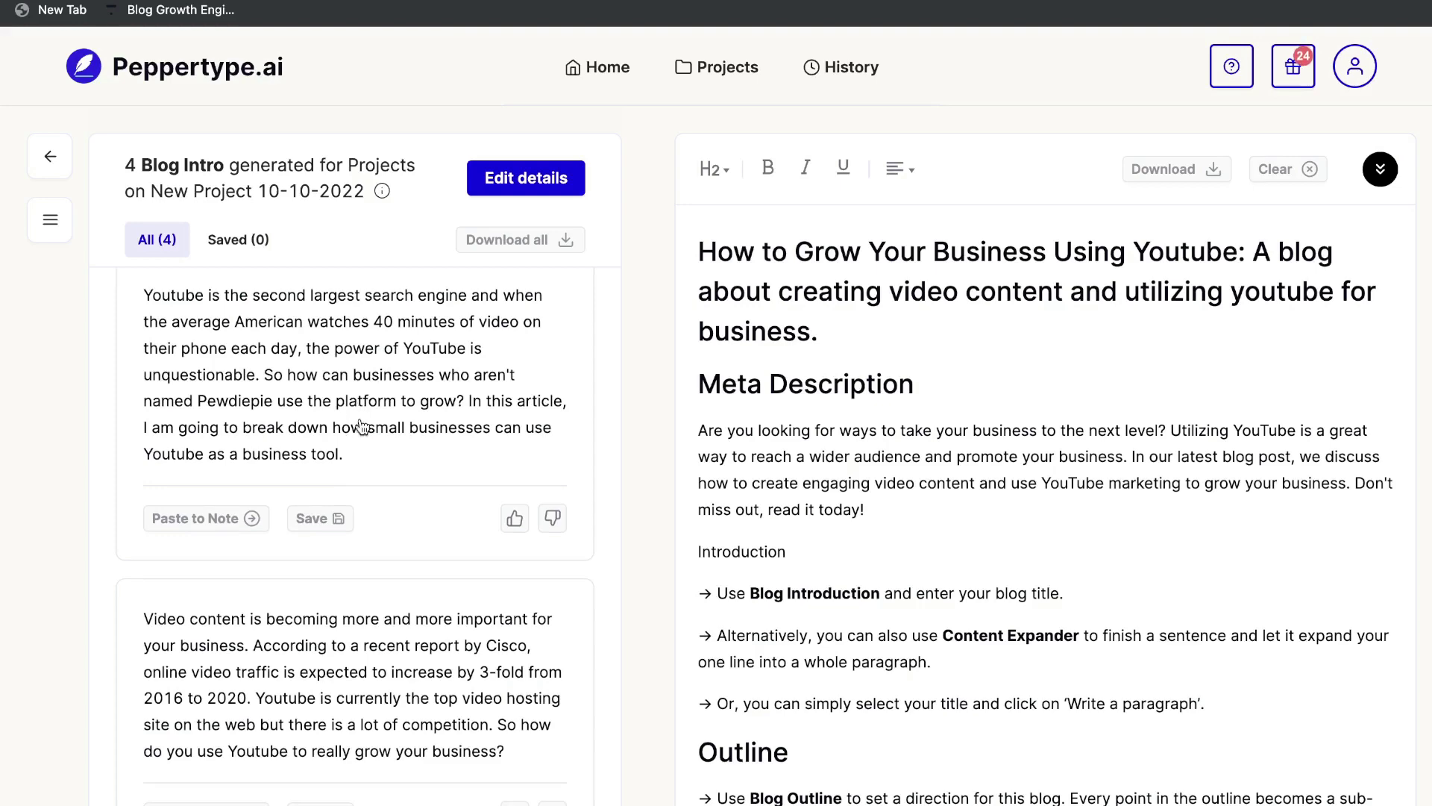
scroll(363, 422, "down", 4)
scroll(369, 397, "down", 8)
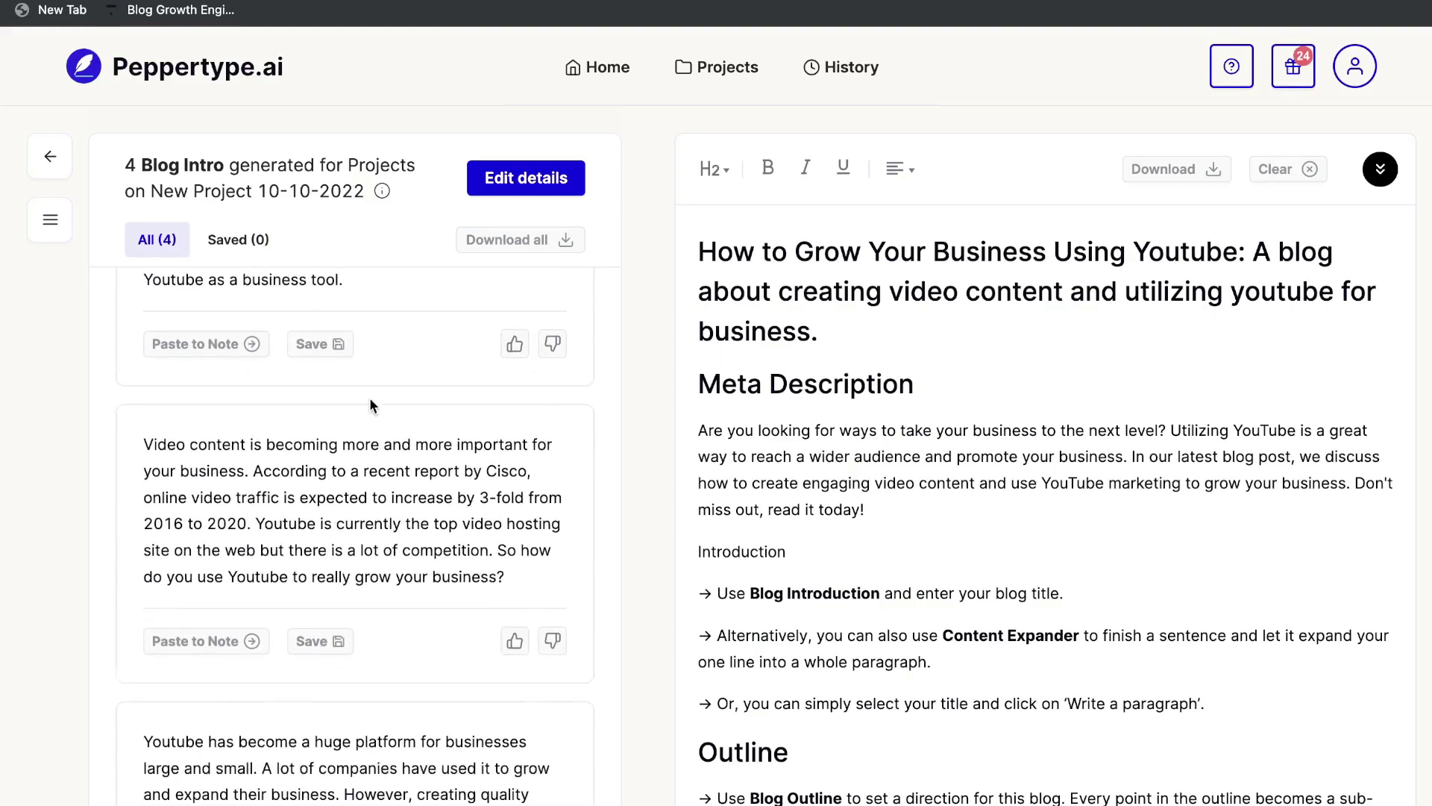
scroll(375, 481, "up", 13)
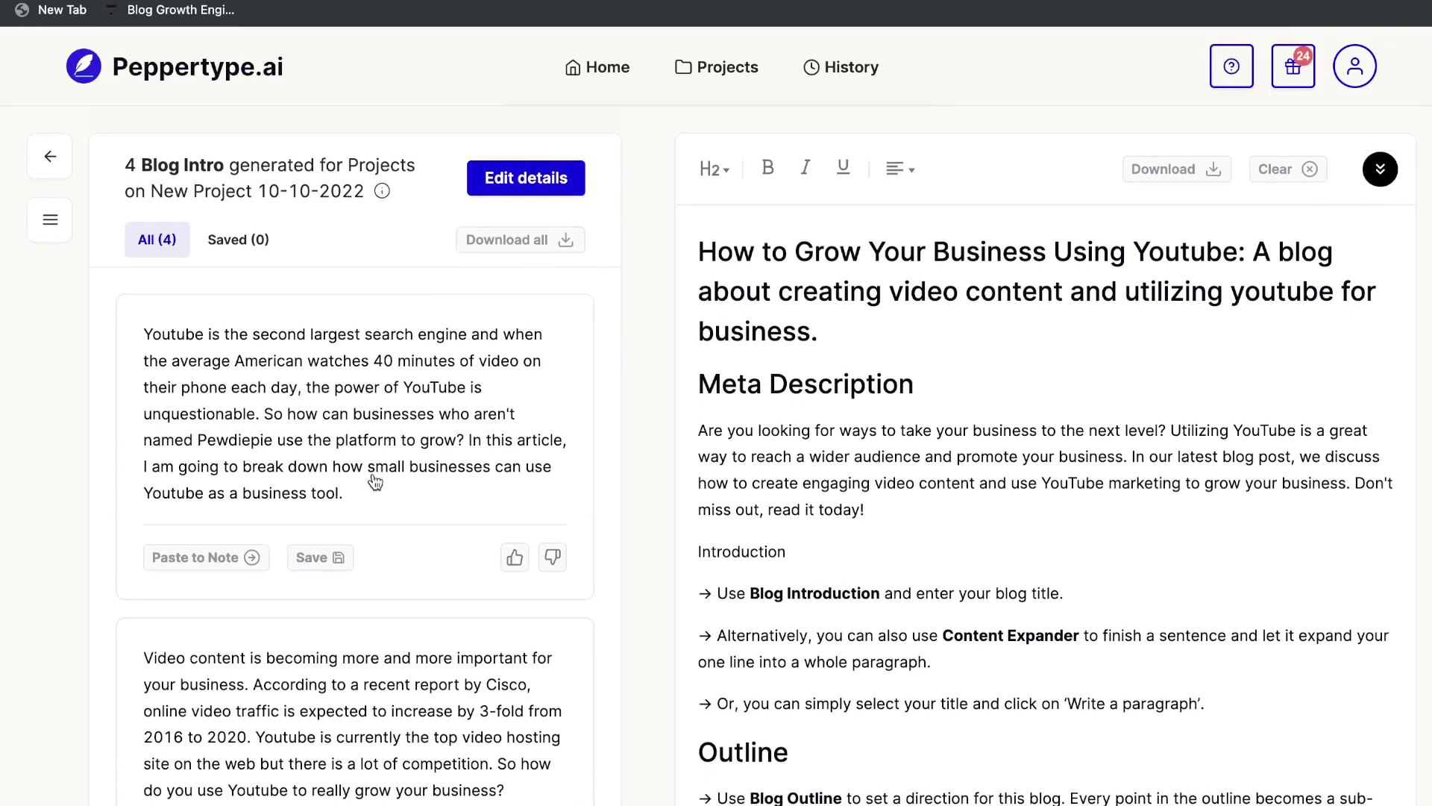
scroll(841, 530, "down", 2)
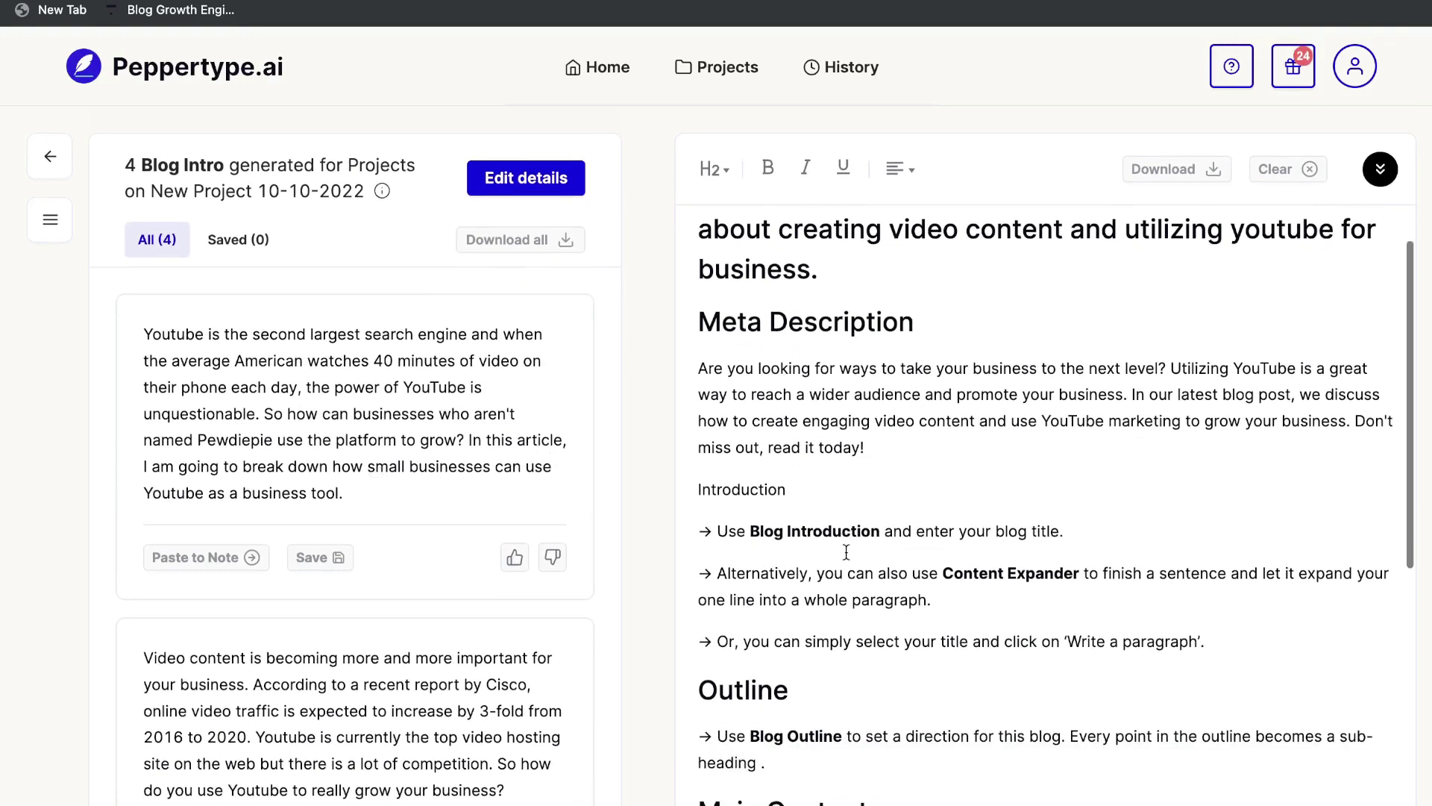
left_click(847, 488)
key("Return")
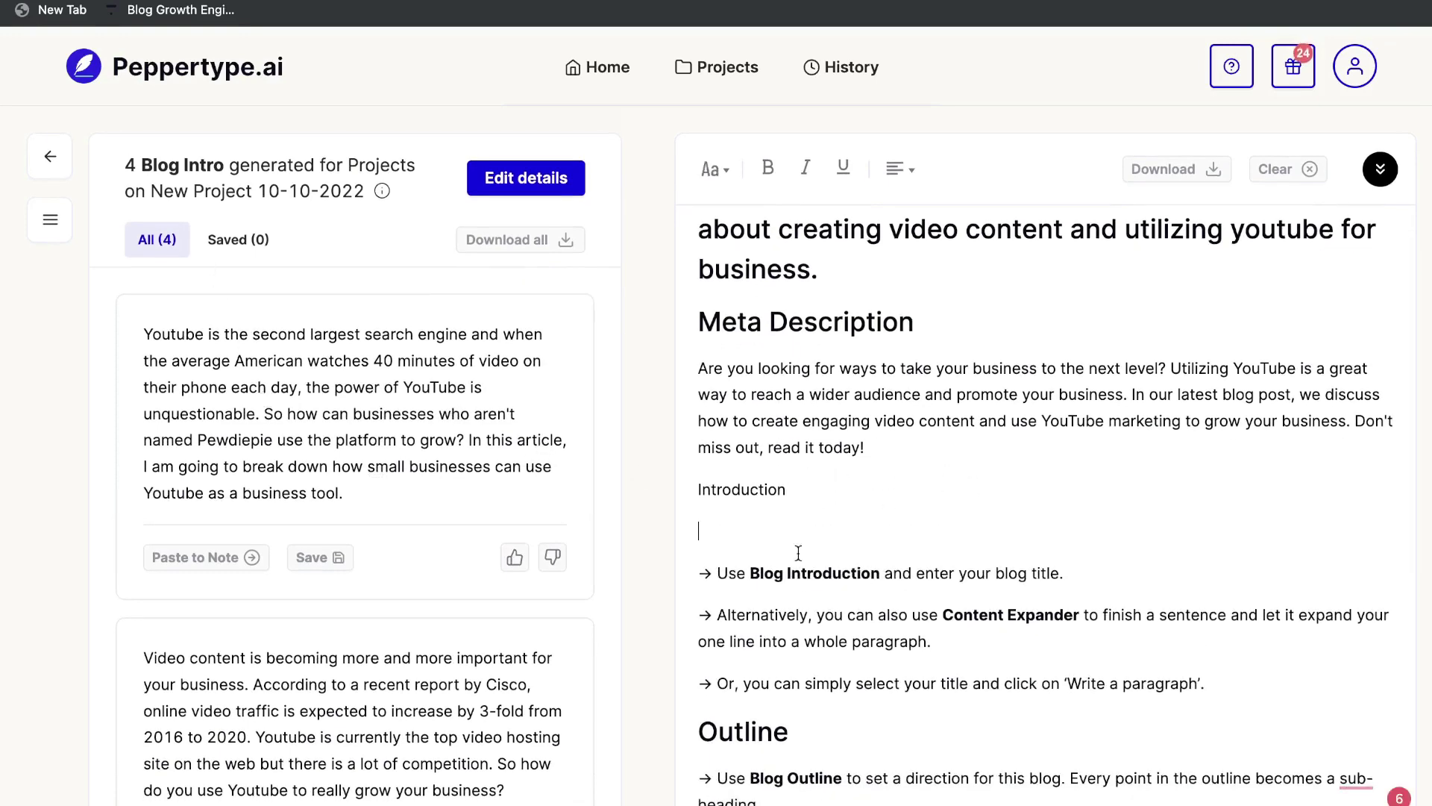
left_click(258, 559)
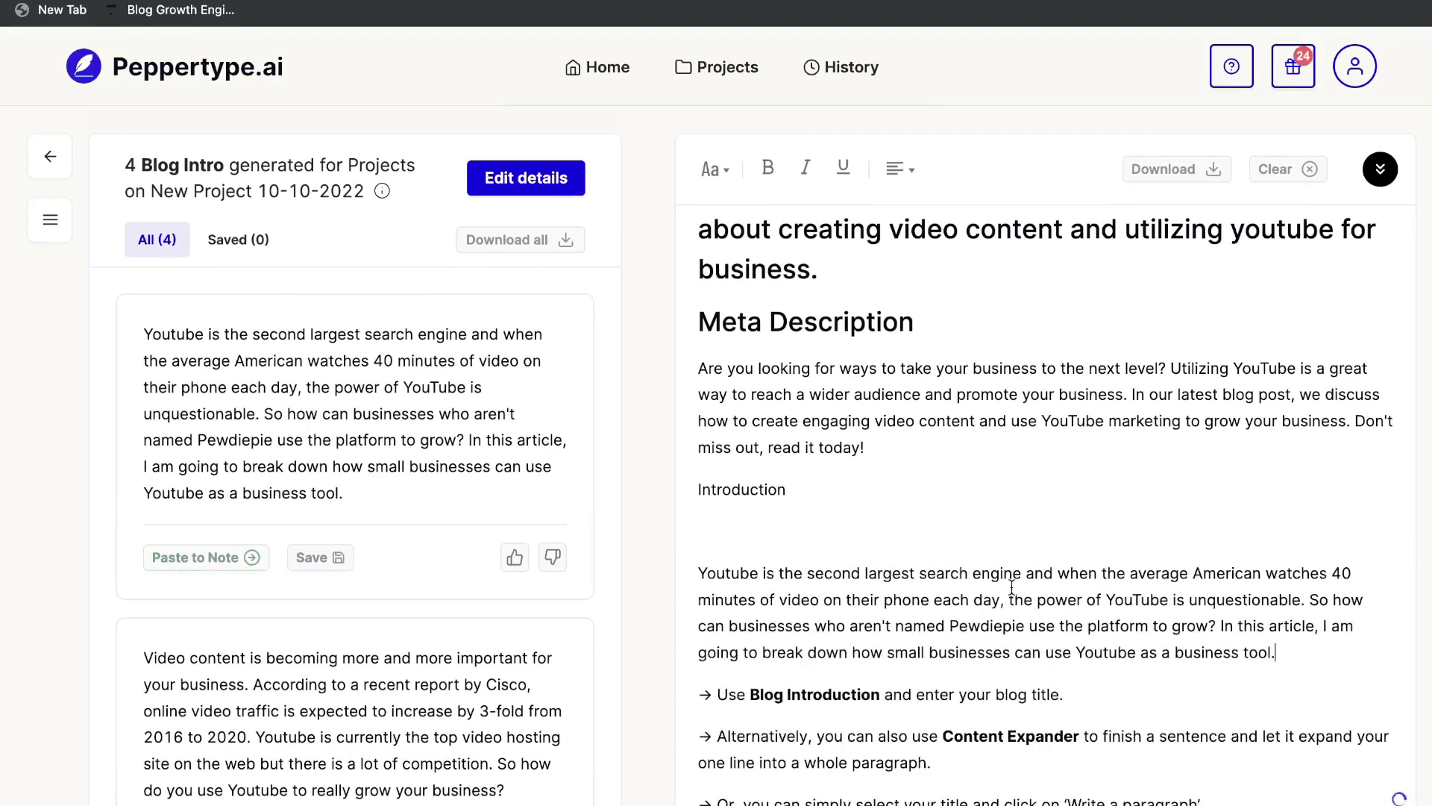
left_click(815, 513)
key("BackSpace")
- Format the Introduction line as Heading 2 and delete the three instruction lines below the introduction paragraph
double_click(739, 489)
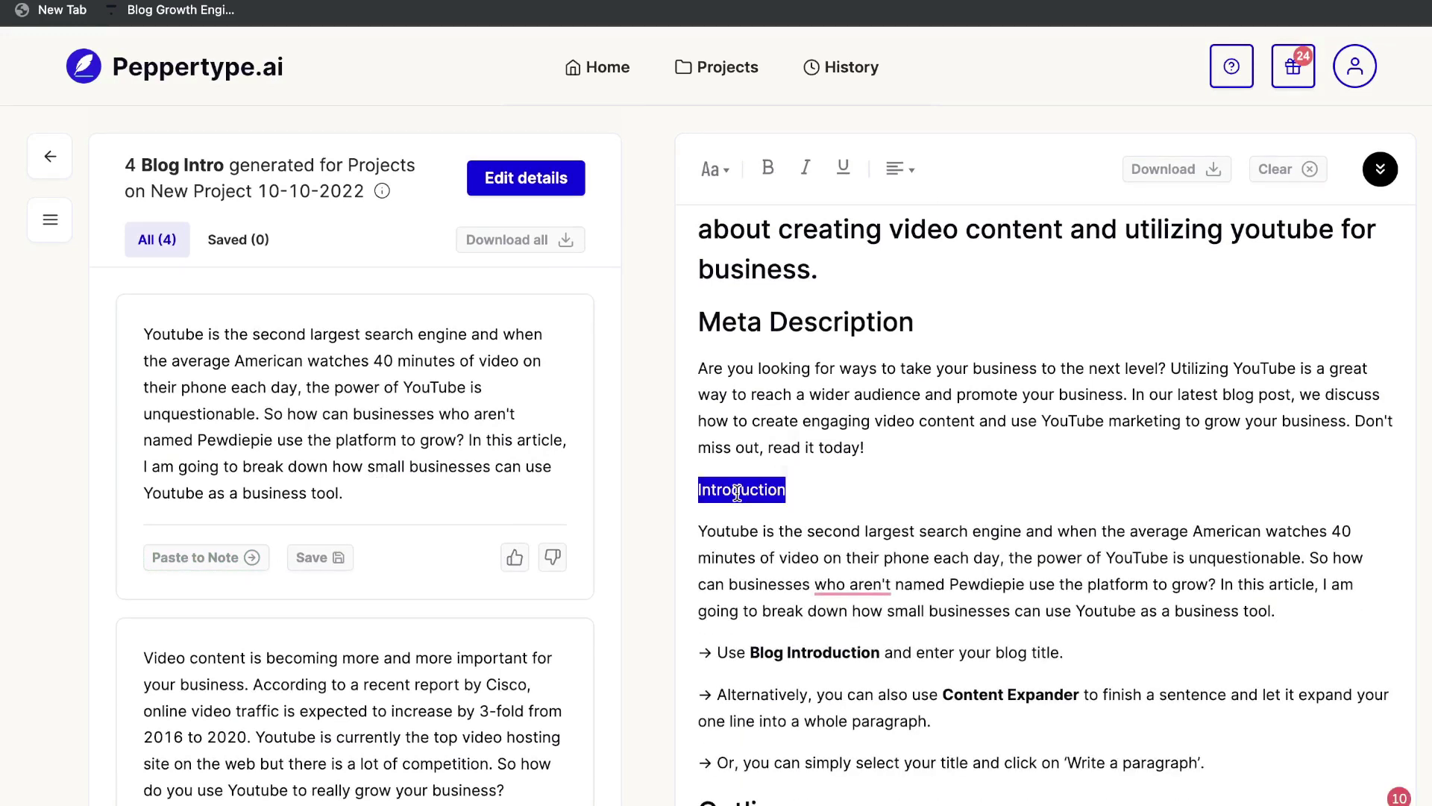
key("ctrl+alt+2")
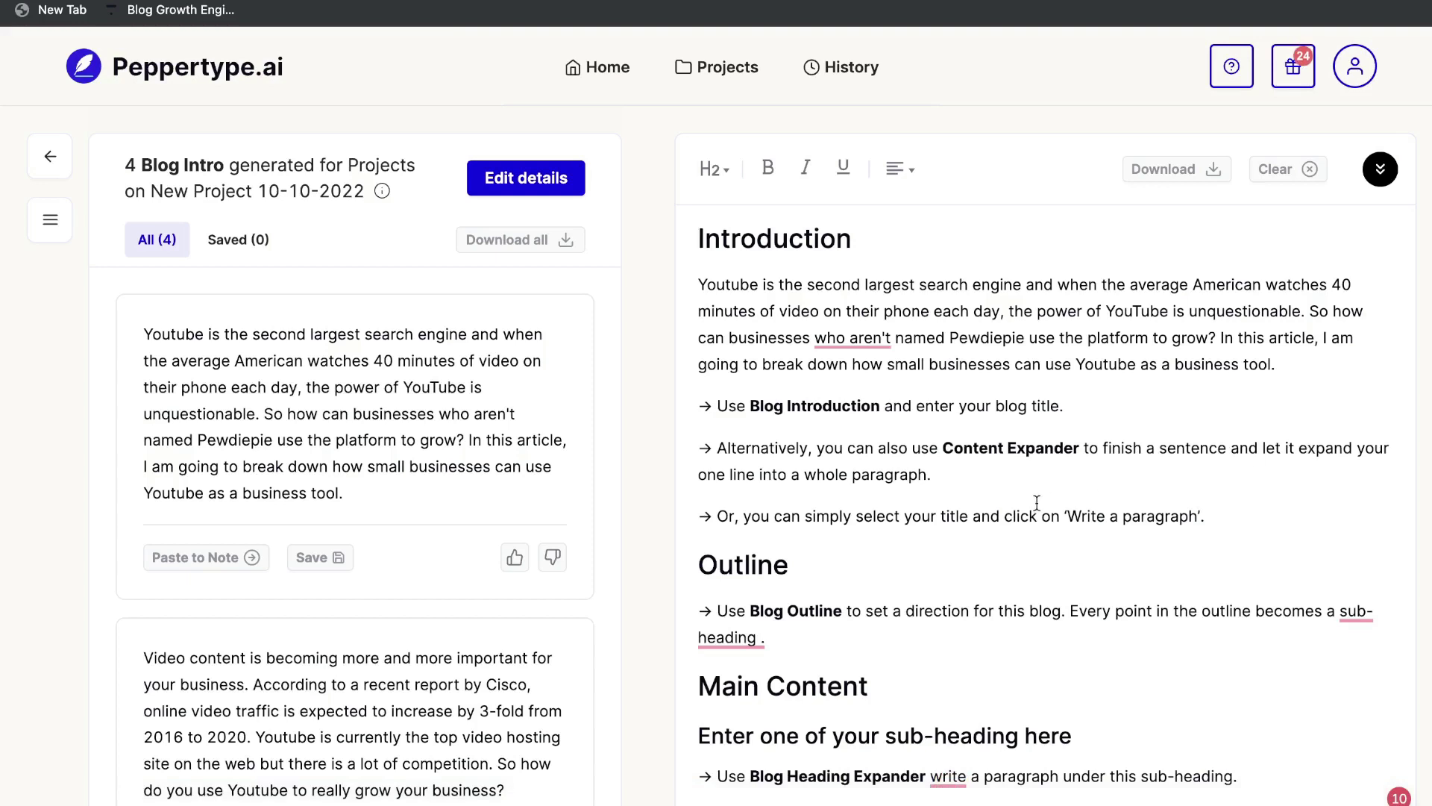
scroll(968, 456, "up", 1)
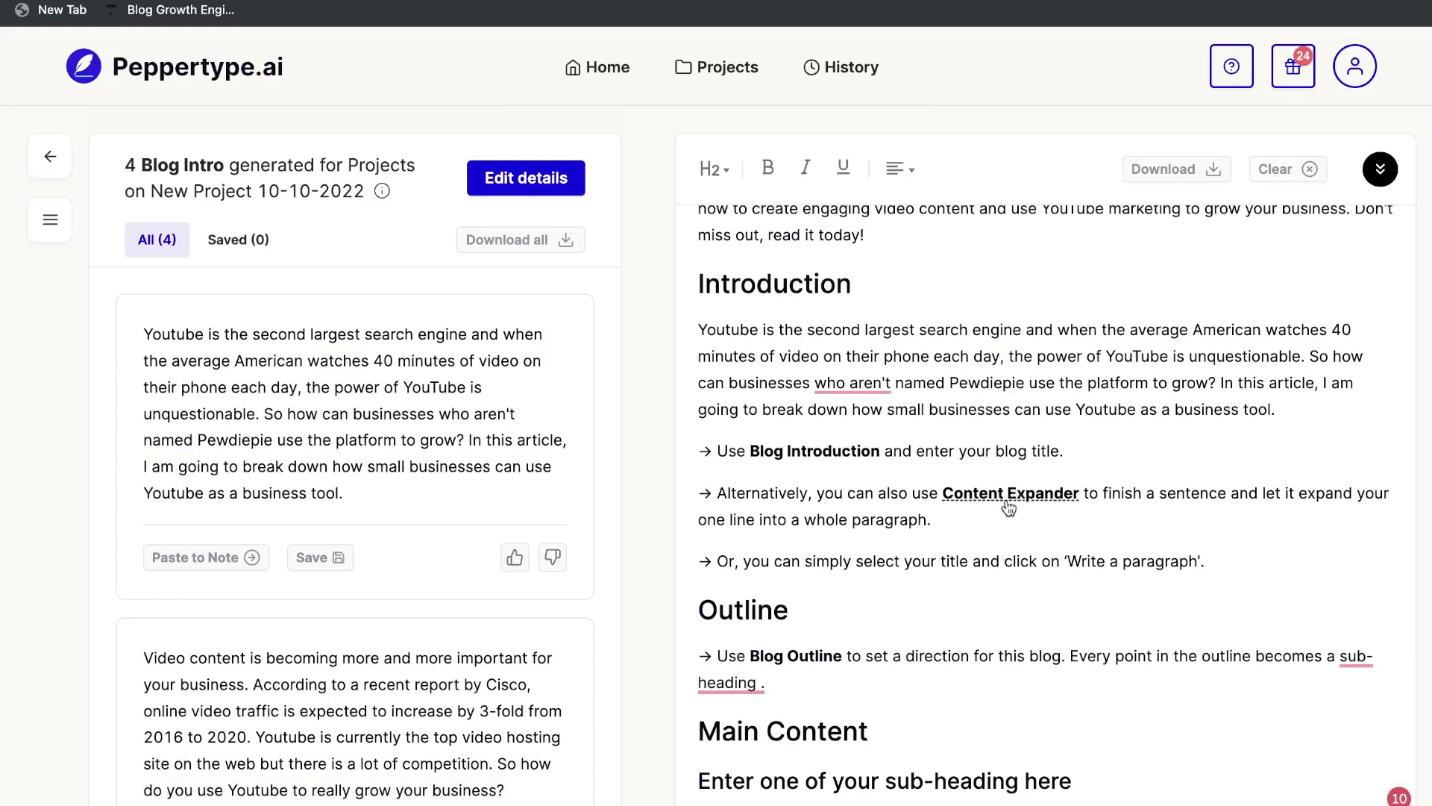
scroll(1019, 406, "down", 1)
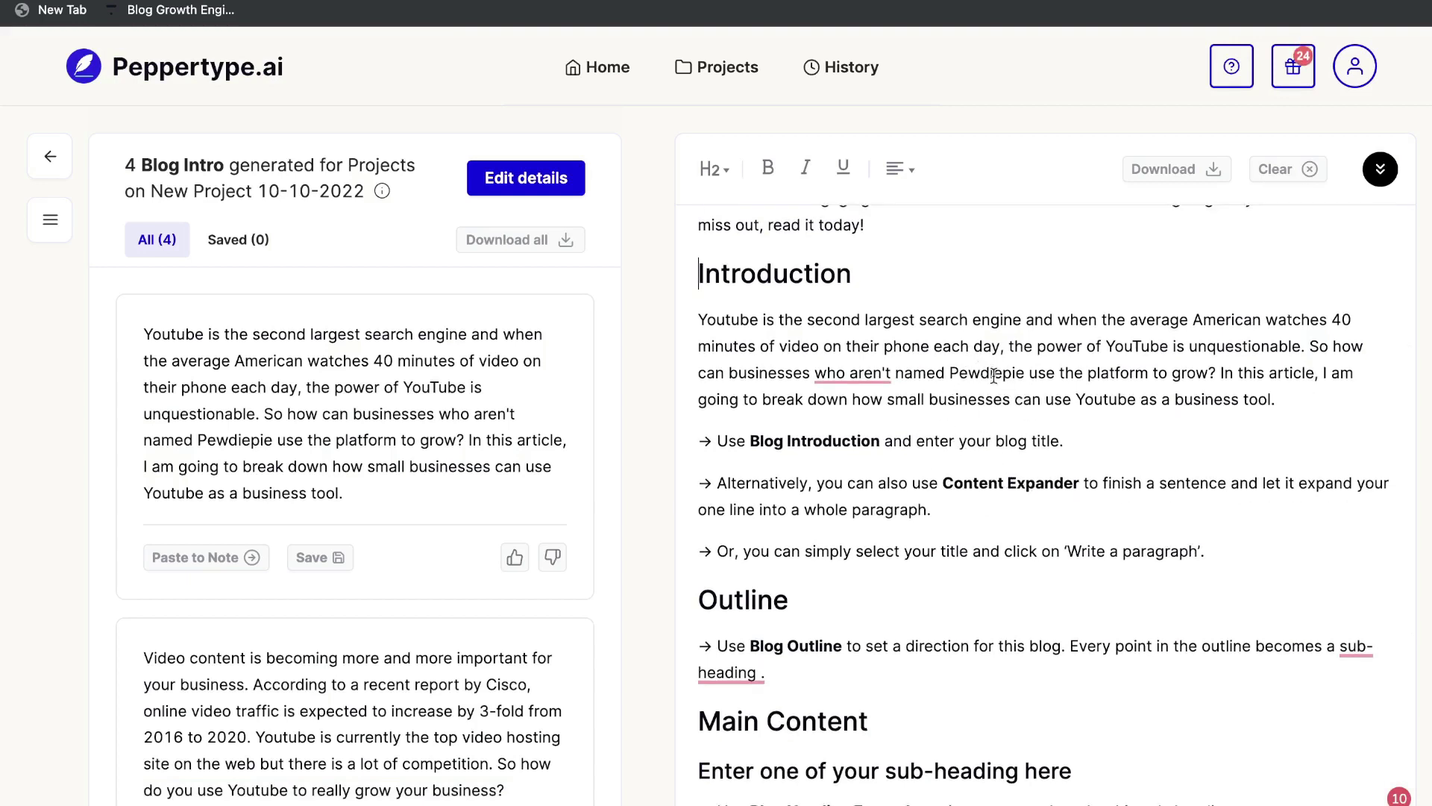
left_click_drag(1220, 553, 711, 438)
key("BackSpace")
- Paste the generated outline starting "How does youtube work for business?" under the note's Outline heading, without a blank line above it
scroll(530, 406, "down", 3)
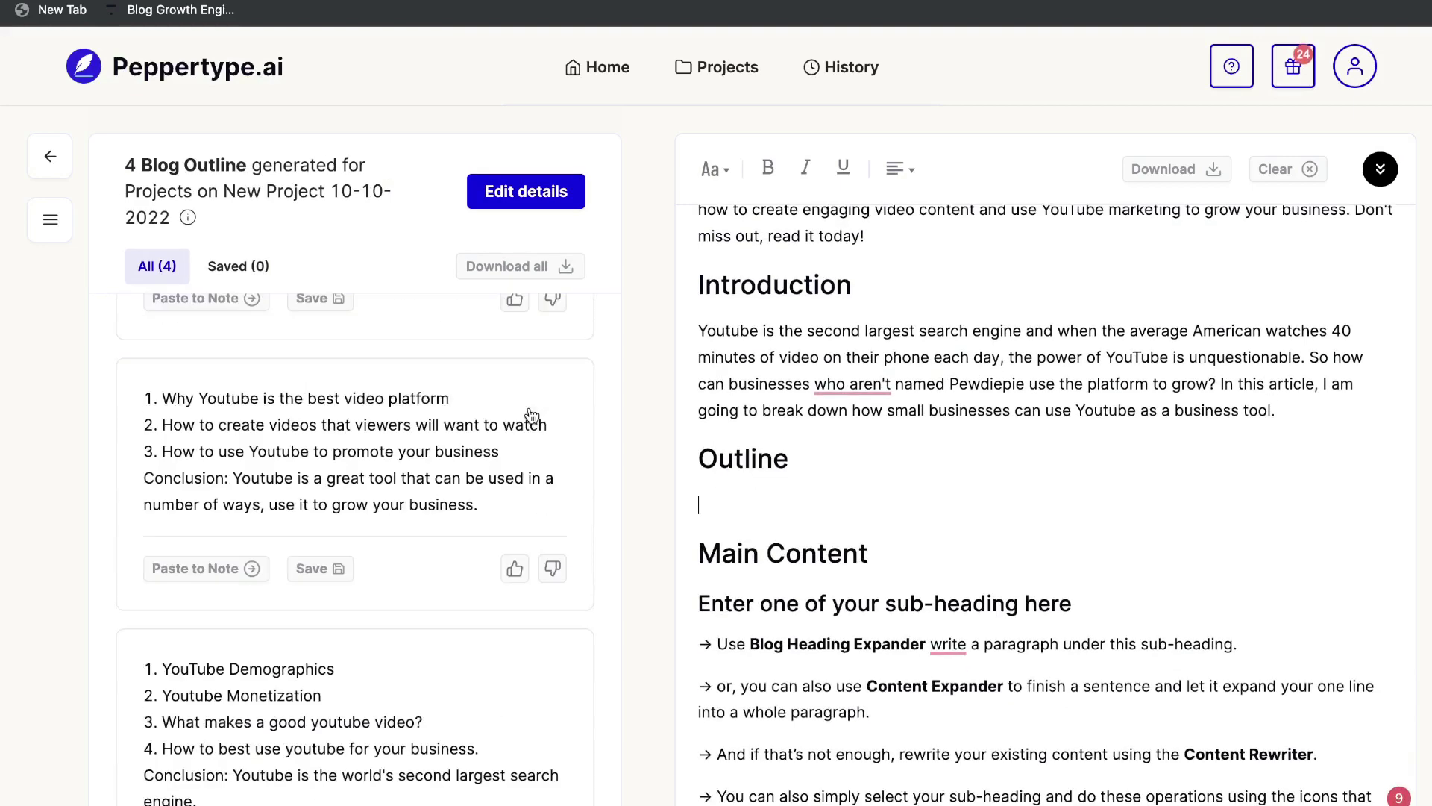
scroll(530, 406, "up", 6)
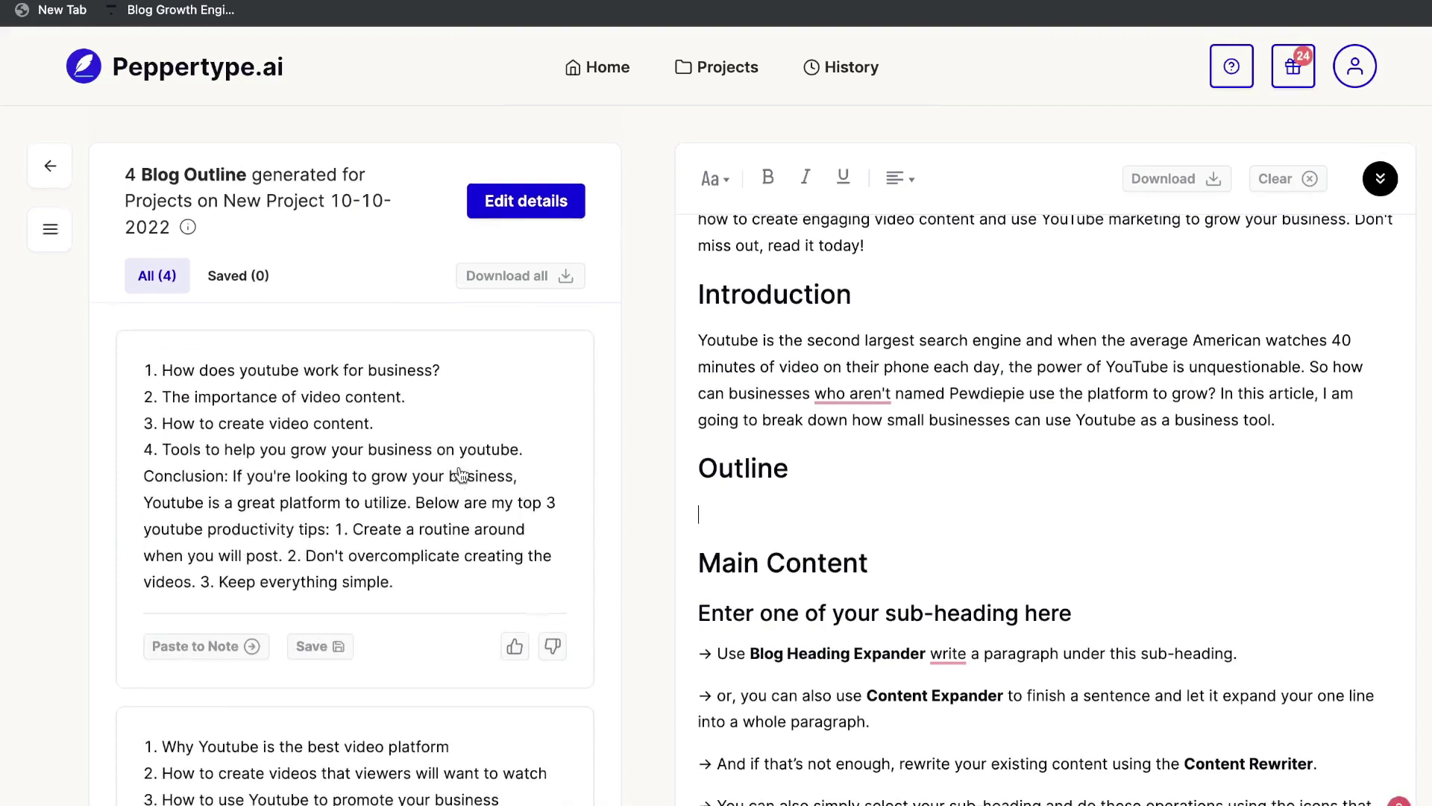
scroll(339, 470, "down", 3)
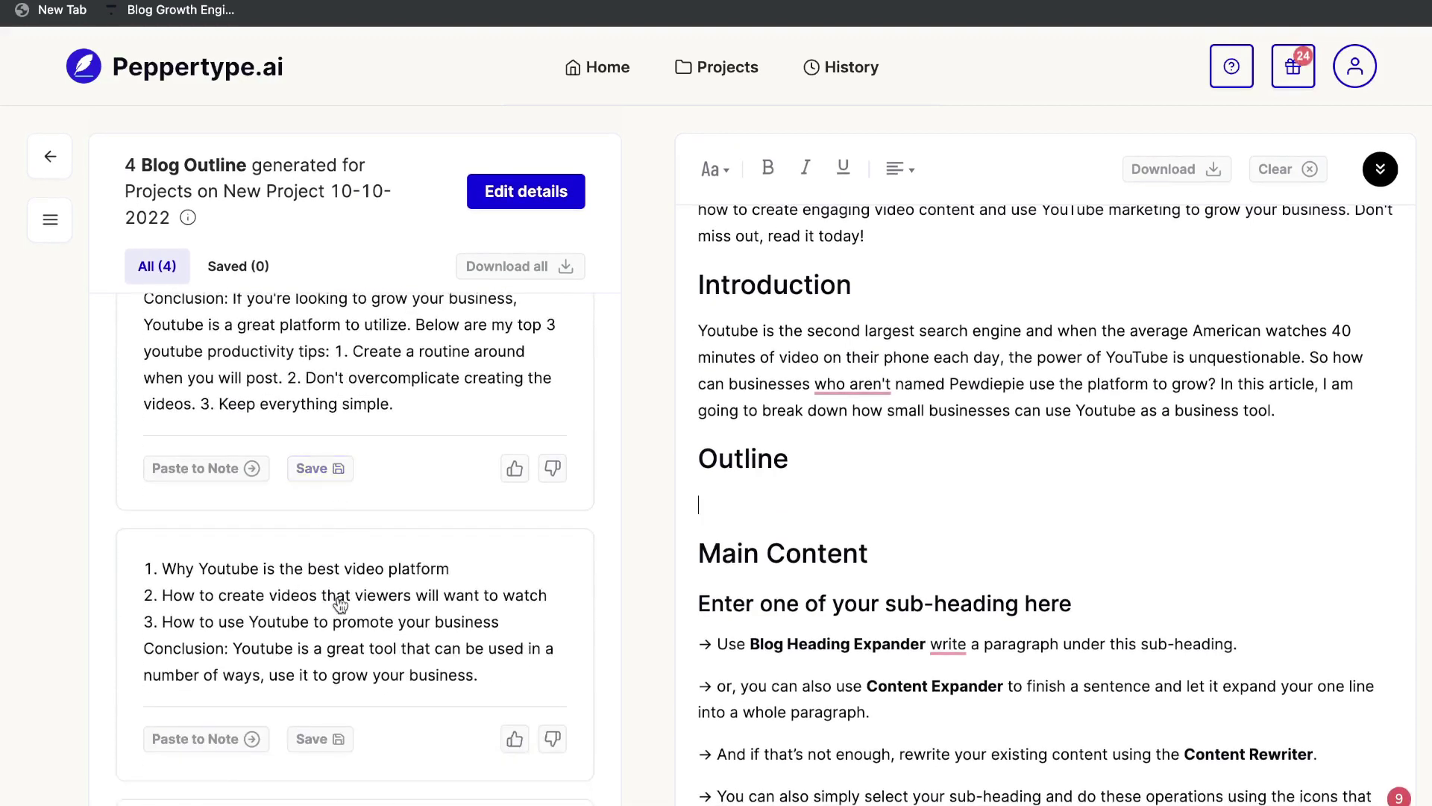
scroll(316, 606, "down", 2)
scroll(347, 578, "down", 1)
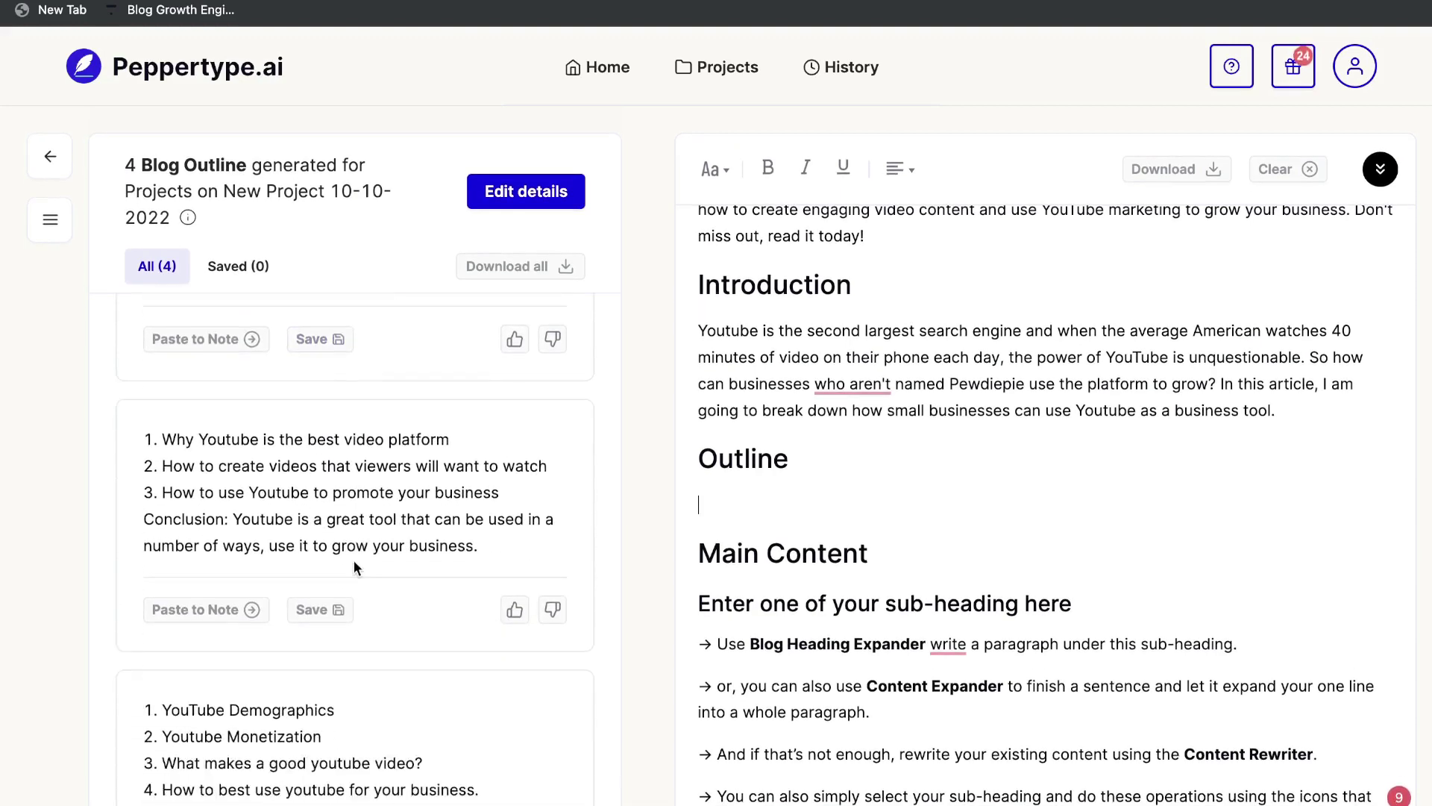
scroll(354, 567, "down", 4)
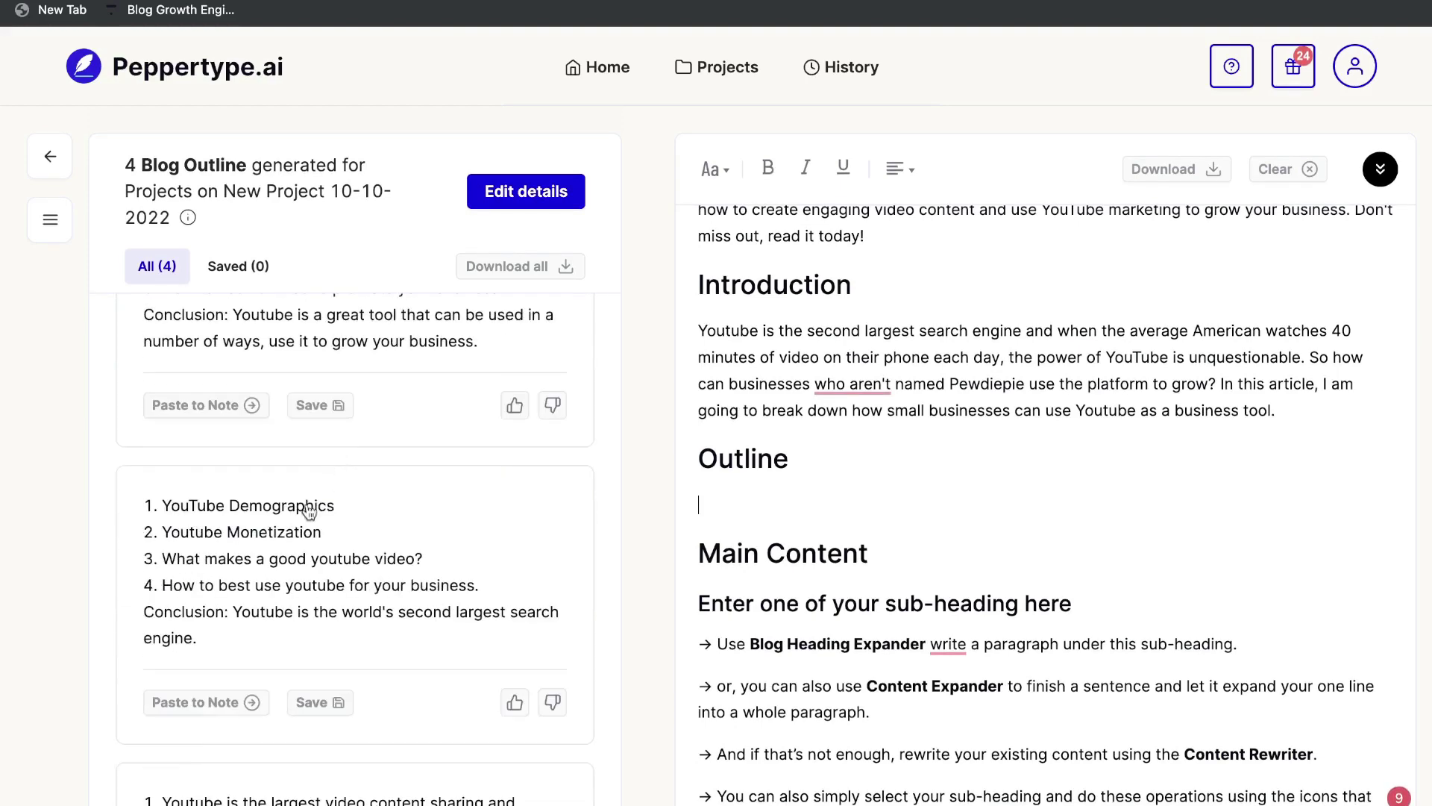
scroll(292, 540, "down", 6)
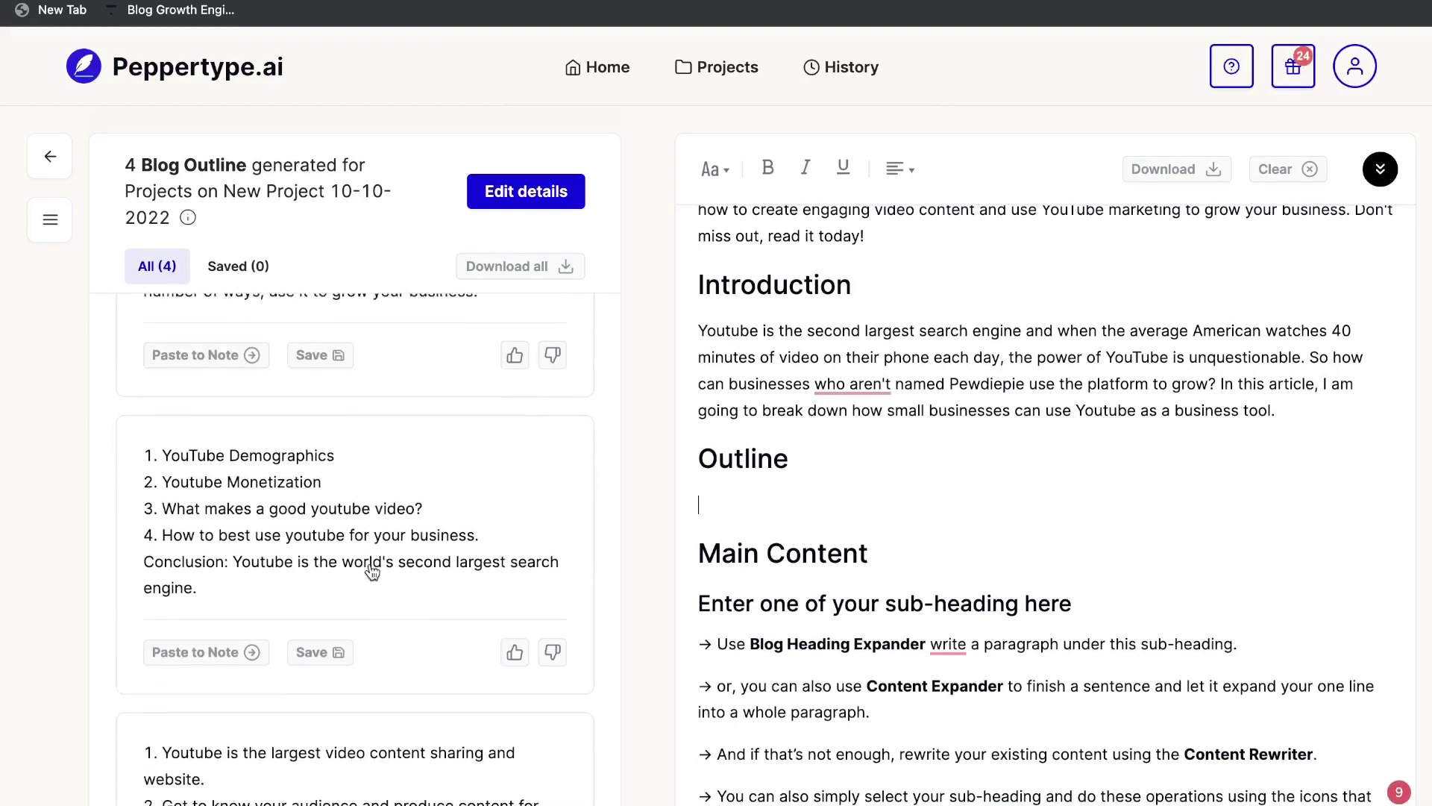
scroll(373, 604, "up", 12)
scroll(345, 595, "up", 3)
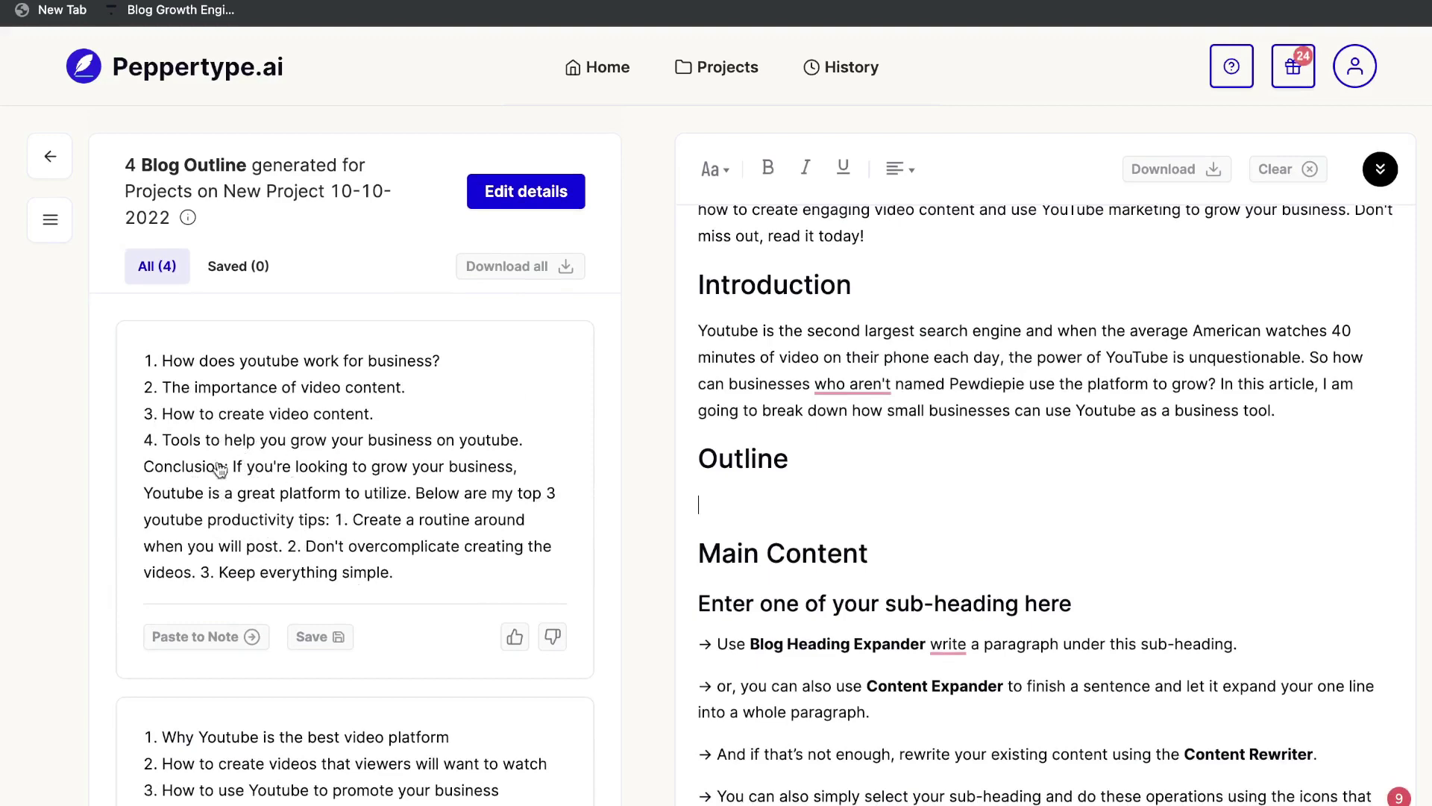
left_click(205, 636)
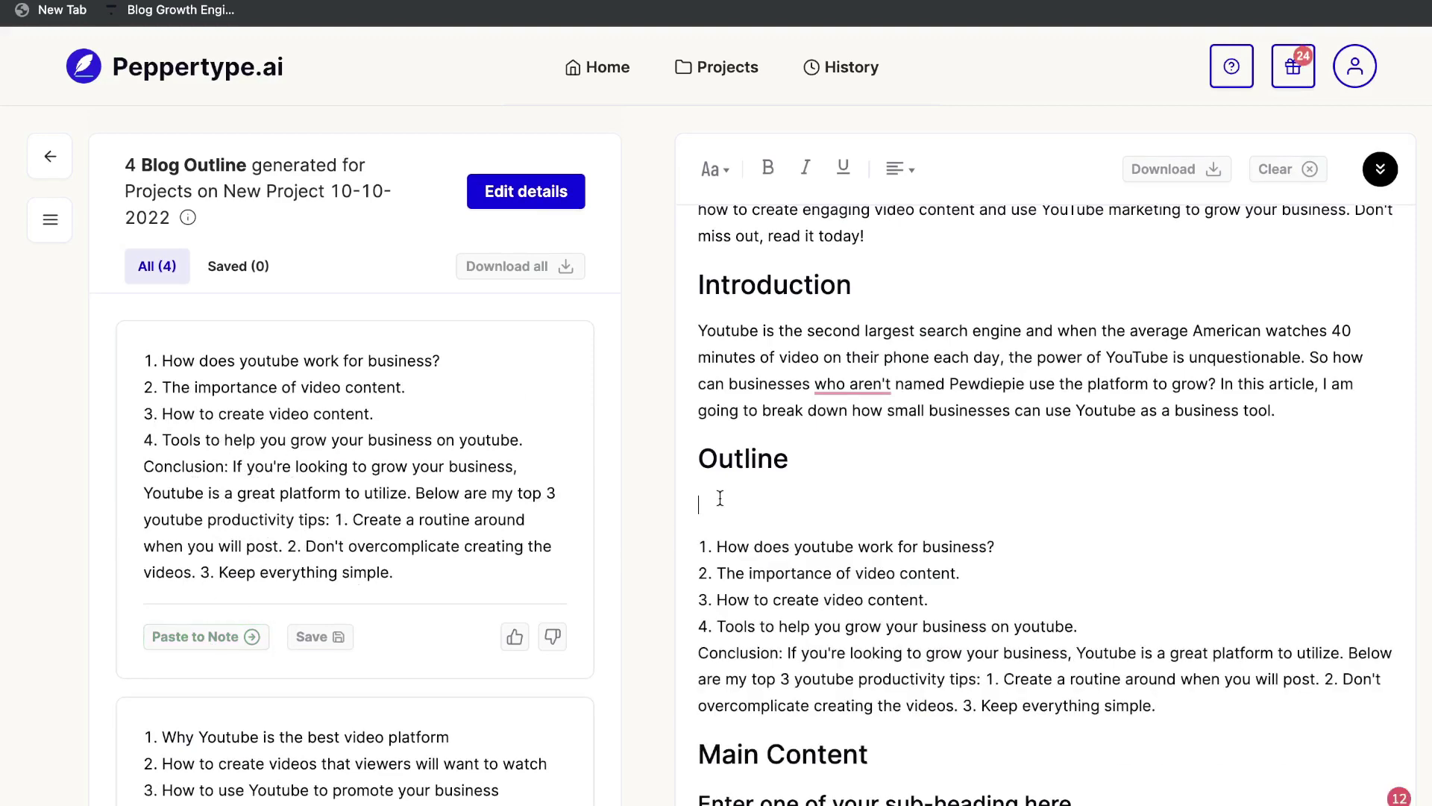
key("XF86AudioRaiseVolume")
- Copy the outline's first point, "How does youtube work for business?", into the section heading of the Blog Heading Expander tool
scroll(736, 307, "down", 3)
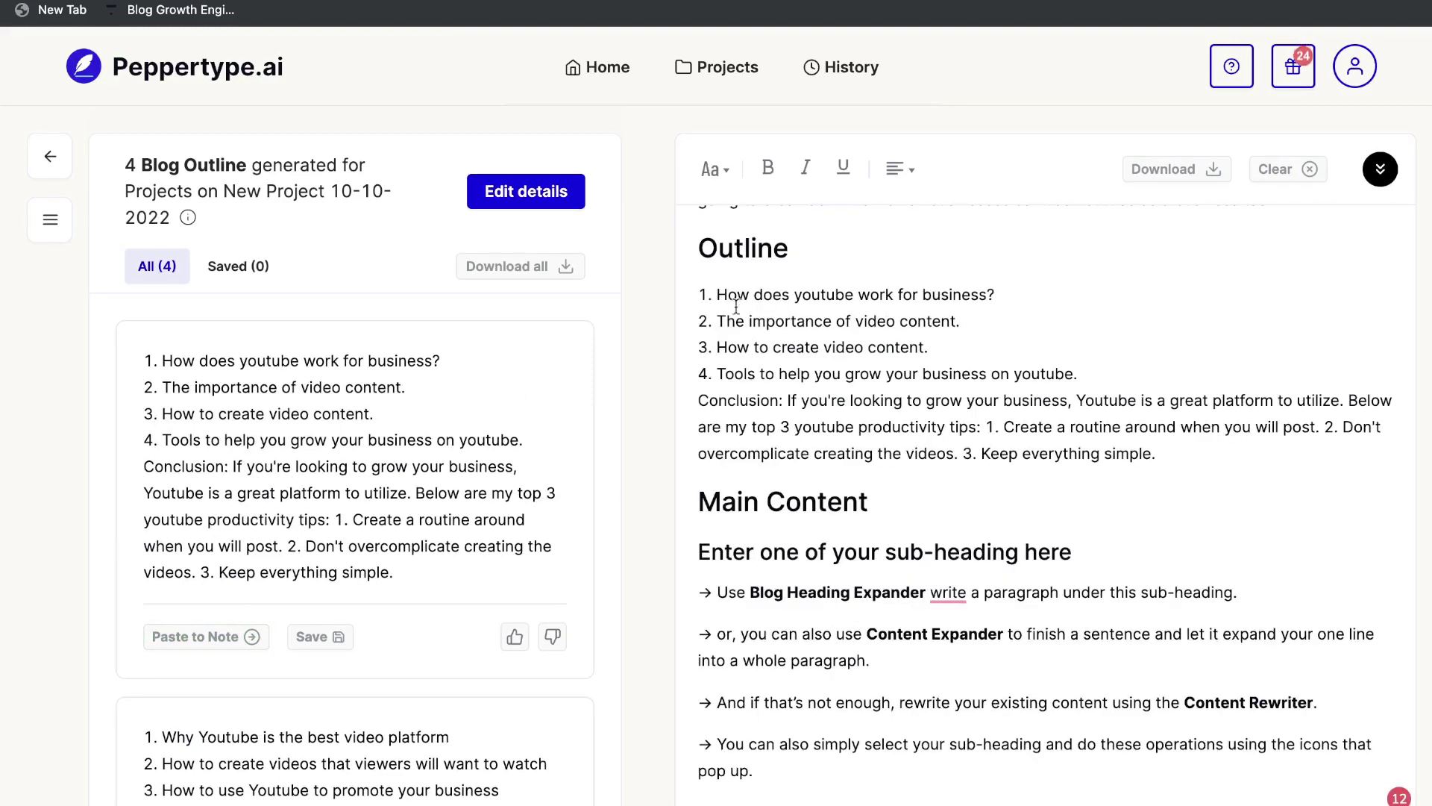
left_click_drag(718, 299, 1000, 294)
key("super+c")
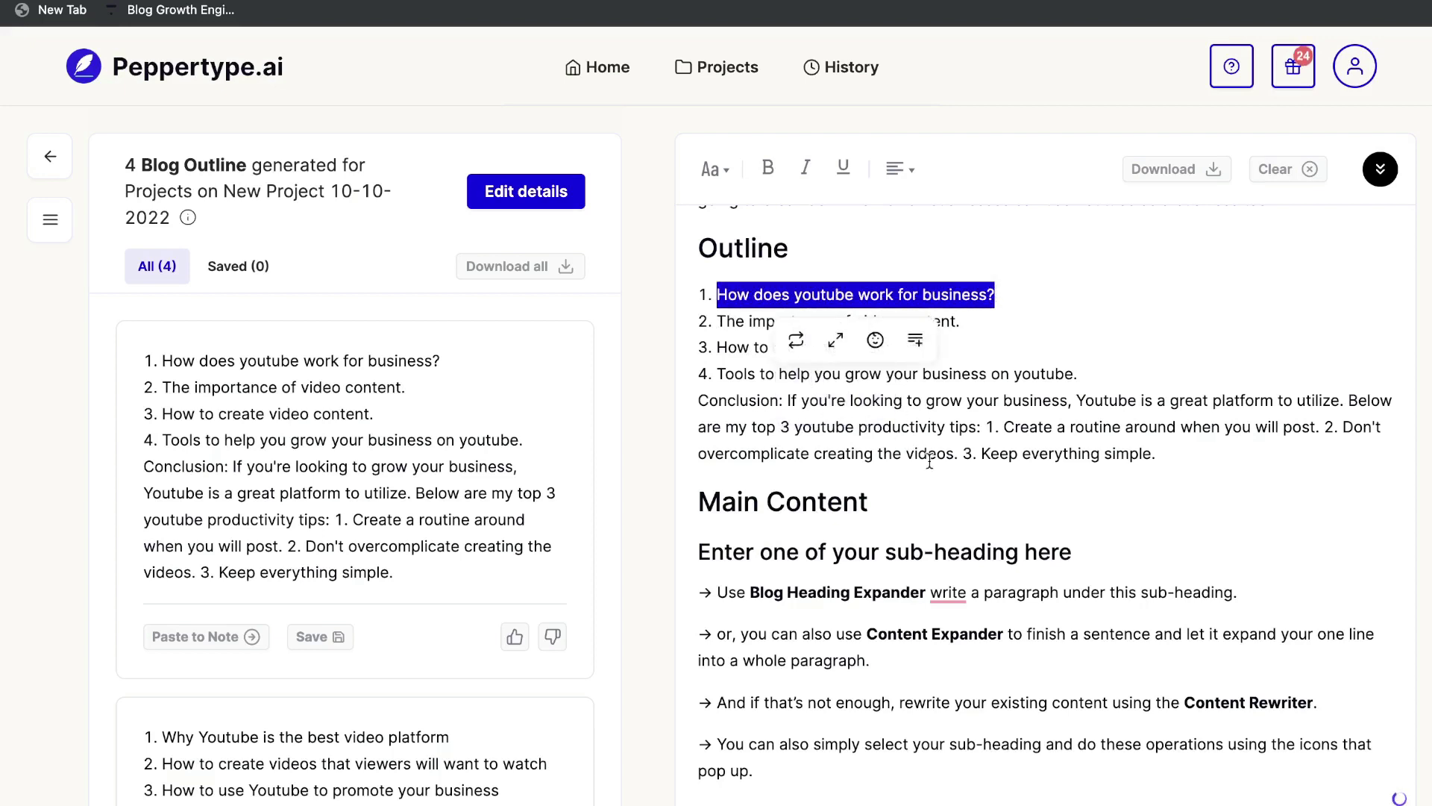
scroll(932, 458, "down", 1)
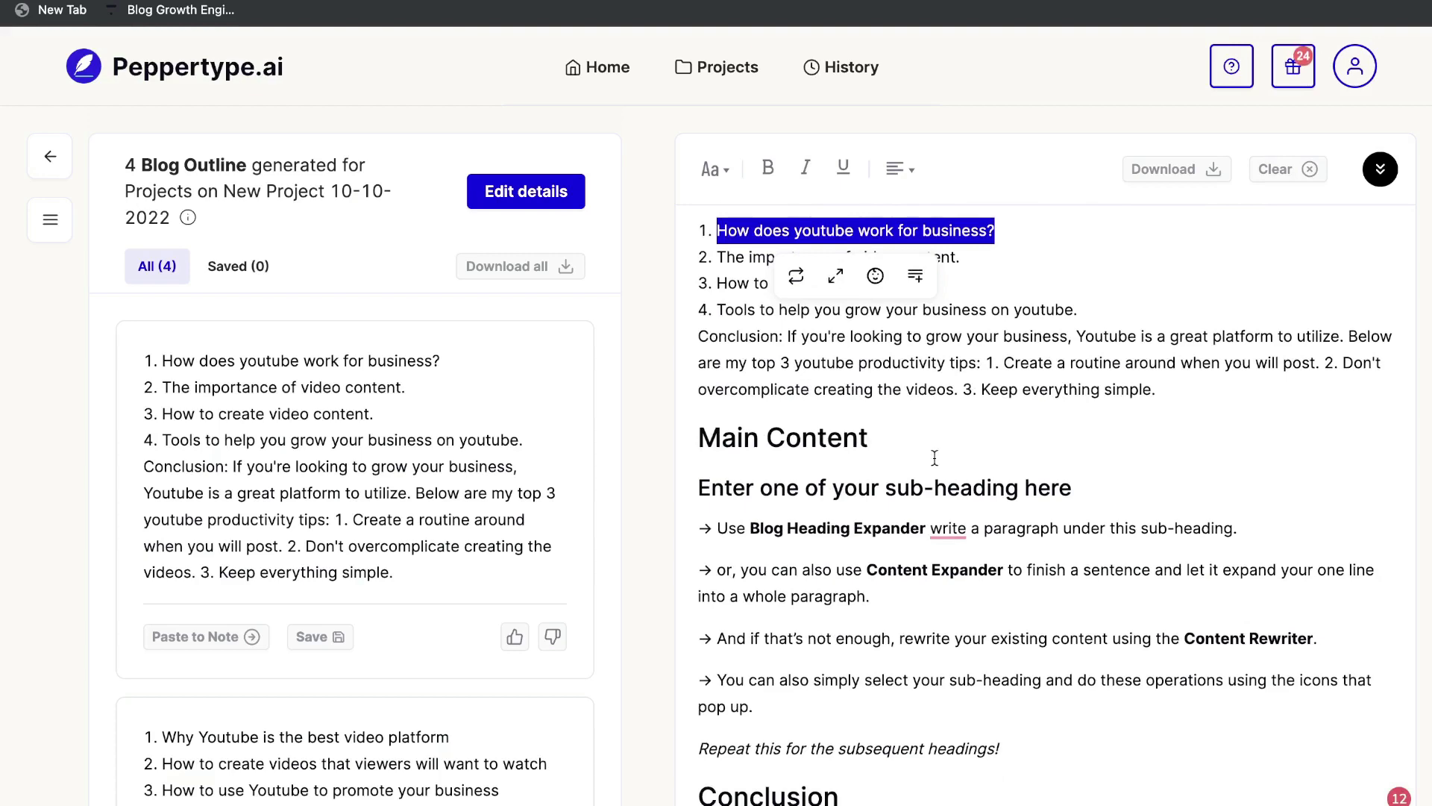
scroll(933, 459, "down", 1)
left_click(856, 494)
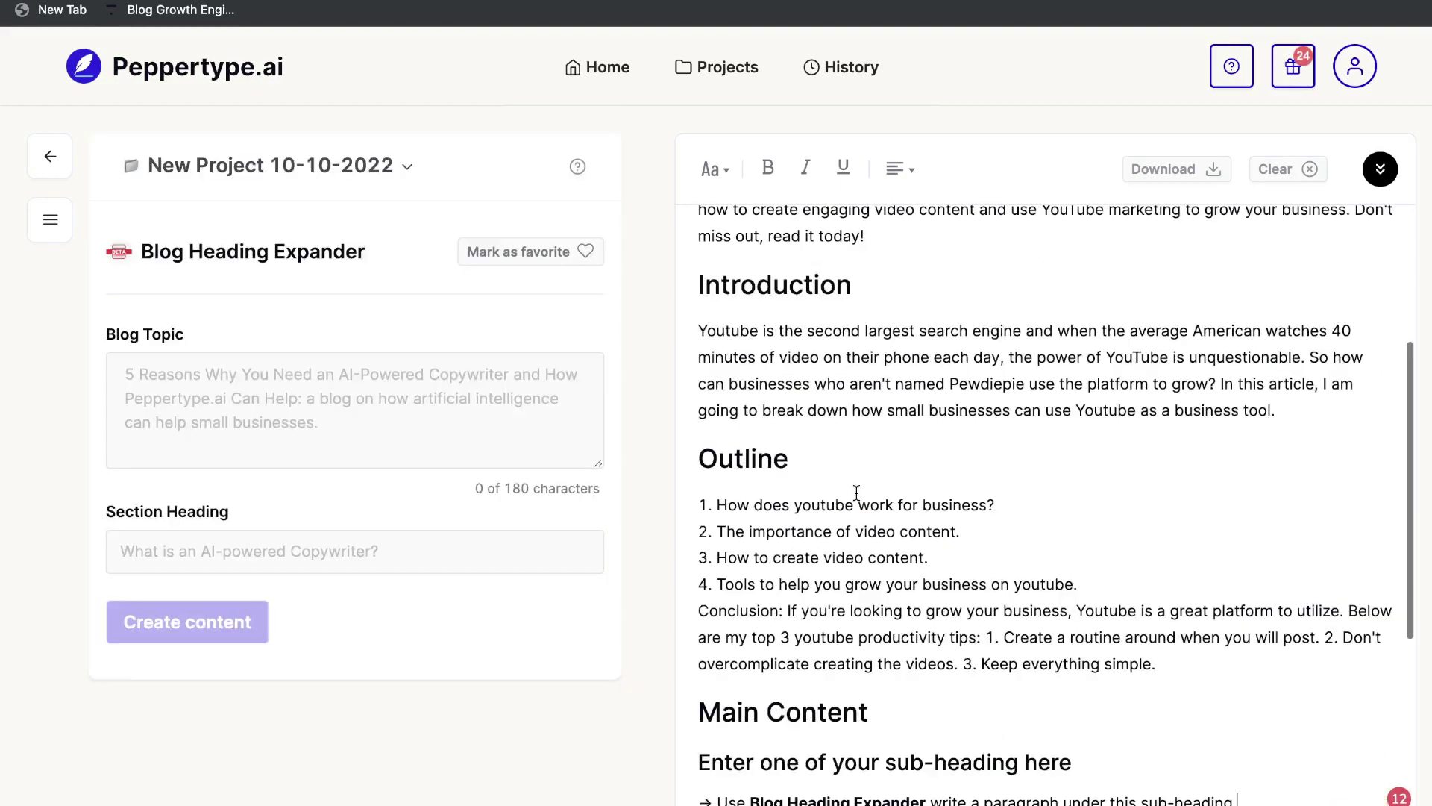
left_click(408, 429)
left_click(406, 534)
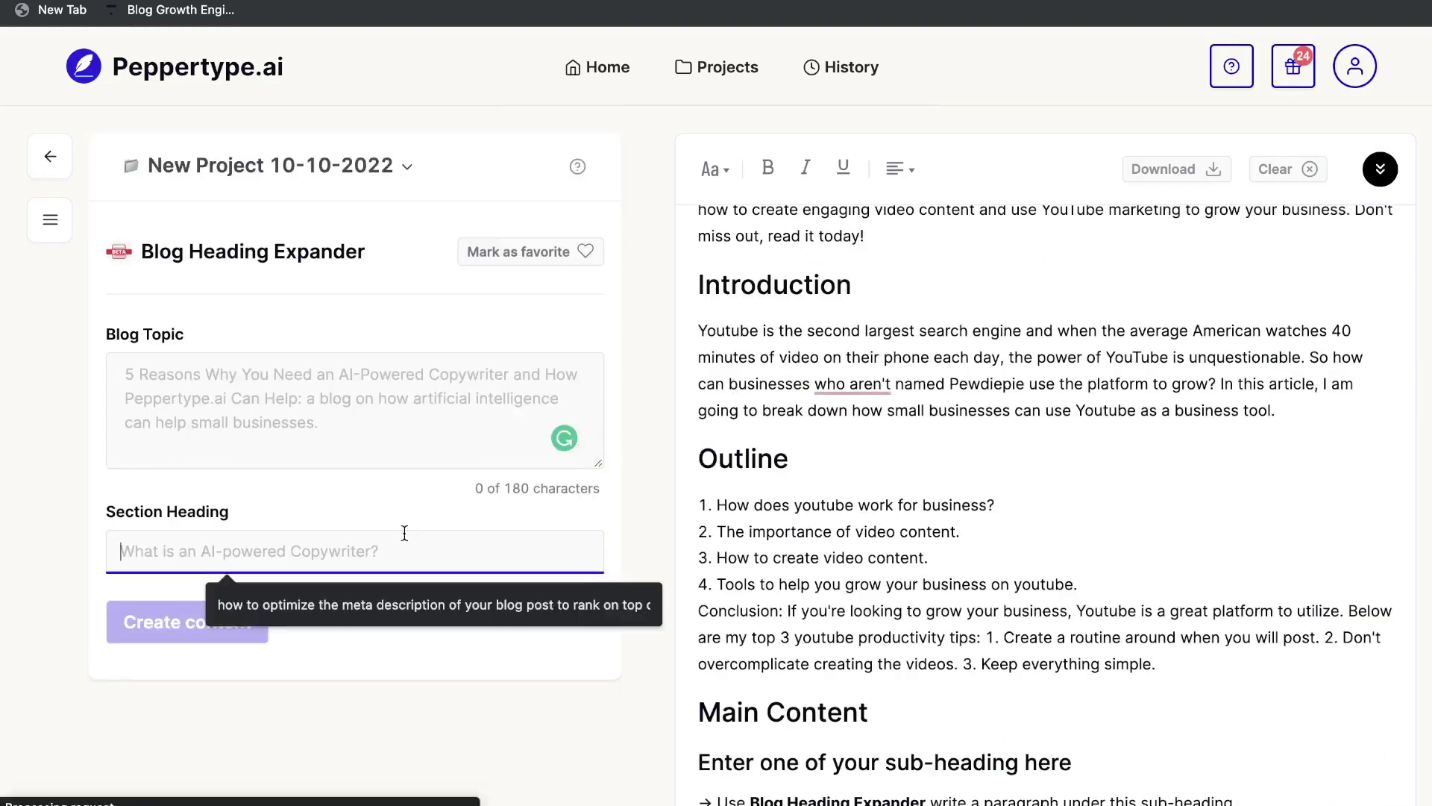
key("super+v")
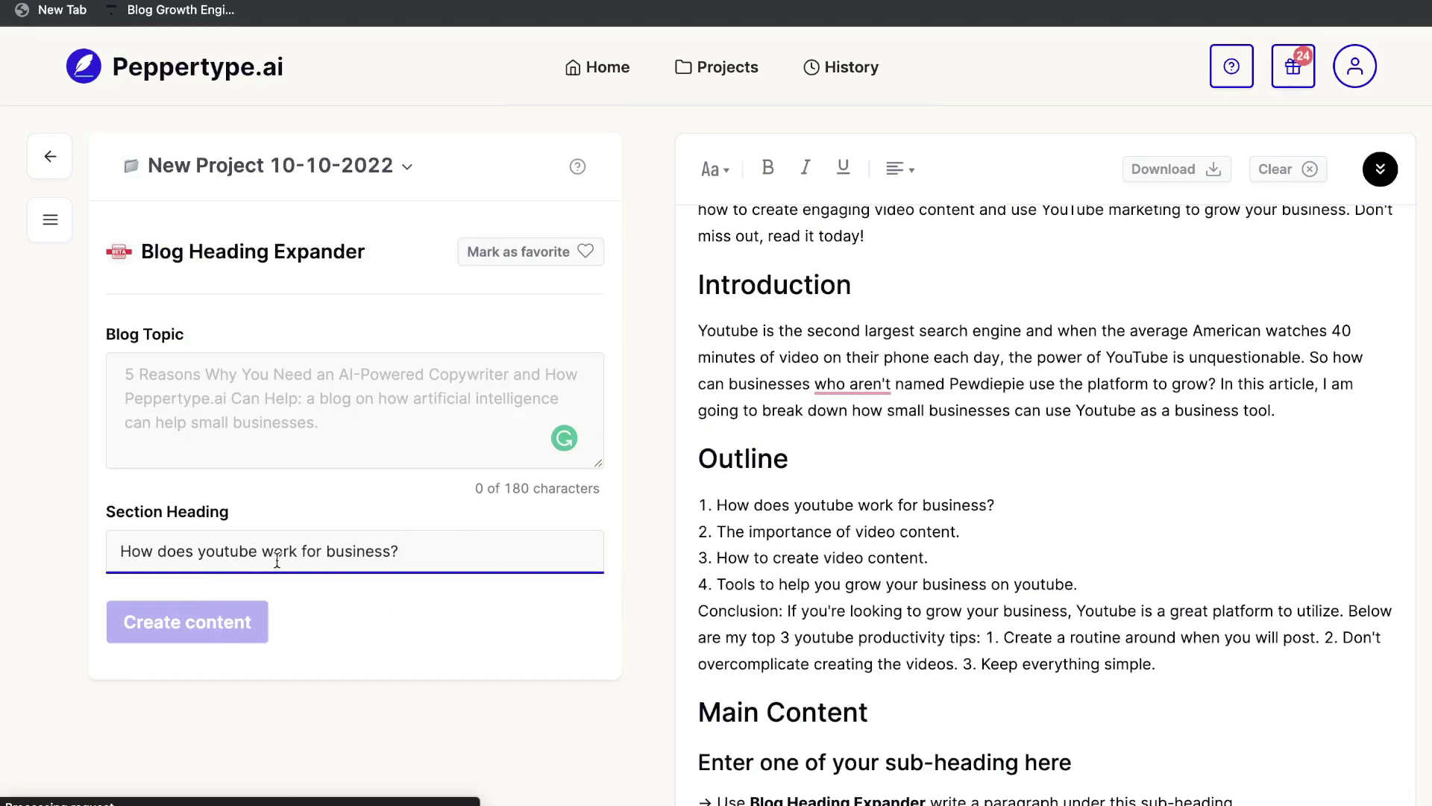
- Copy the note's main blog heading into the Blog Heading Expander's blog topic and generate the section content
scroll(801, 276, "up", 4)
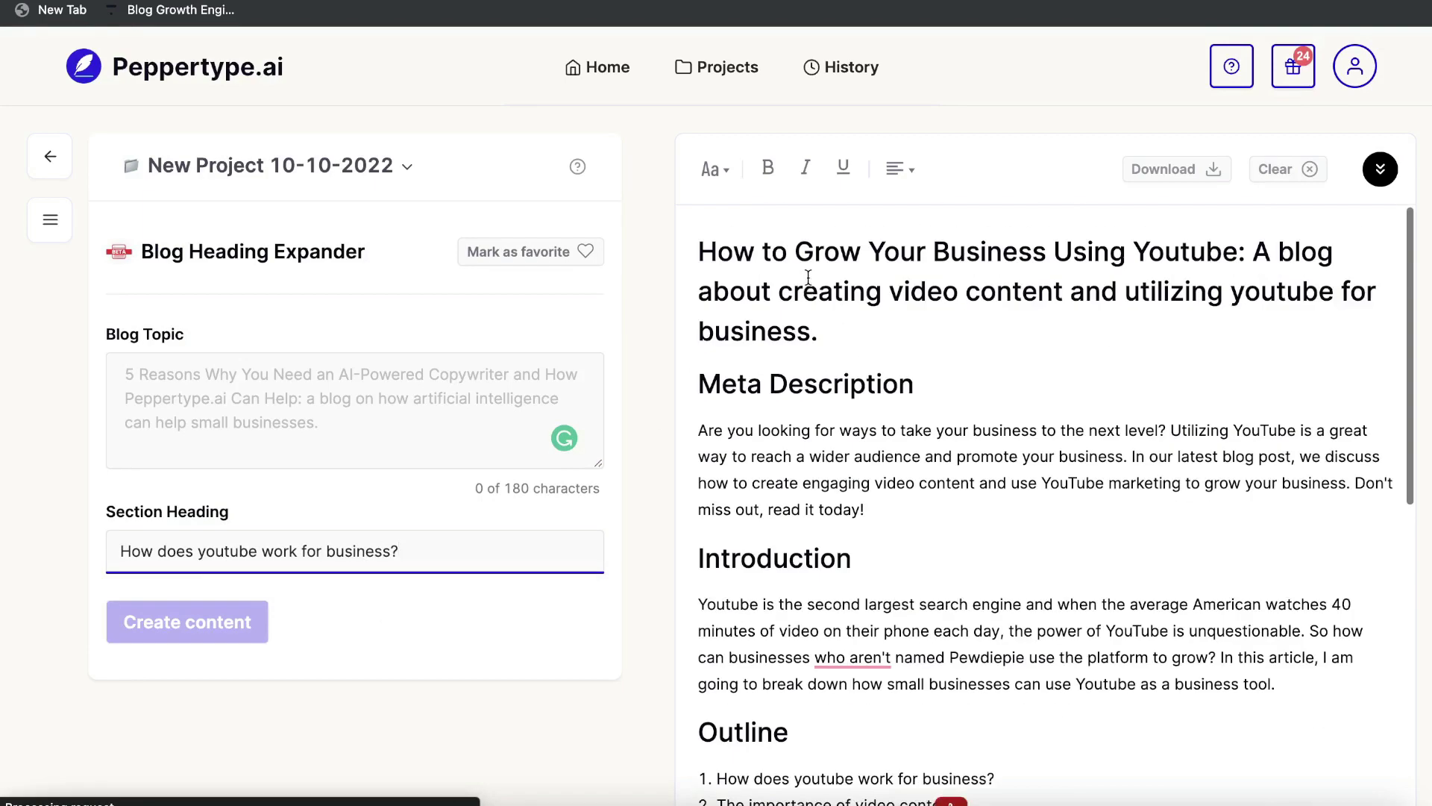
triple_click(811, 277)
key("super+c")
left_click(267, 405)
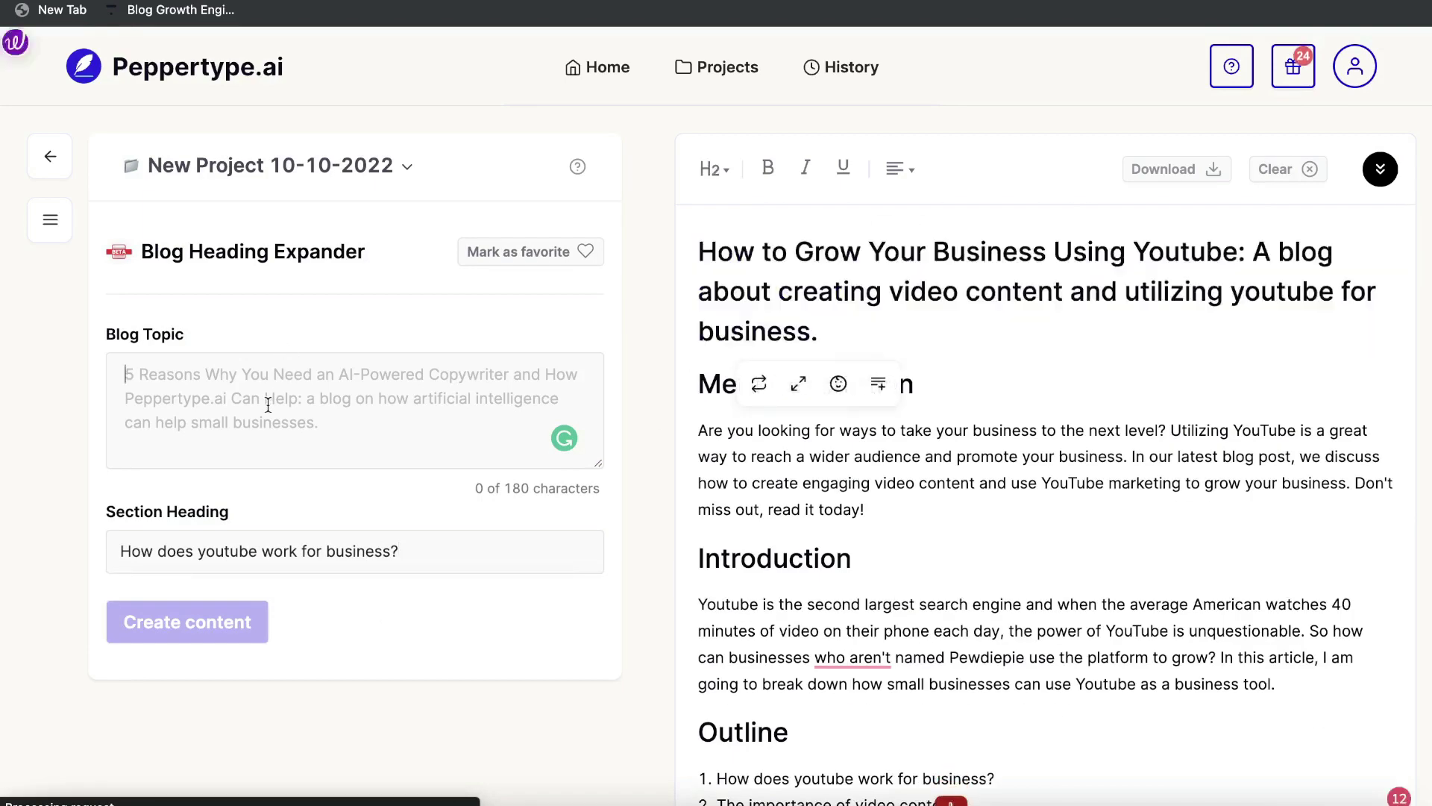
key("super+v")
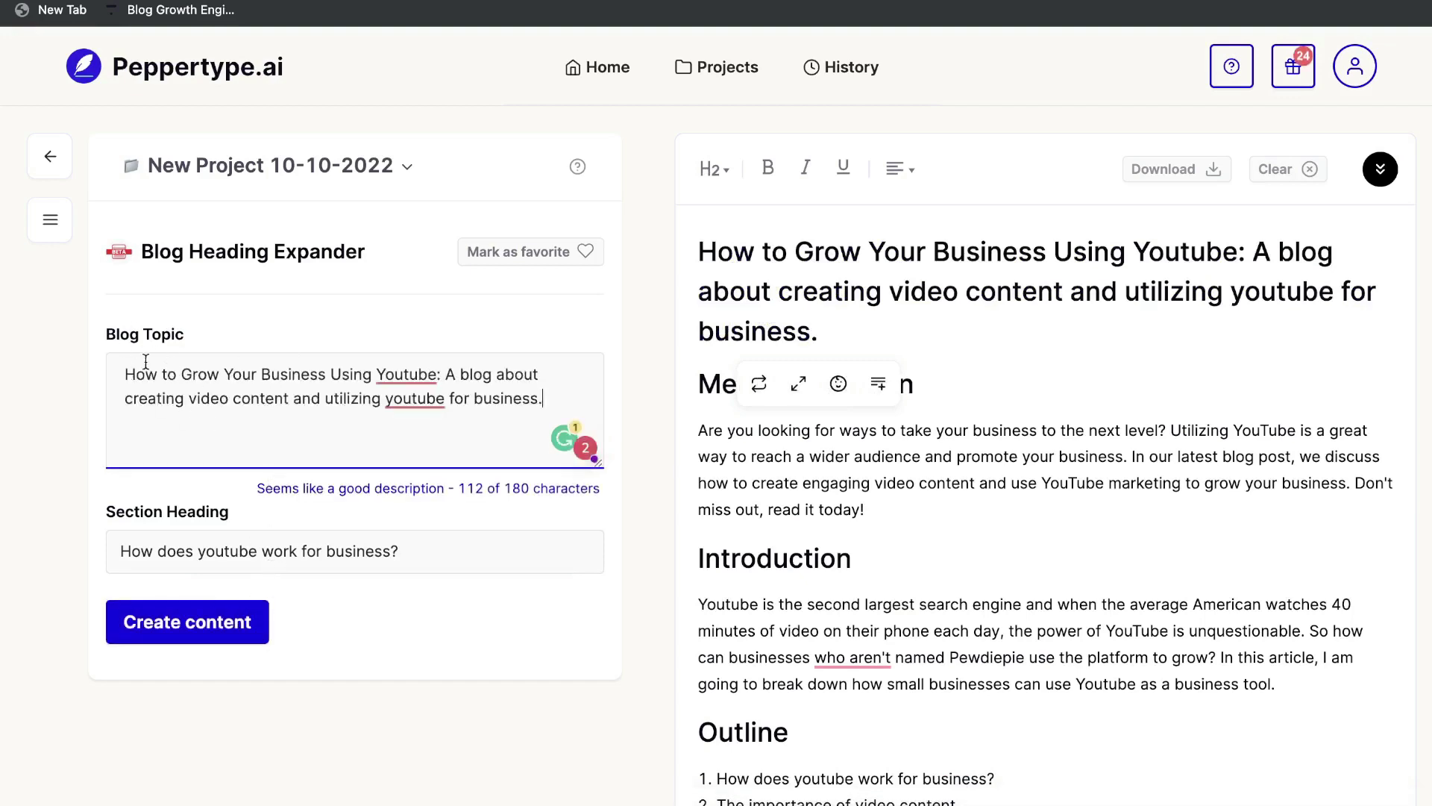
left_click(246, 632)
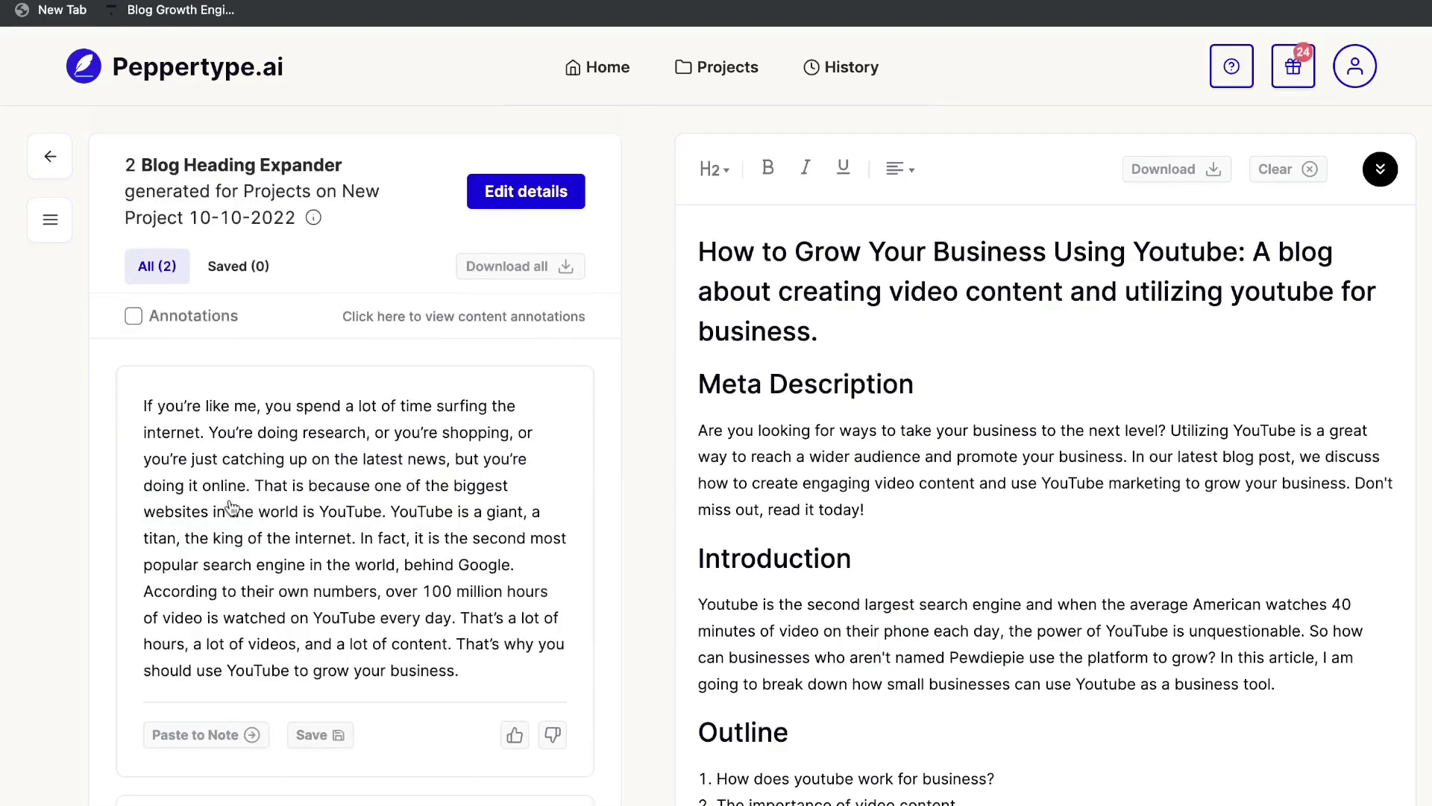
- Read through both paragraphs generated by the Blog Heading Expander
scroll(246, 478, "down", 1)
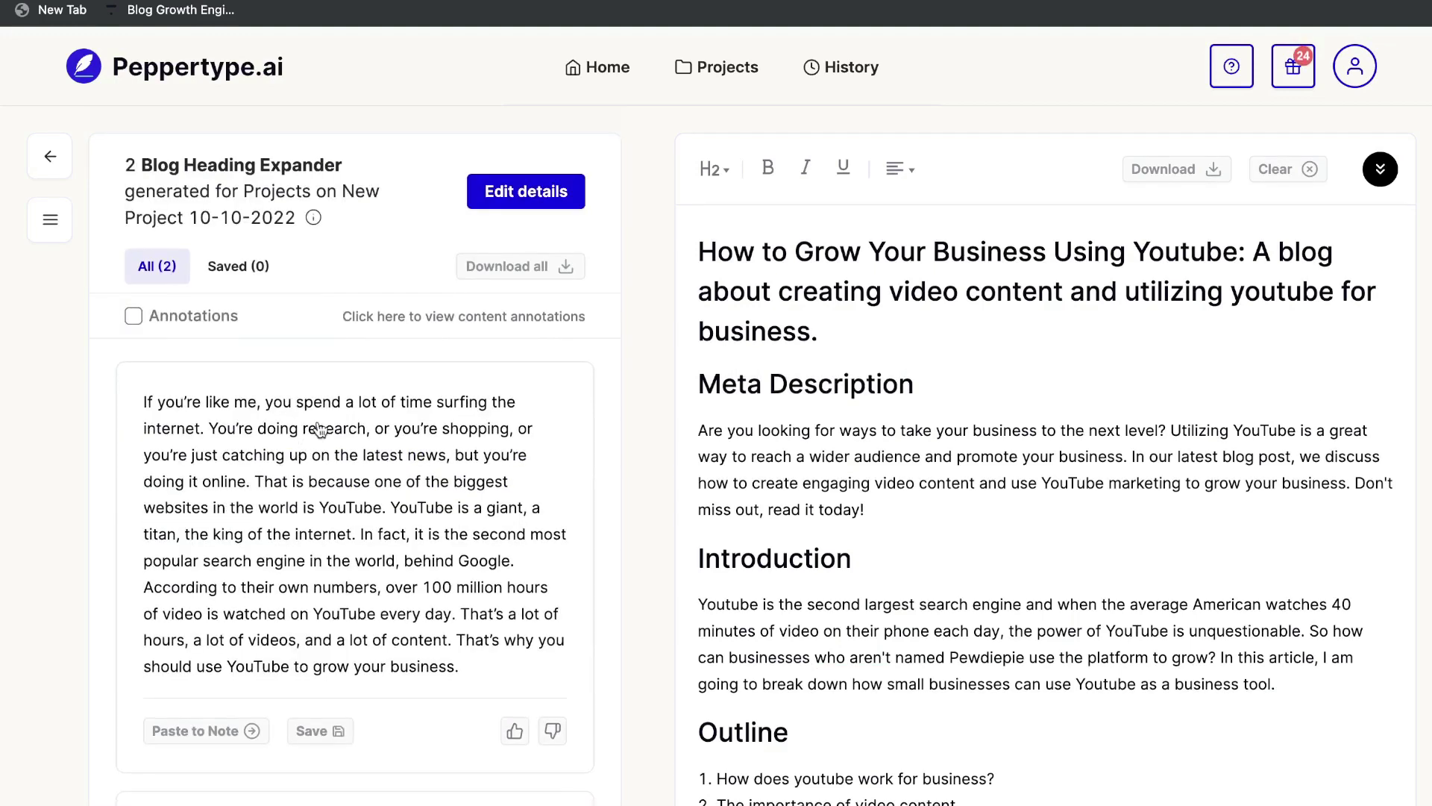
scroll(337, 494, "down", 1)
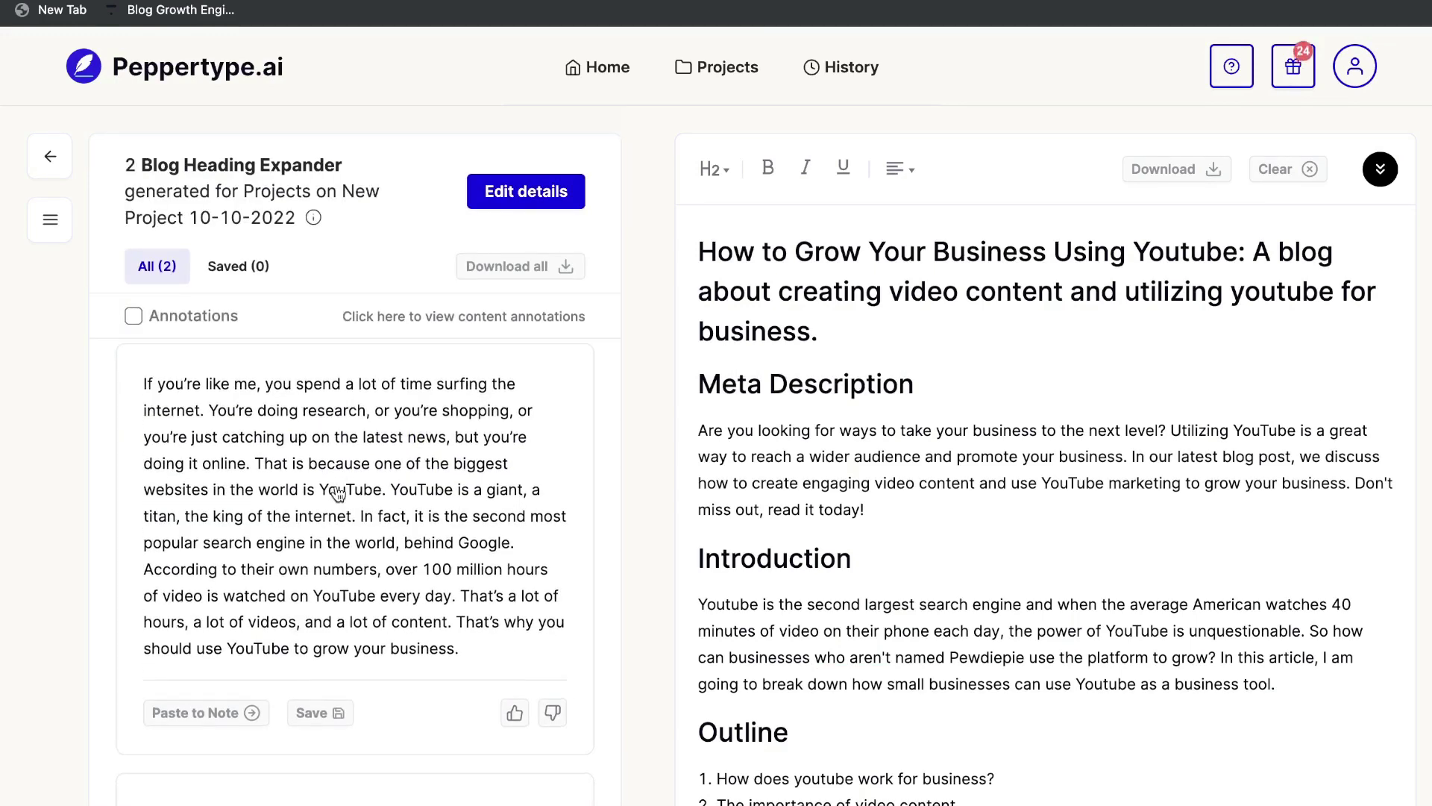
scroll(337, 494, "down", 1)
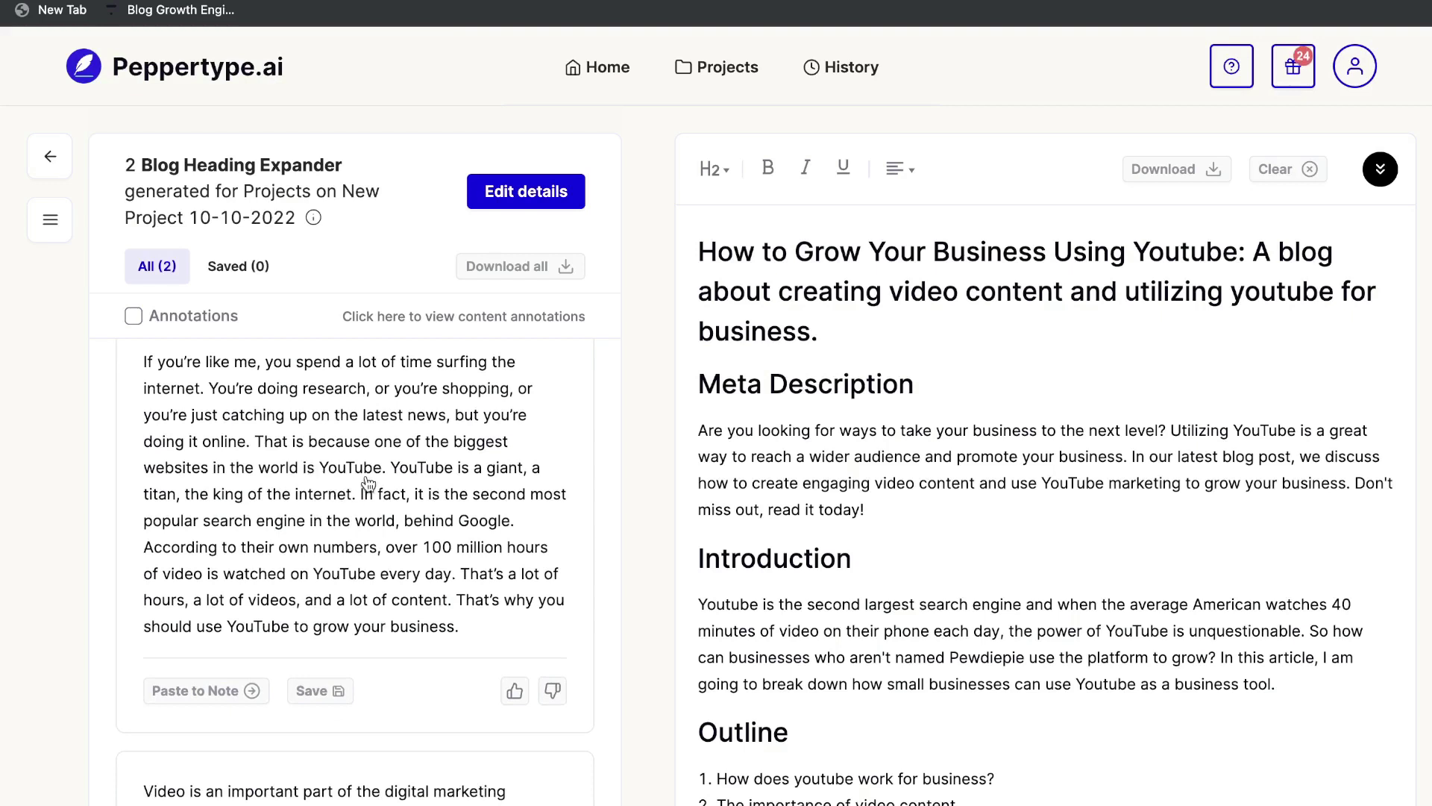
scroll(381, 488, "down", 1)
scroll(377, 498, "down", 1)
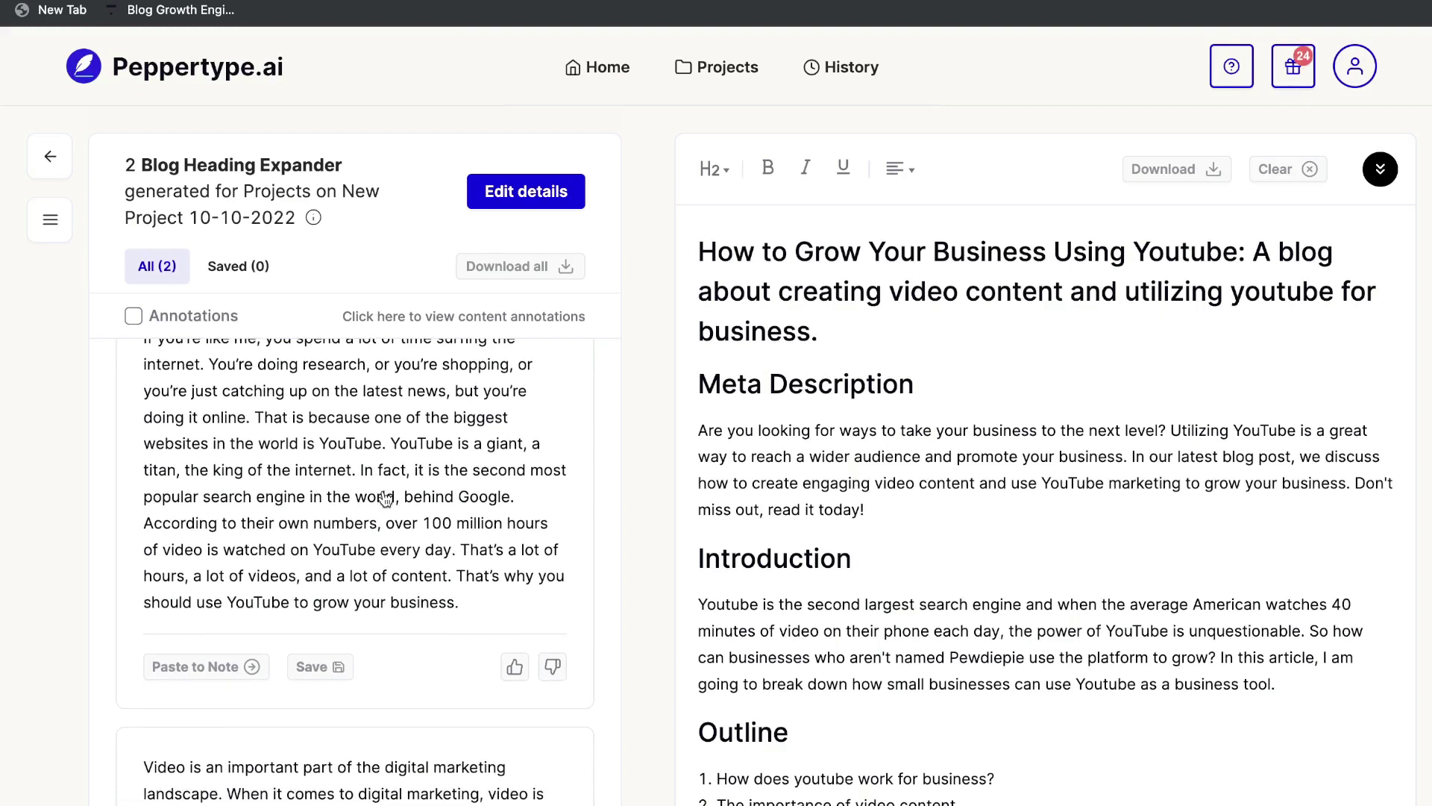
scroll(406, 477, "down", 1)
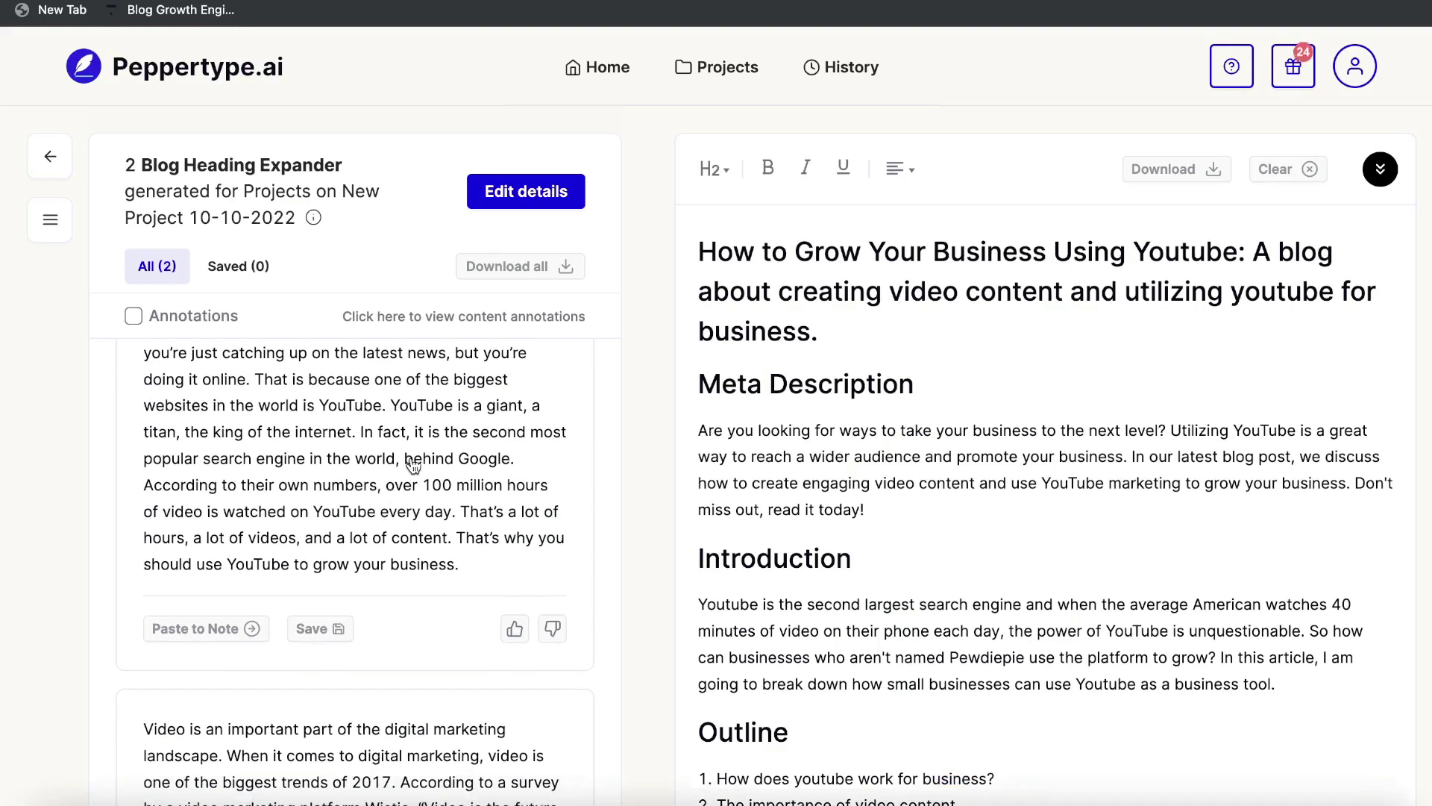
scroll(420, 522, "down", 1)
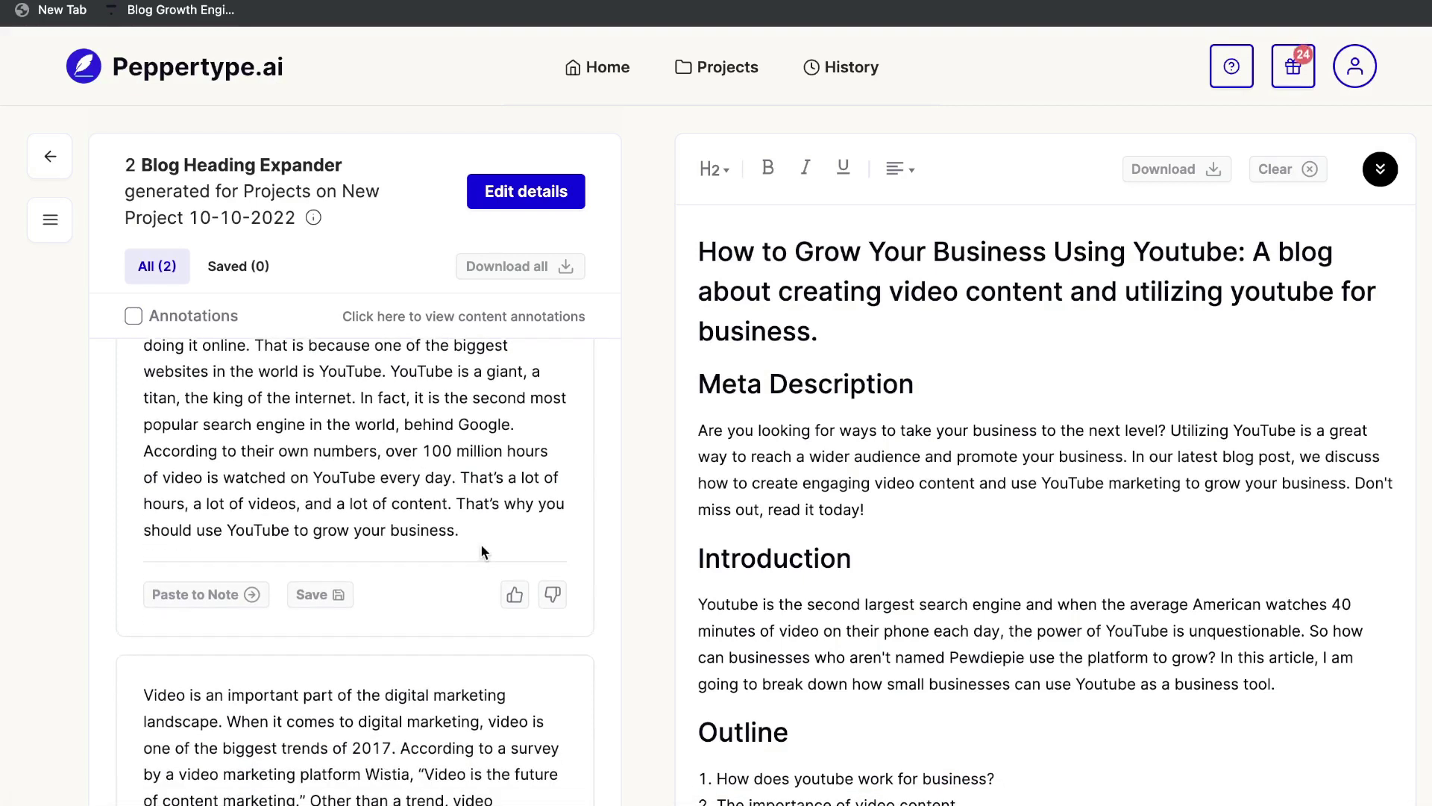
scroll(358, 500, "up", 2)
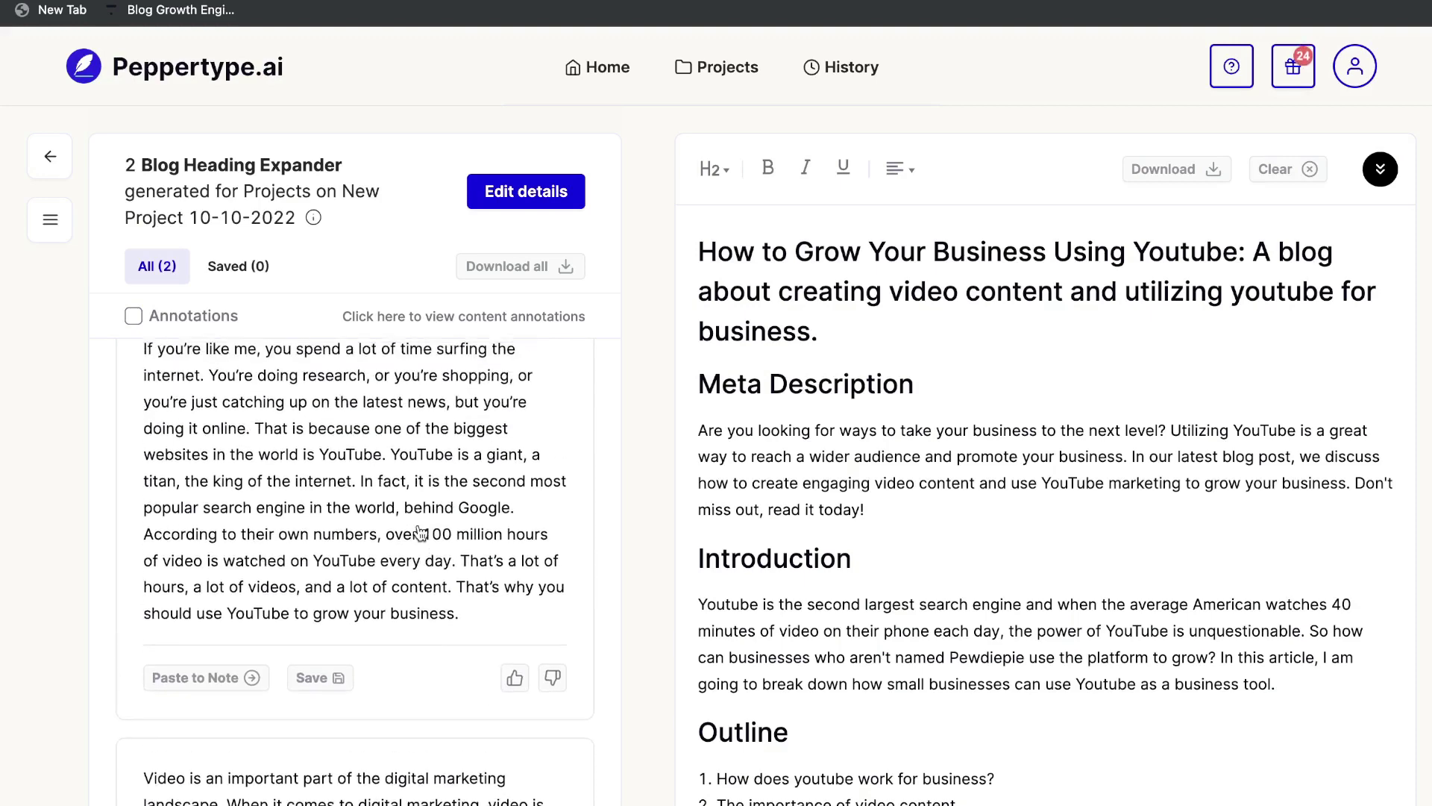
scroll(359, 500, "up", 4)
scroll(390, 418, "down", 14)
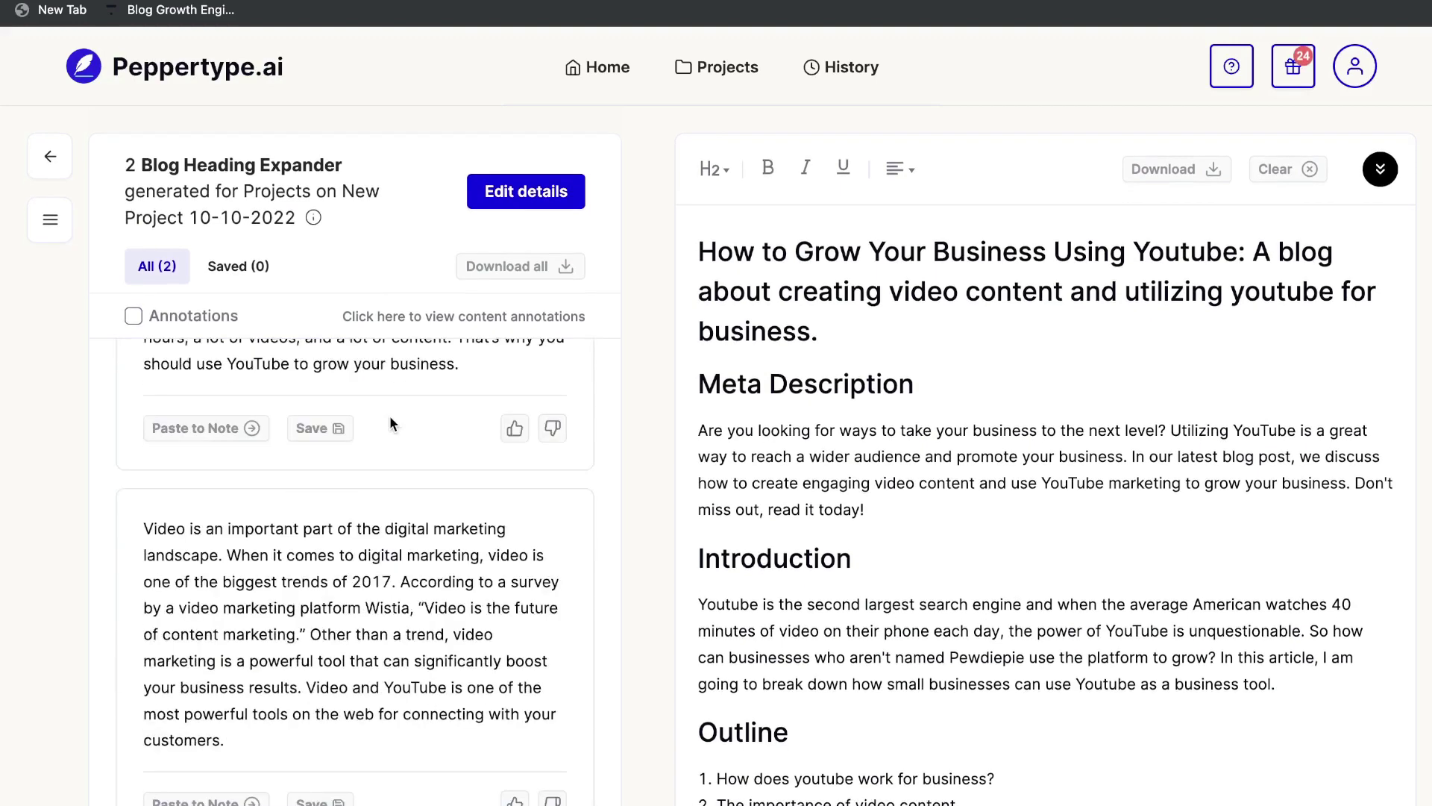
scroll(395, 522, "up", 12)
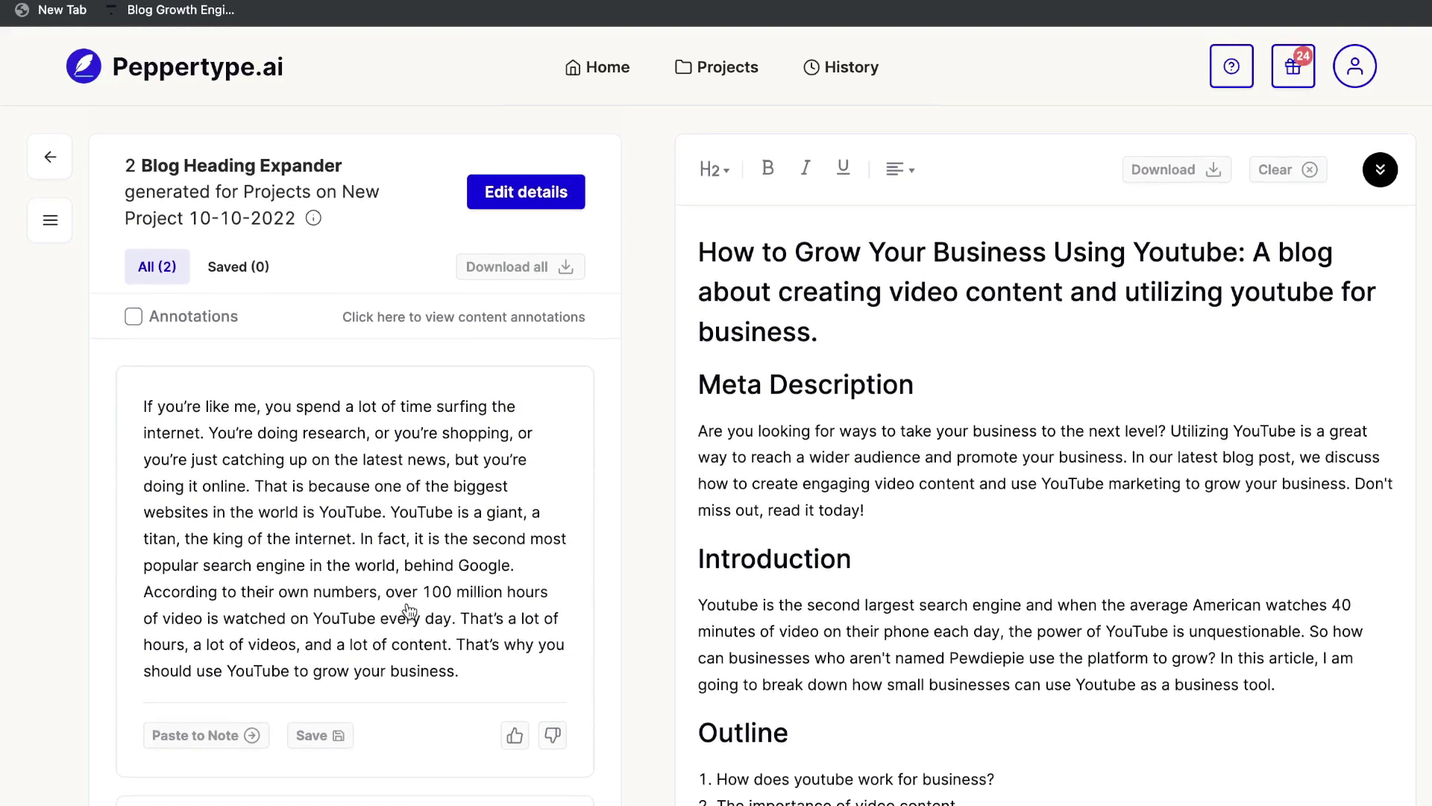
scroll(399, 597, "down", 10)
scroll(389, 579, "down", 6)
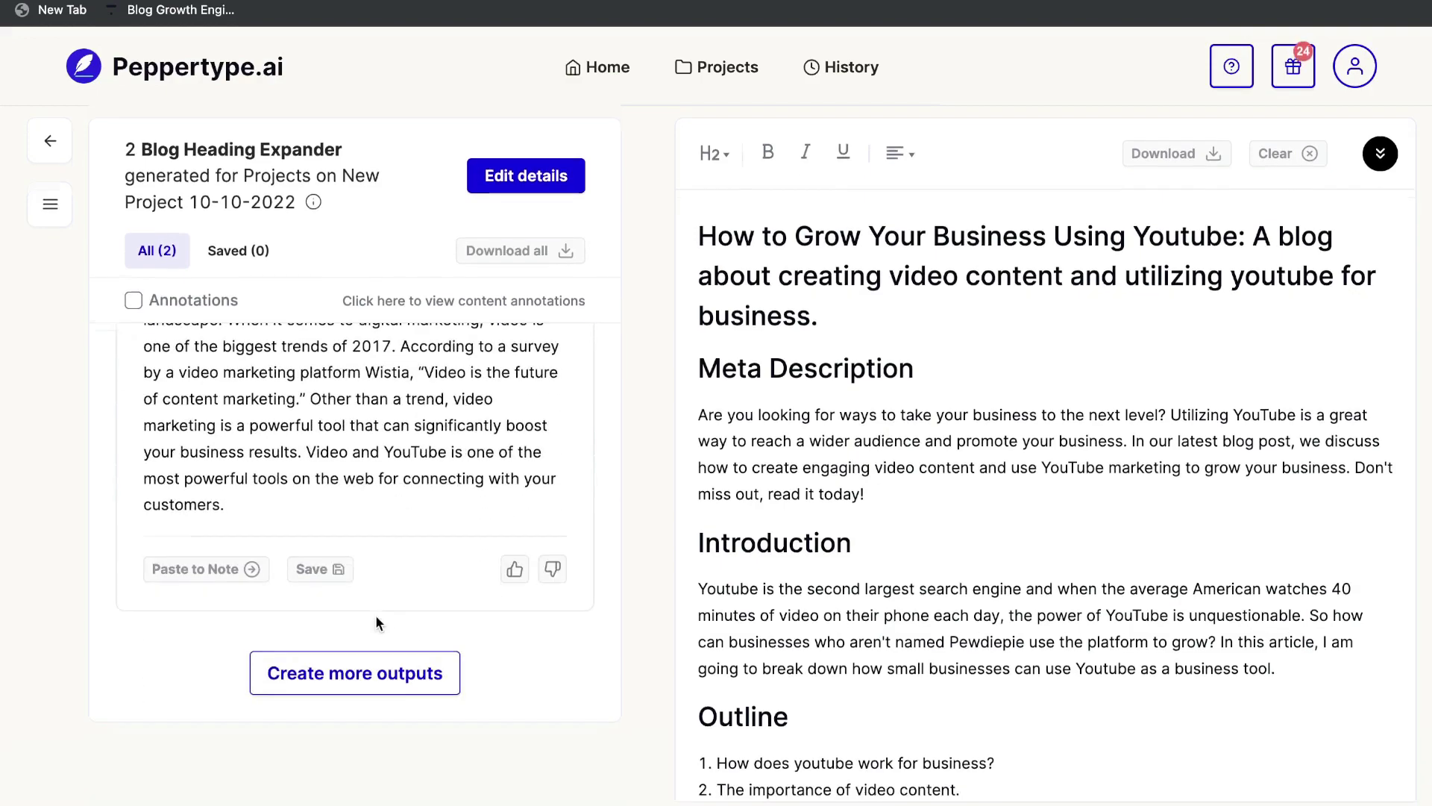
scroll(374, 615, "up", 15)
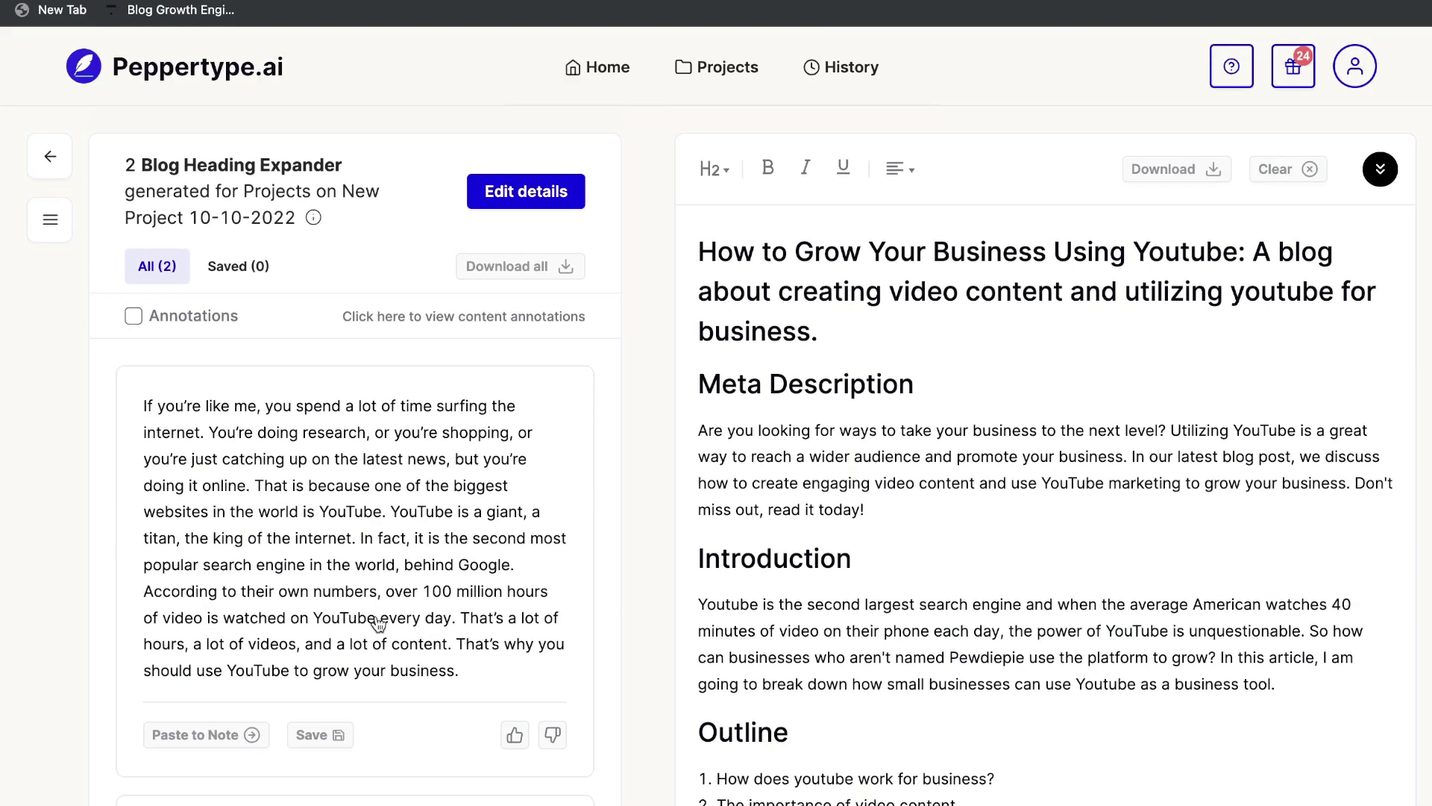
- Paste the generated paragraph starting "If you're like me" under the note's Main Content heading, without a blank line above it
scroll(909, 579, "down", 6)
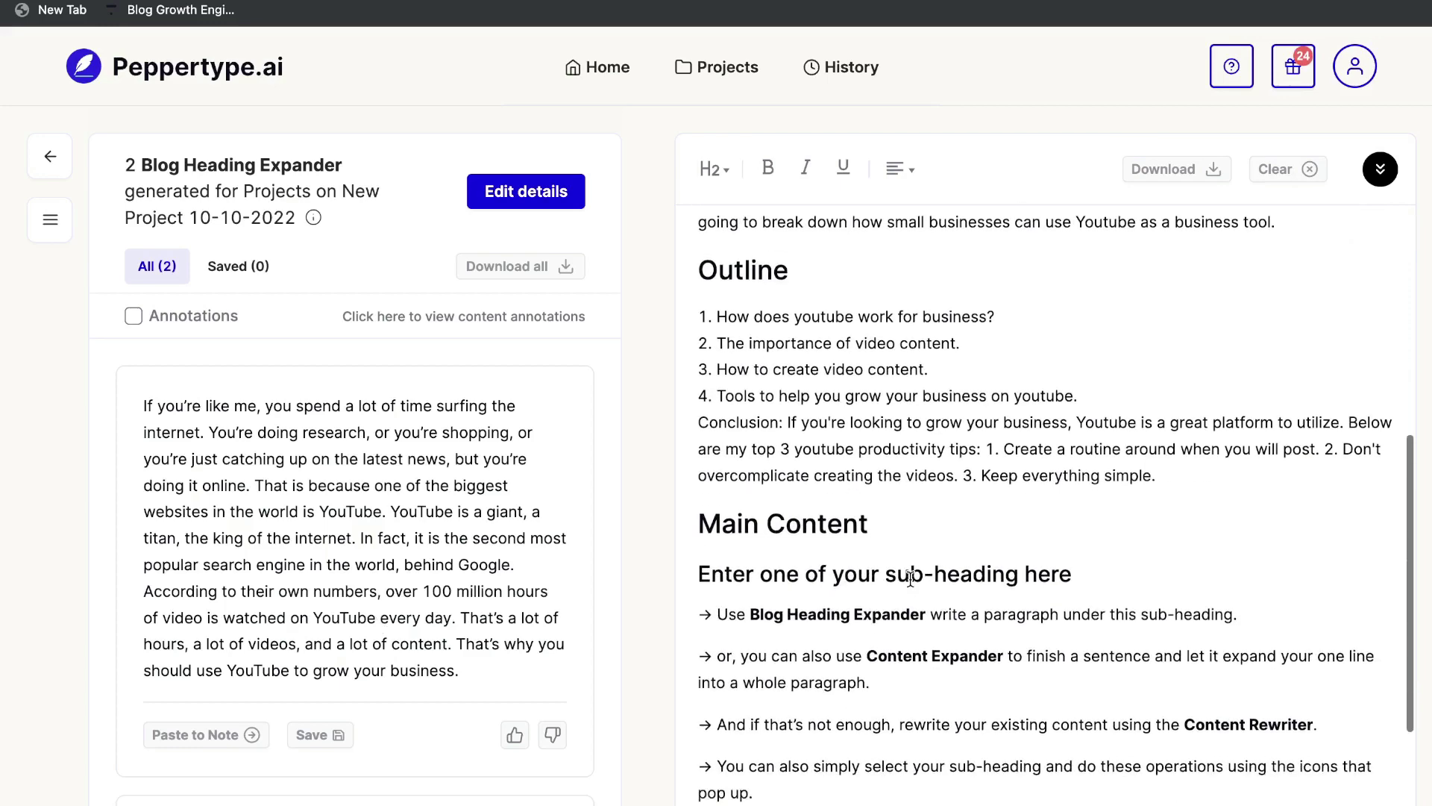
scroll(1055, 556, "down", 1)
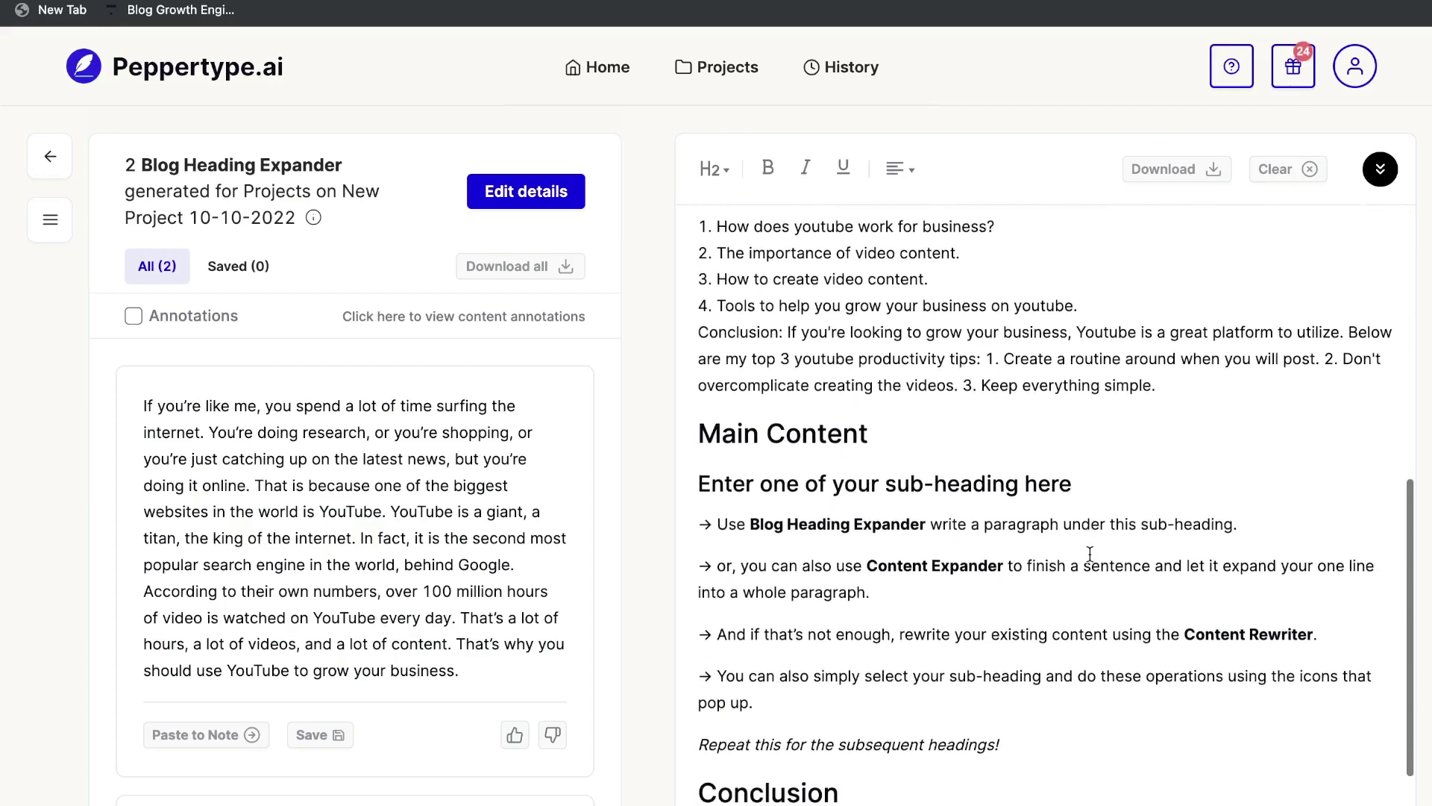
left_click(911, 428)
key("Return")
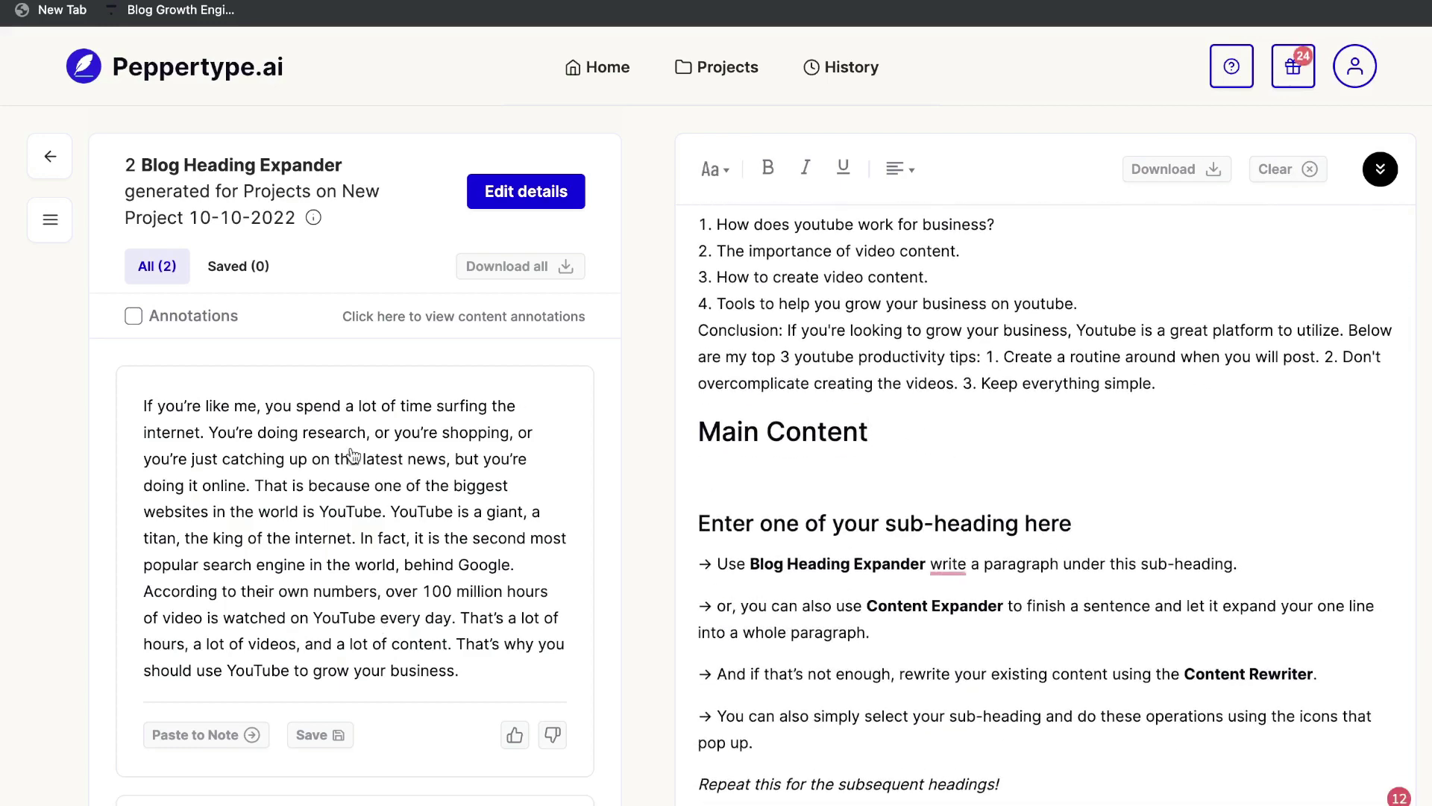
left_click(224, 735)
scroll(742, 481, "down", 1)
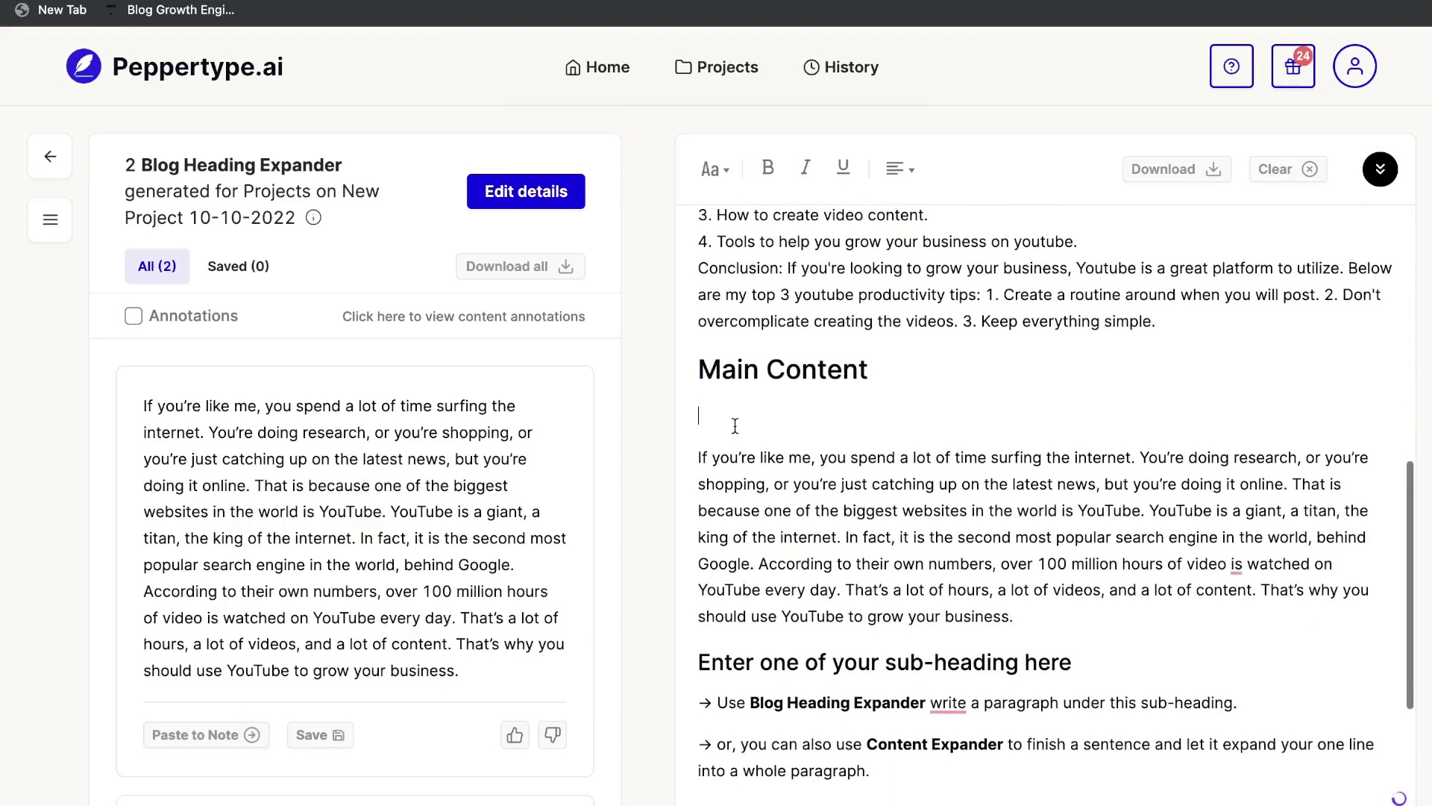
key("BackSpace")
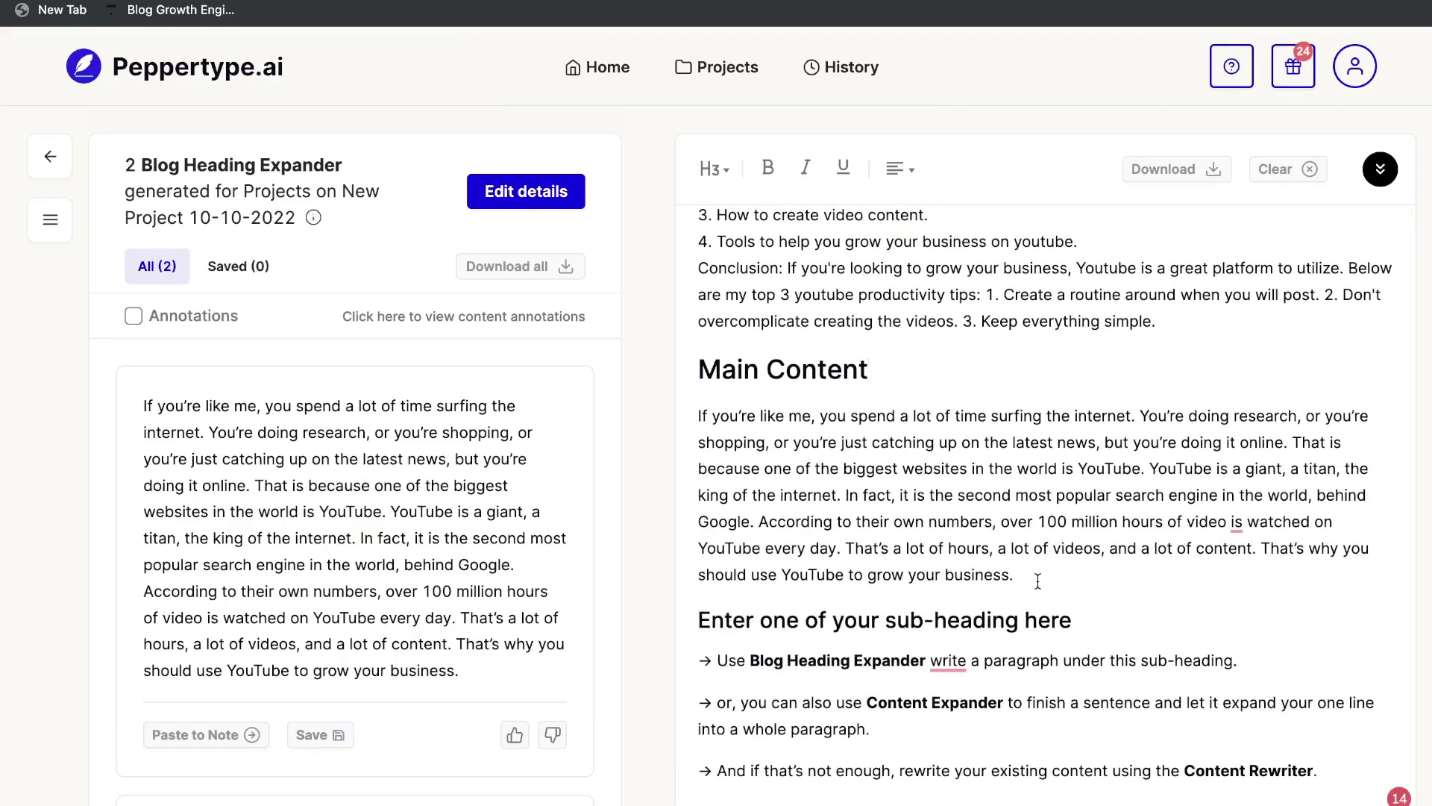
- Paste the generated paragraph starting "Video is an important part" below the first and add the sub-heading "How does youtube work for business?" above both
key("Return")
scroll(275, 639, "down", 5)
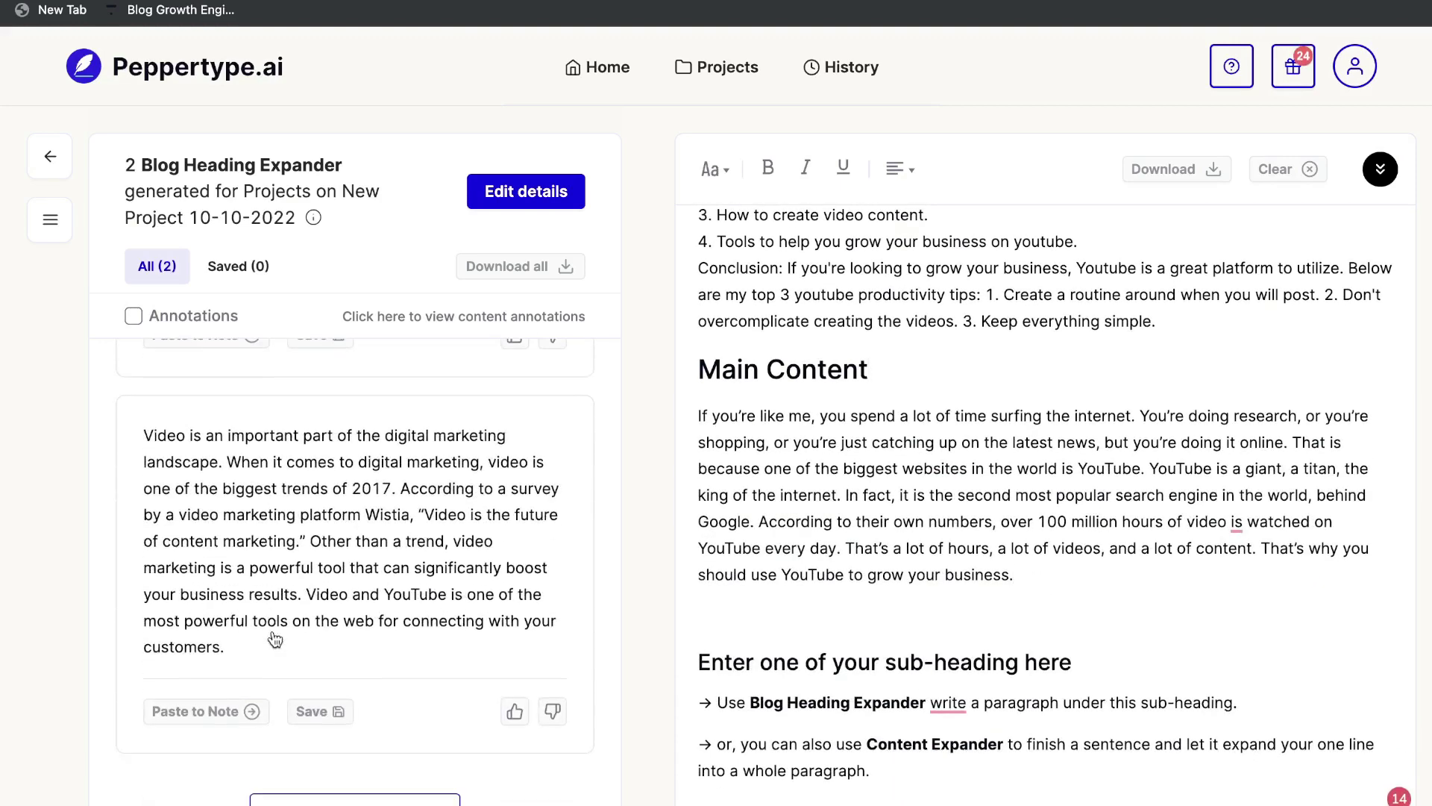
left_click(208, 713)
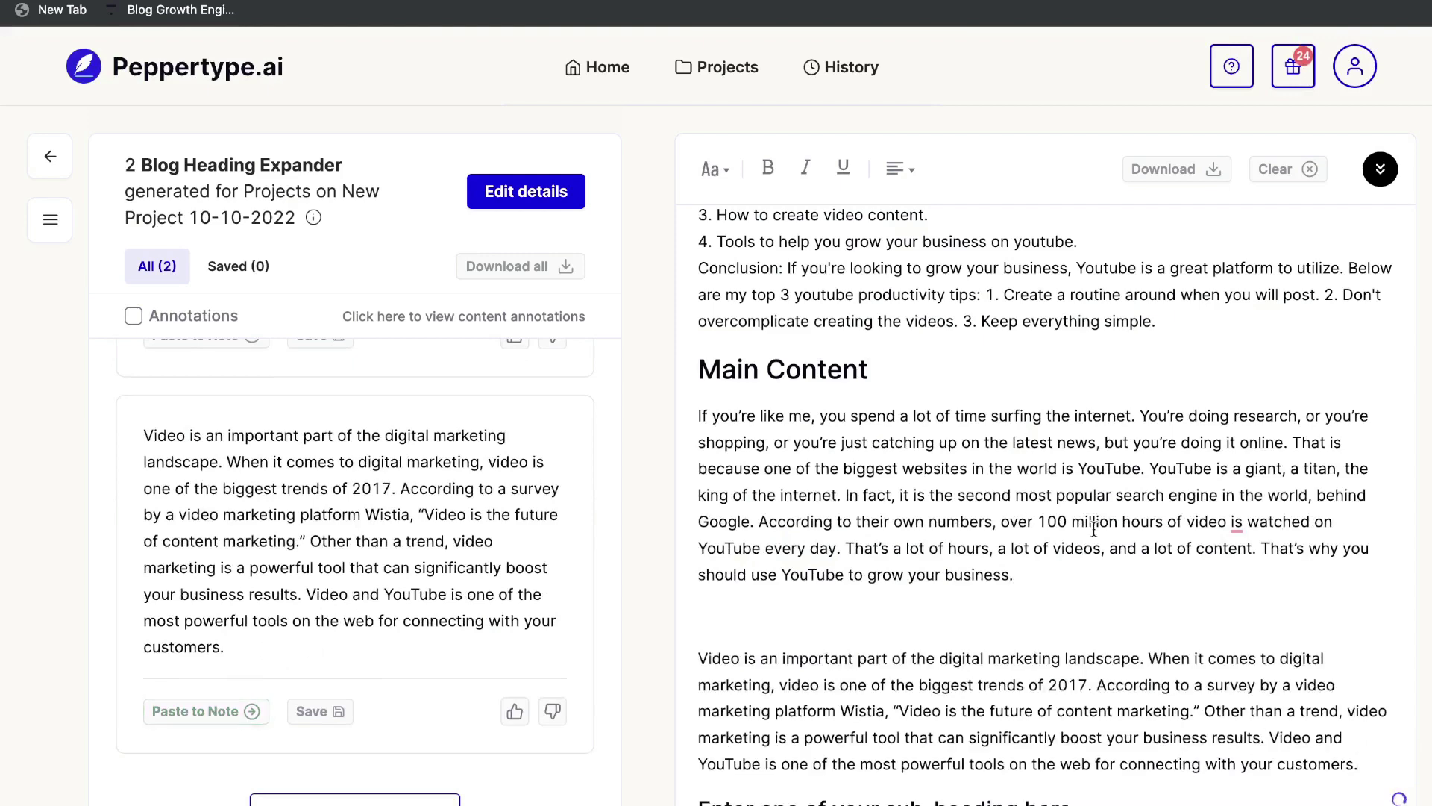
scroll(1065, 596, "down", 4)
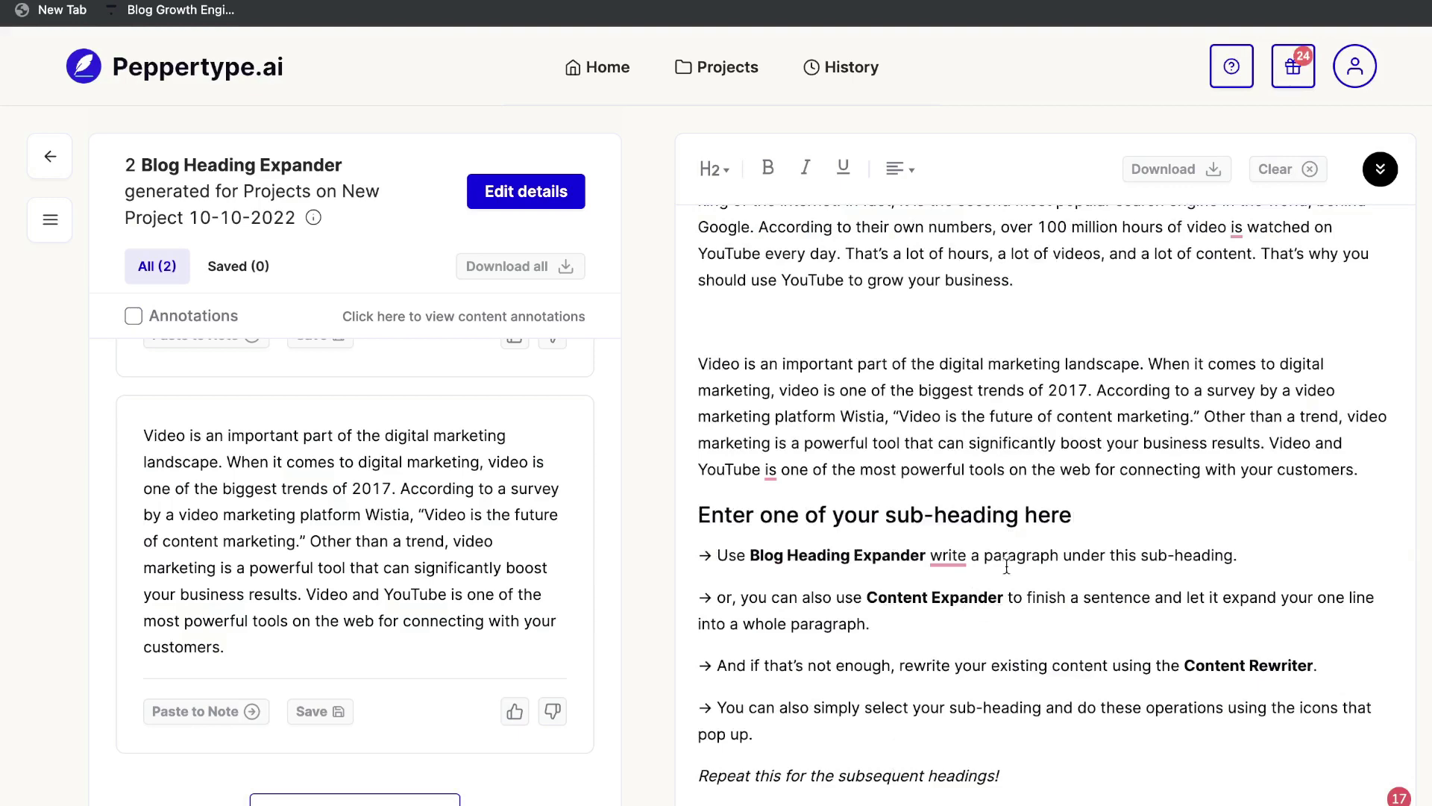
scroll(983, 460, "up", 1)
scroll(984, 460, "up", 2)
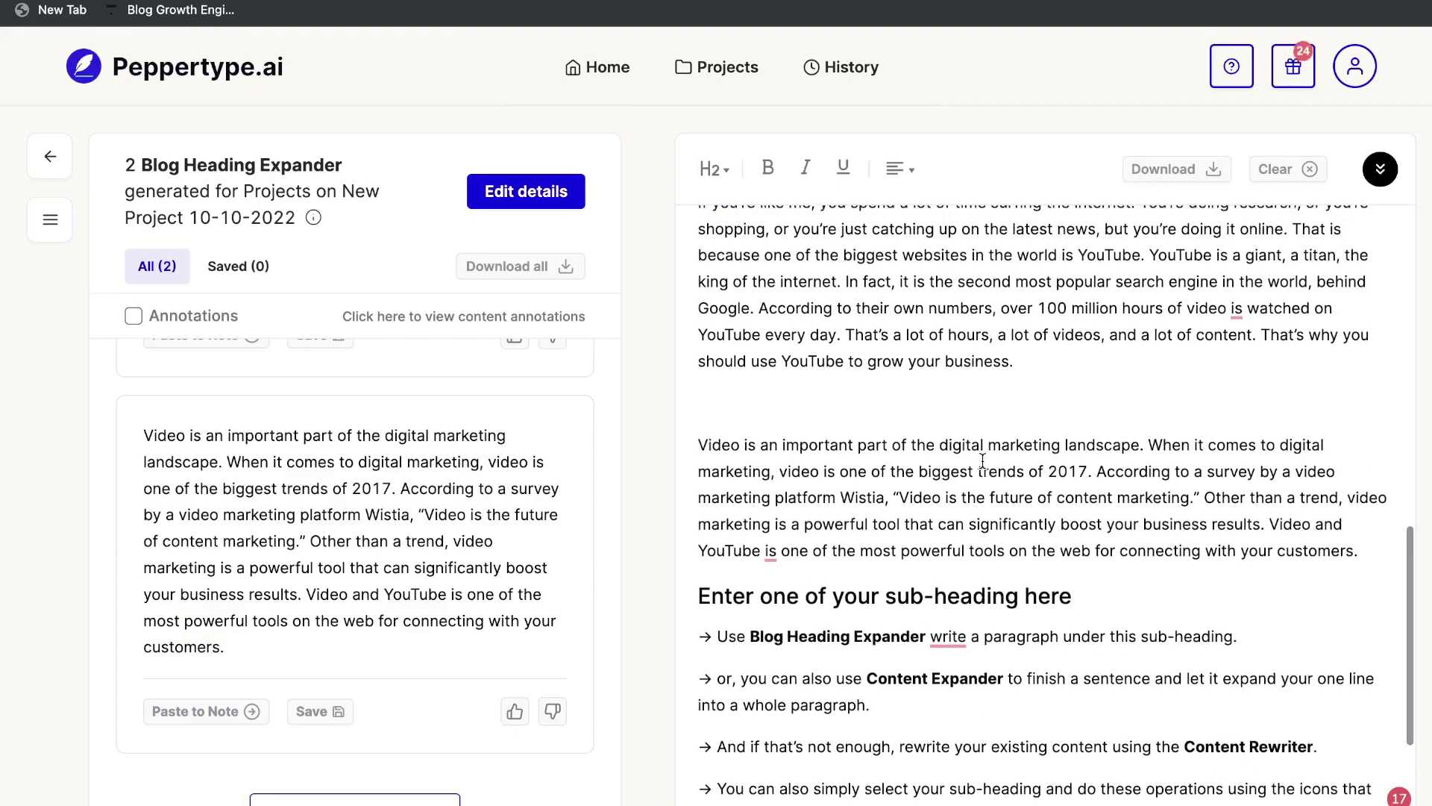
scroll(942, 461, "up", 3)
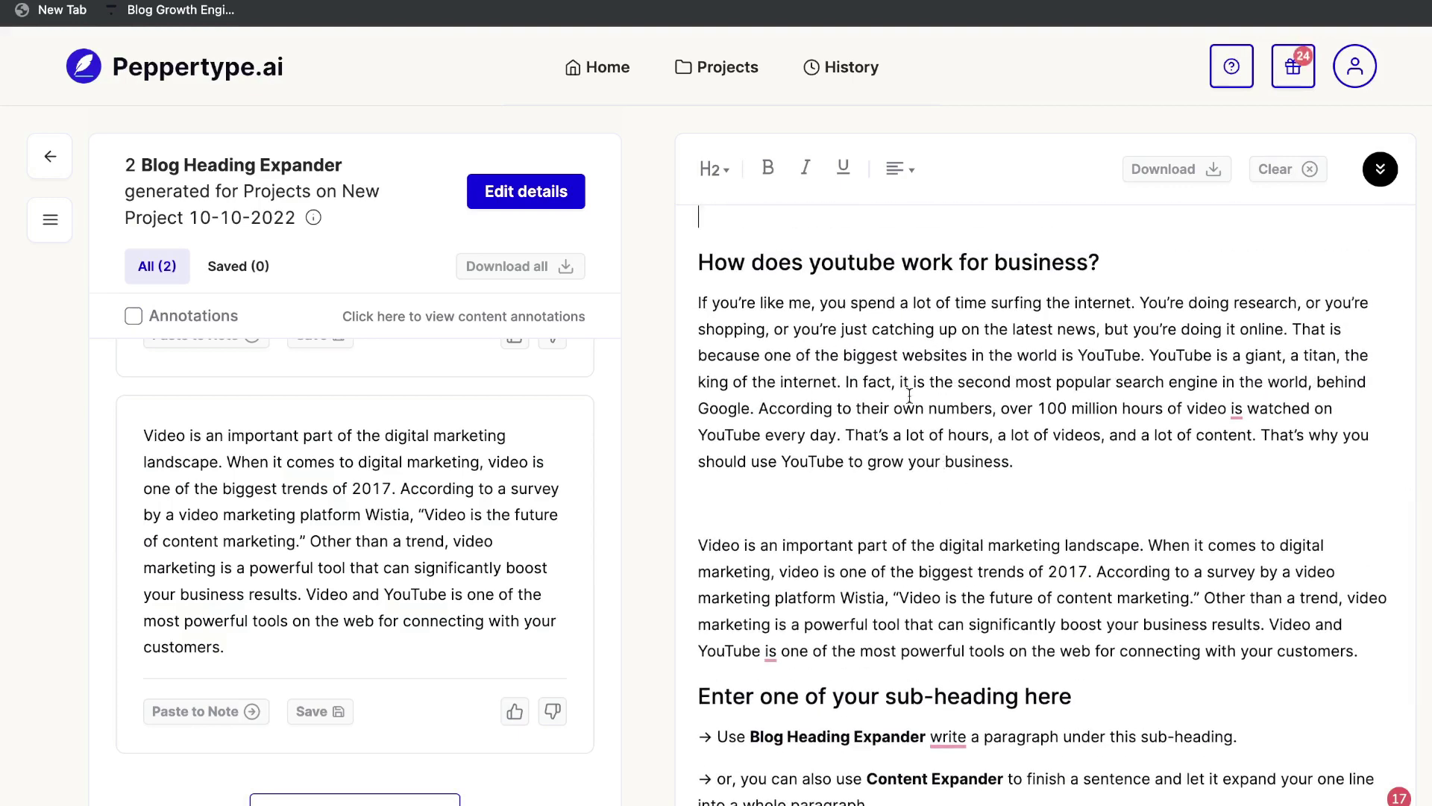
- Copy the first paragraph's closing sentences, starting "That's a lot of hours", into the Content Expander and generate the expanded content
left_click_drag(847, 435, 1043, 485)
scroll(1042, 298, "down", 5)
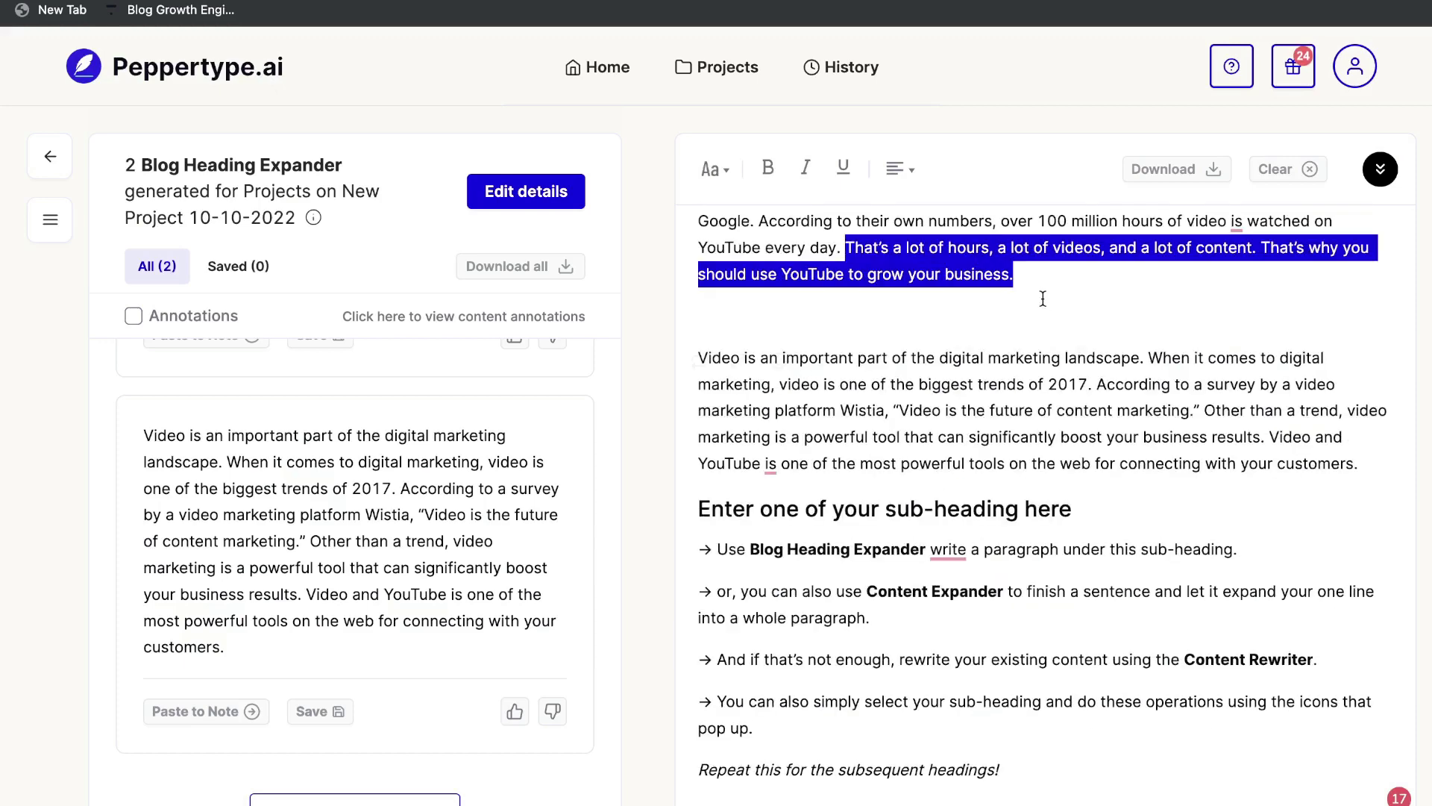
scroll(1042, 298, "down", 3)
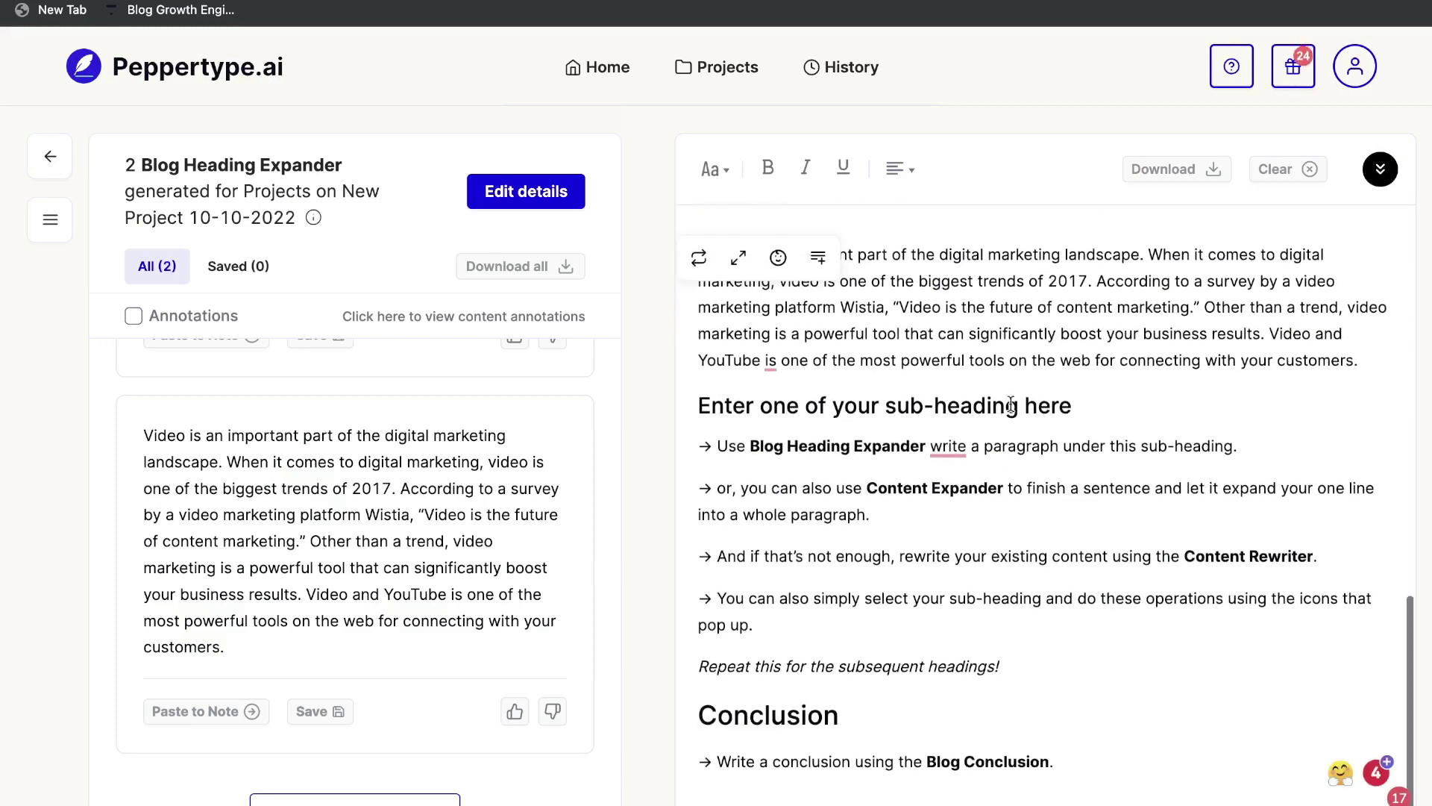
left_click(924, 492)
left_click(294, 375)
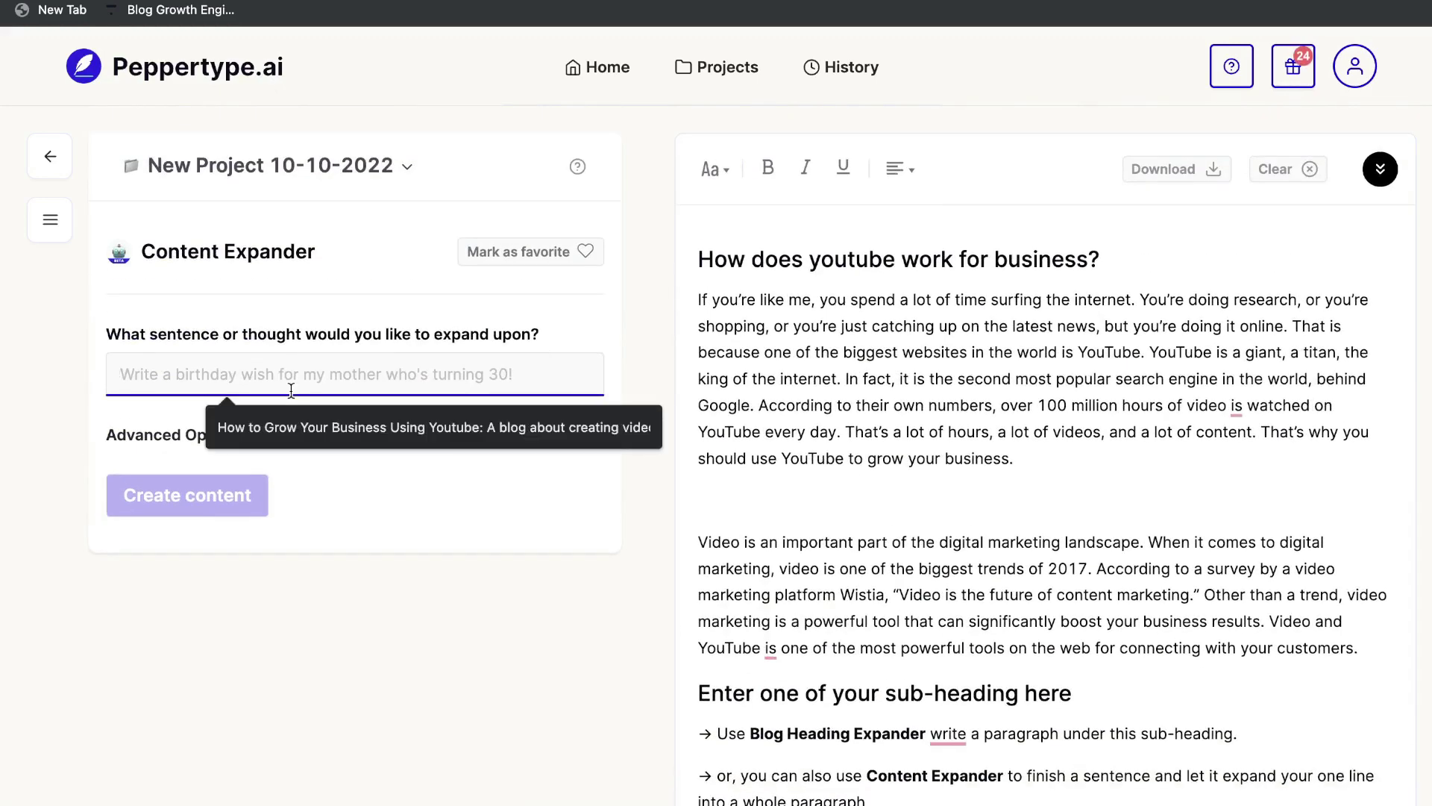
key("ctrl+v")
left_click(193, 483)
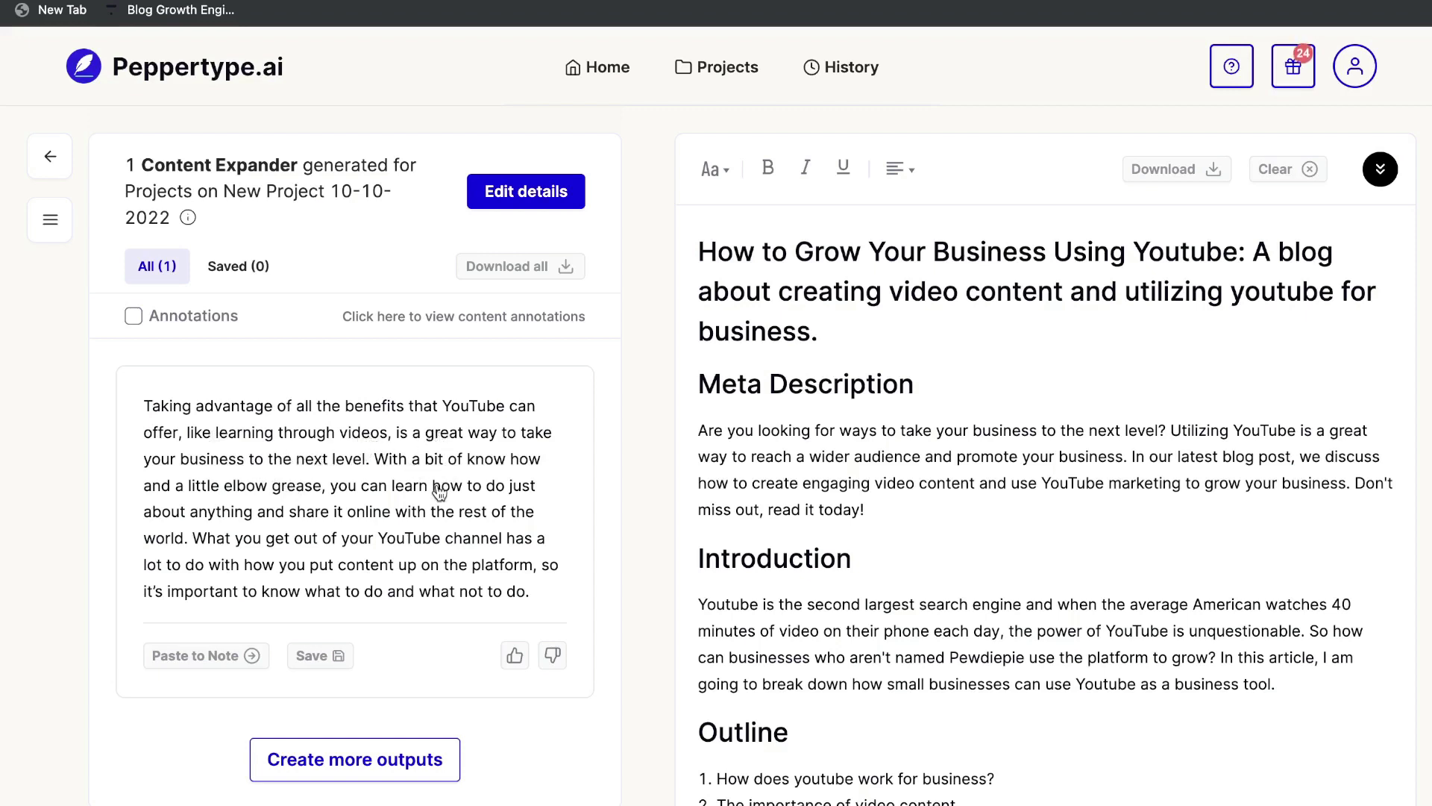
- Paste the expanded paragraph starting "Taking advantage of all the benefits" below the note's paragraph about video in digital marketing
scroll(388, 523, "down", 1)
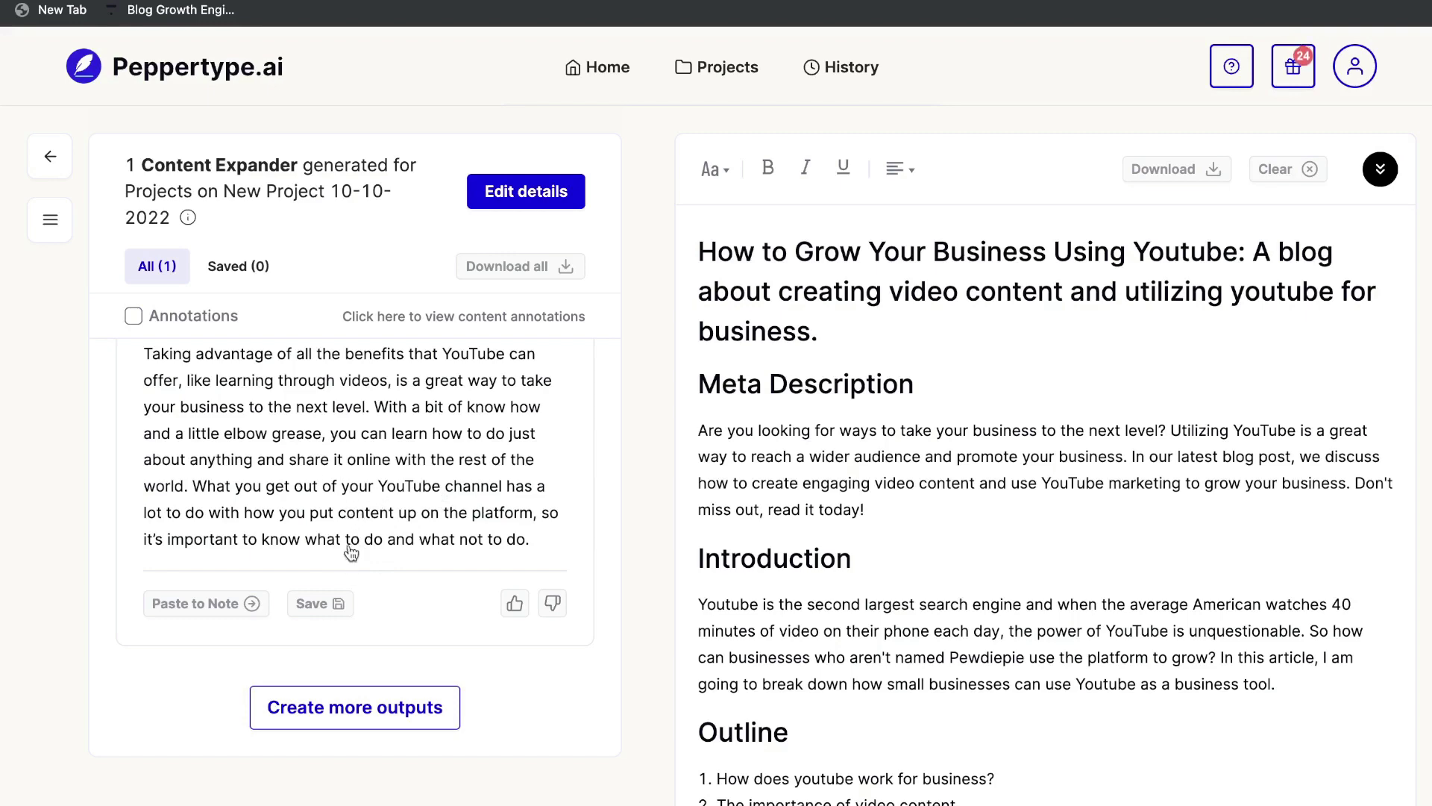
scroll(868, 538, "down", 4)
scroll(868, 539, "down", 7)
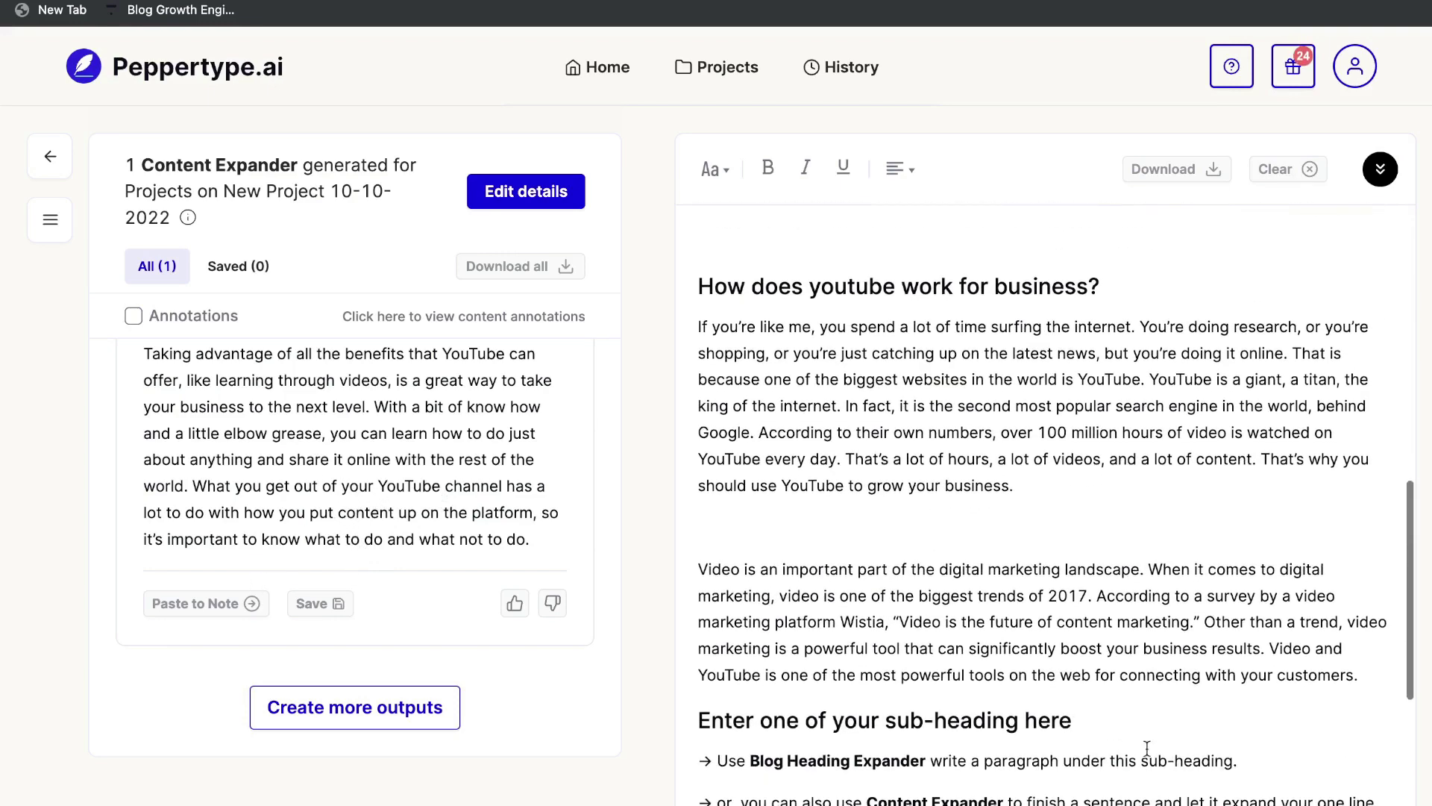
left_click(1366, 675)
key("Return")
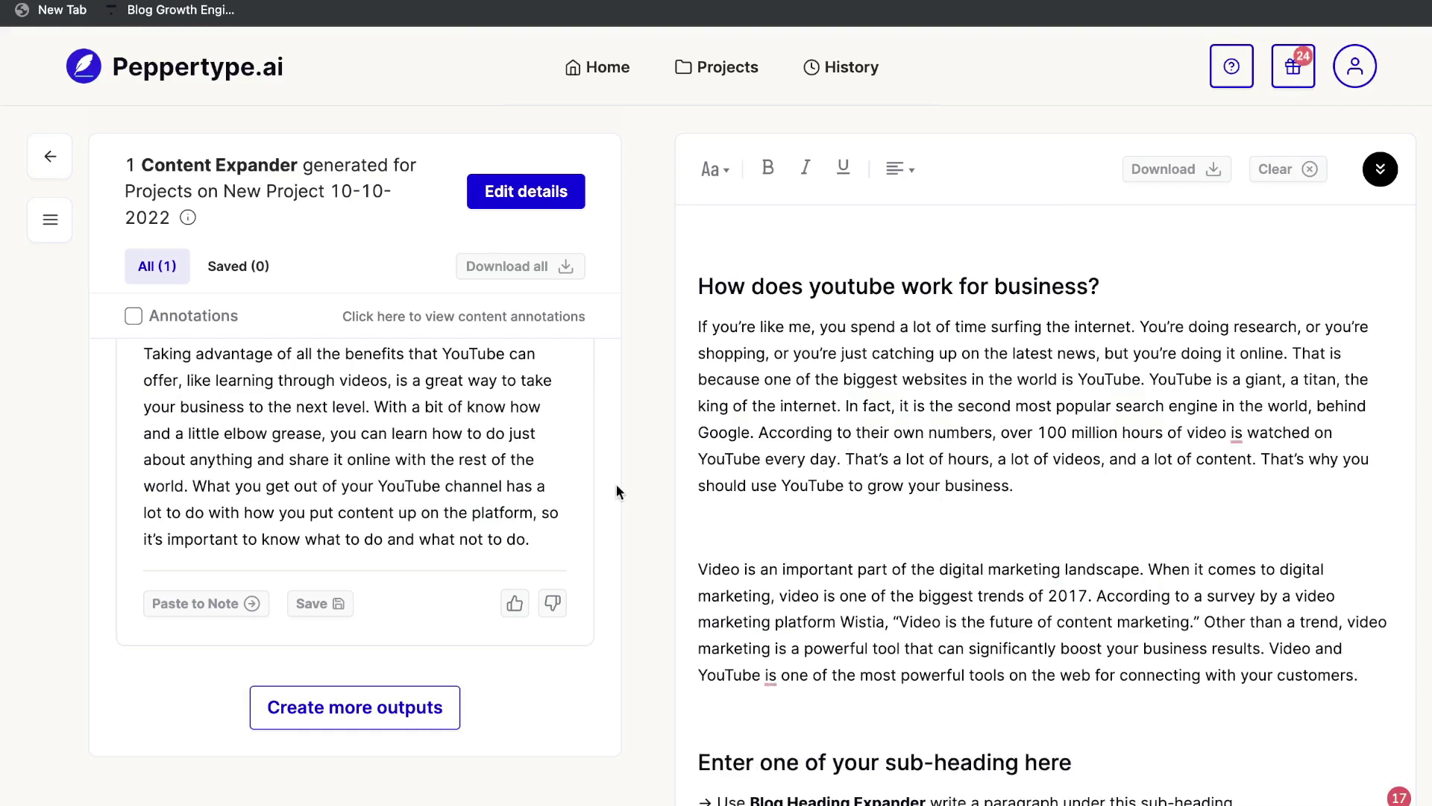
left_click(213, 603)
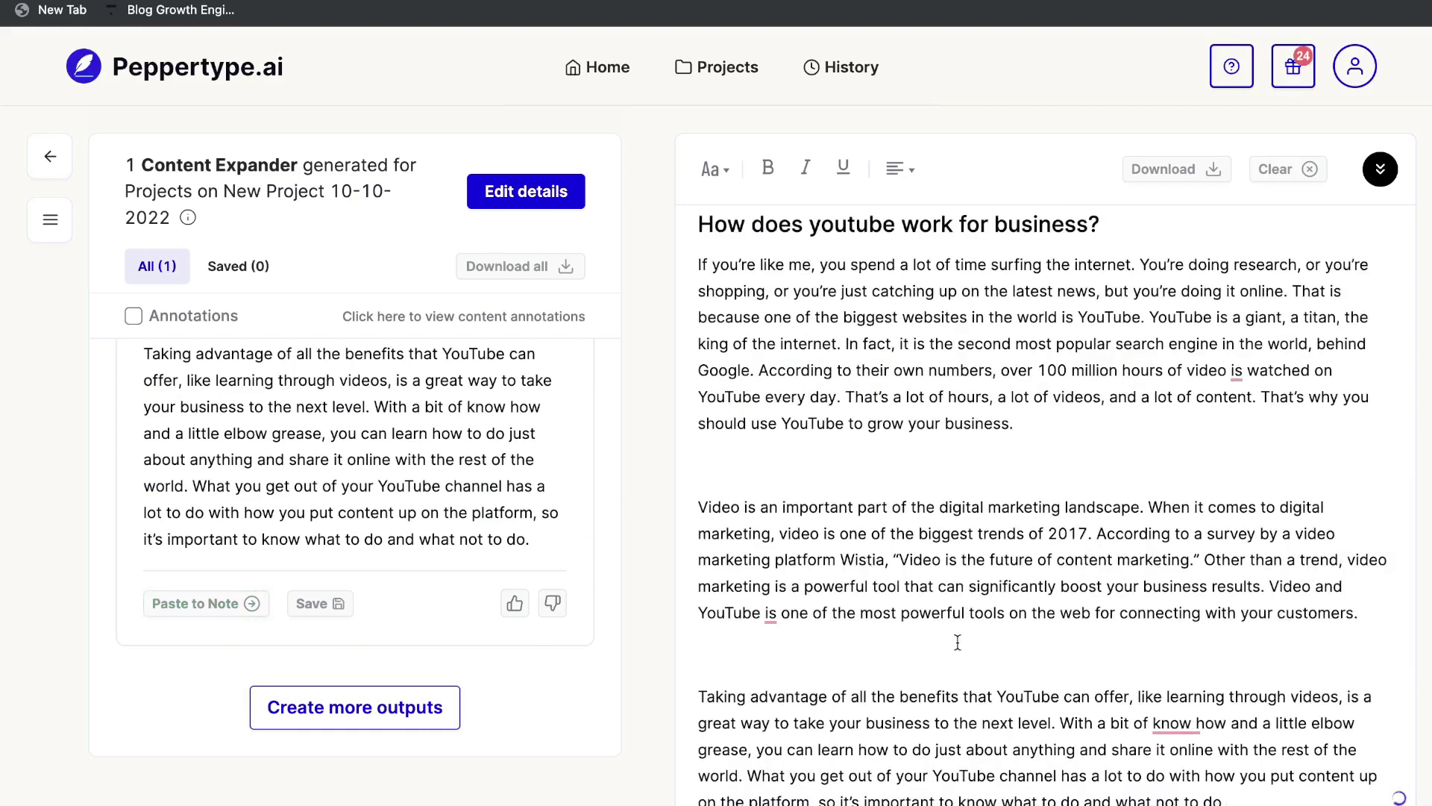
scroll(958, 642, "down", 2)
scroll(1128, 653, "down", 1)
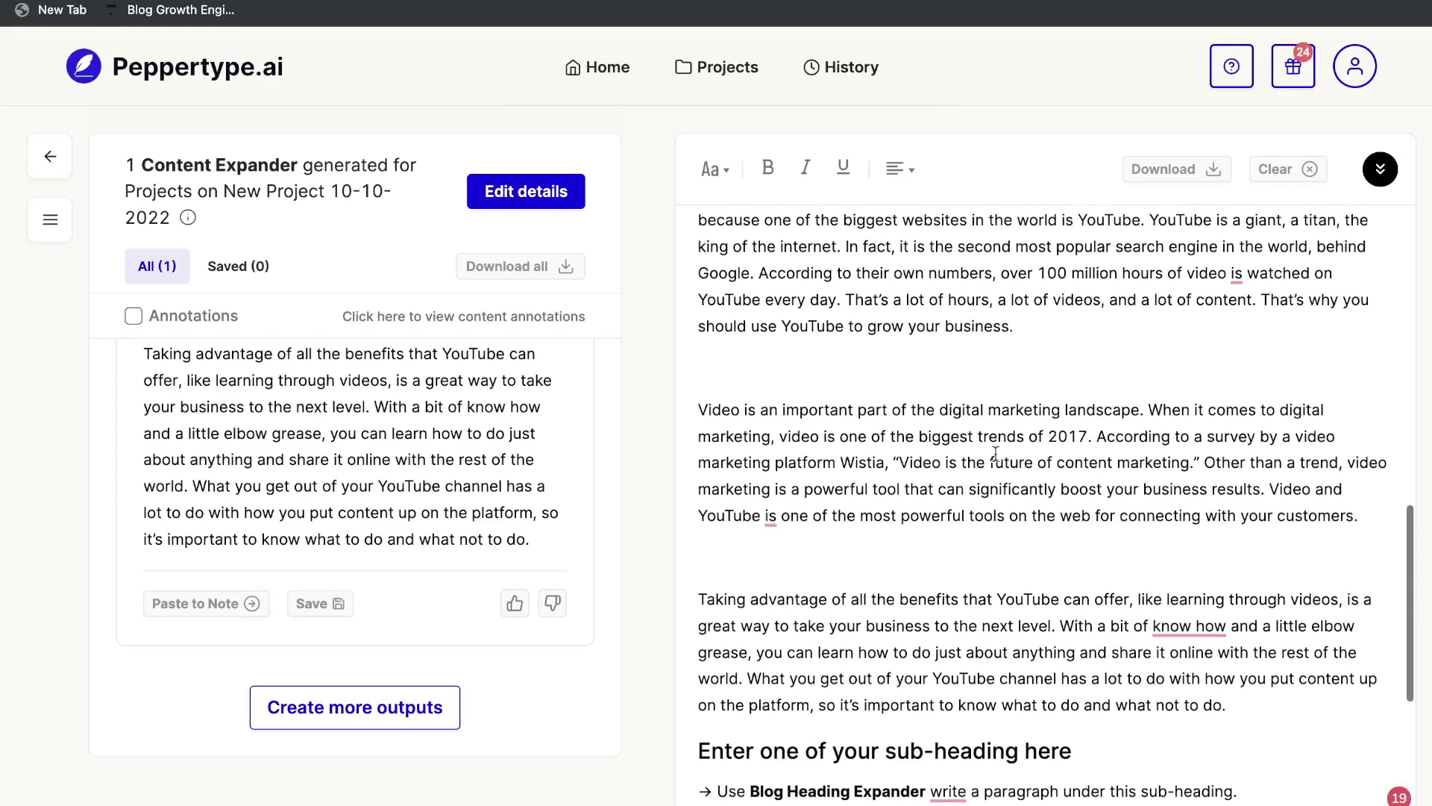
- View the Content Rewriter tool and highlight the note's paragraph starting "Taking advantage of all the benefits"
scroll(1031, 547, "down", 6)
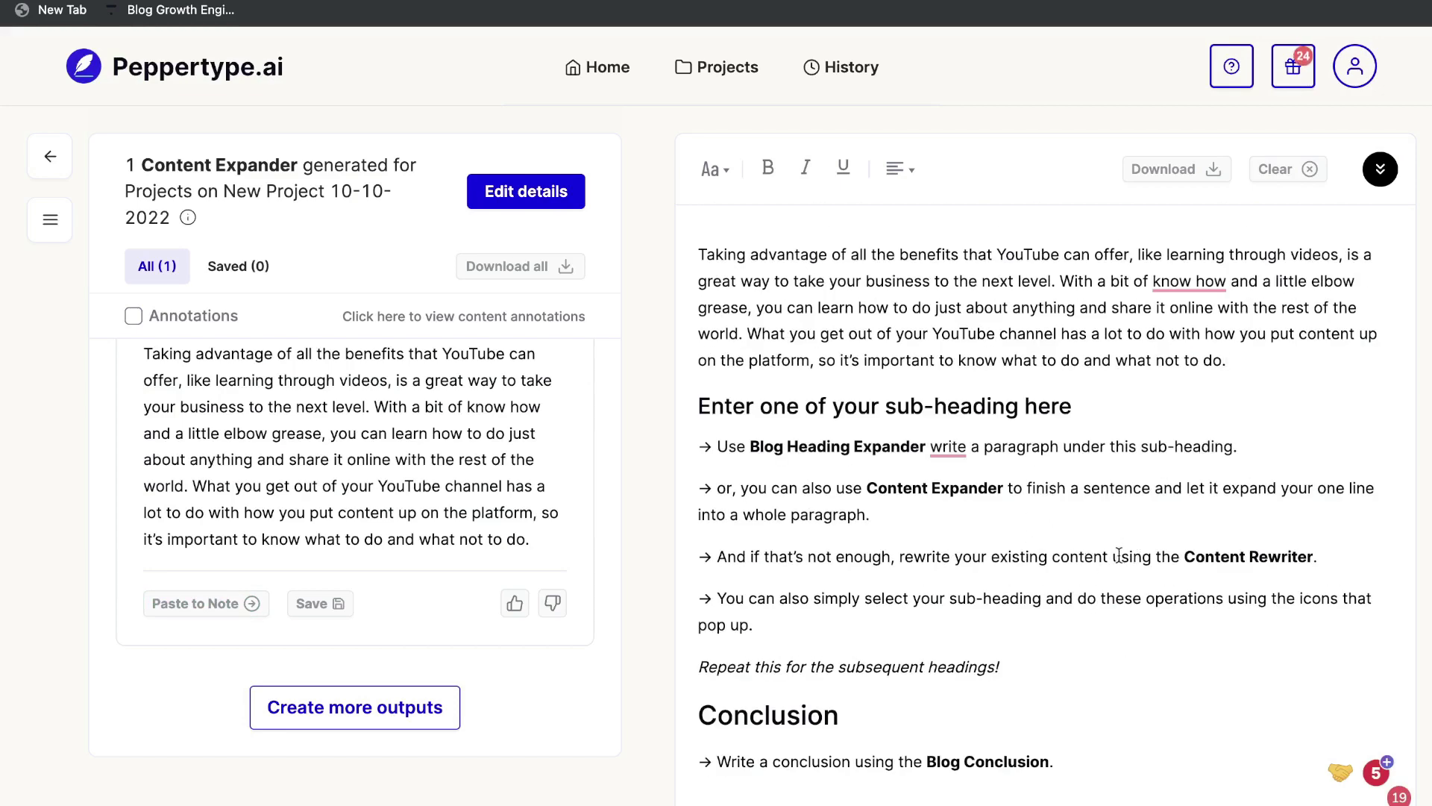
left_click(1231, 557)
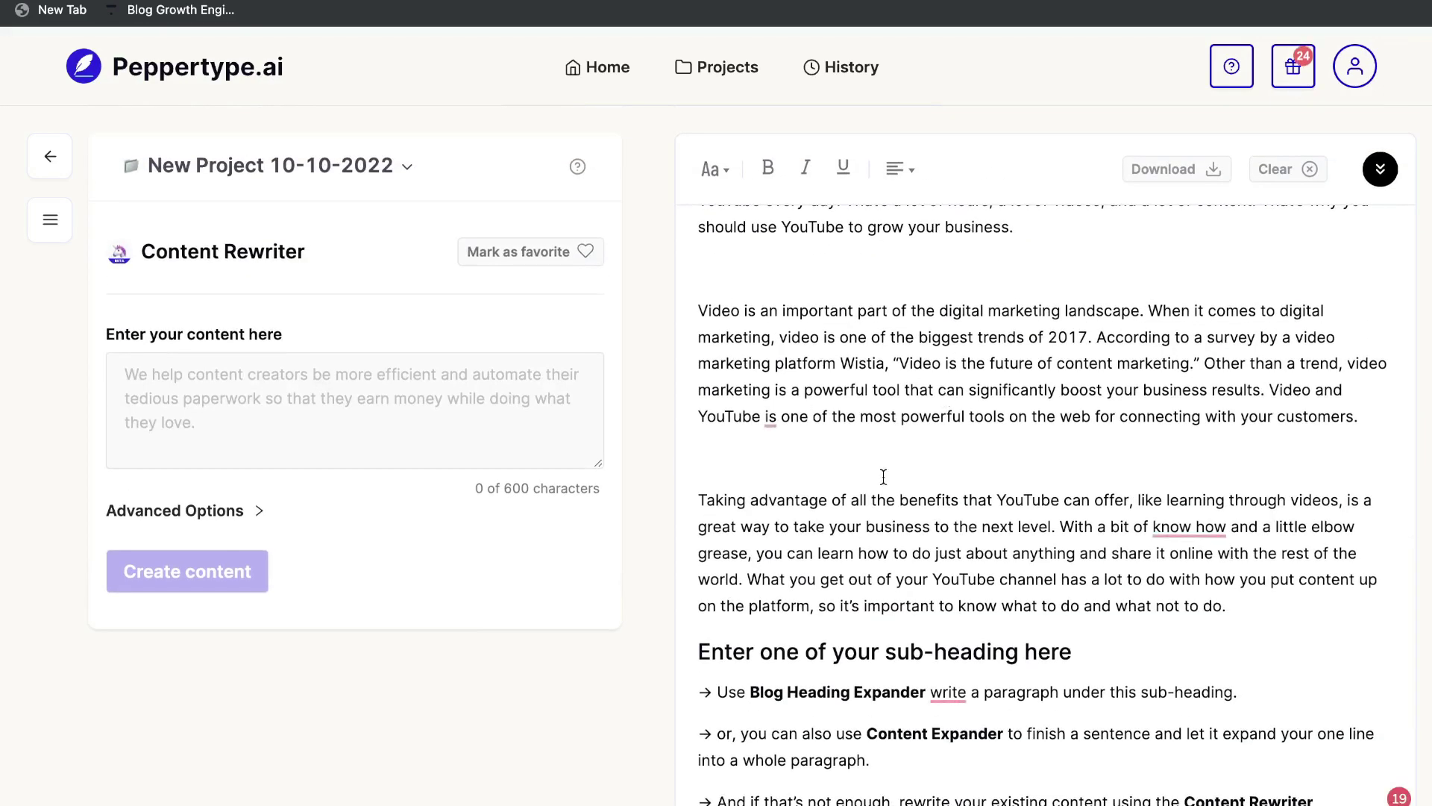
triple_click(907, 565)
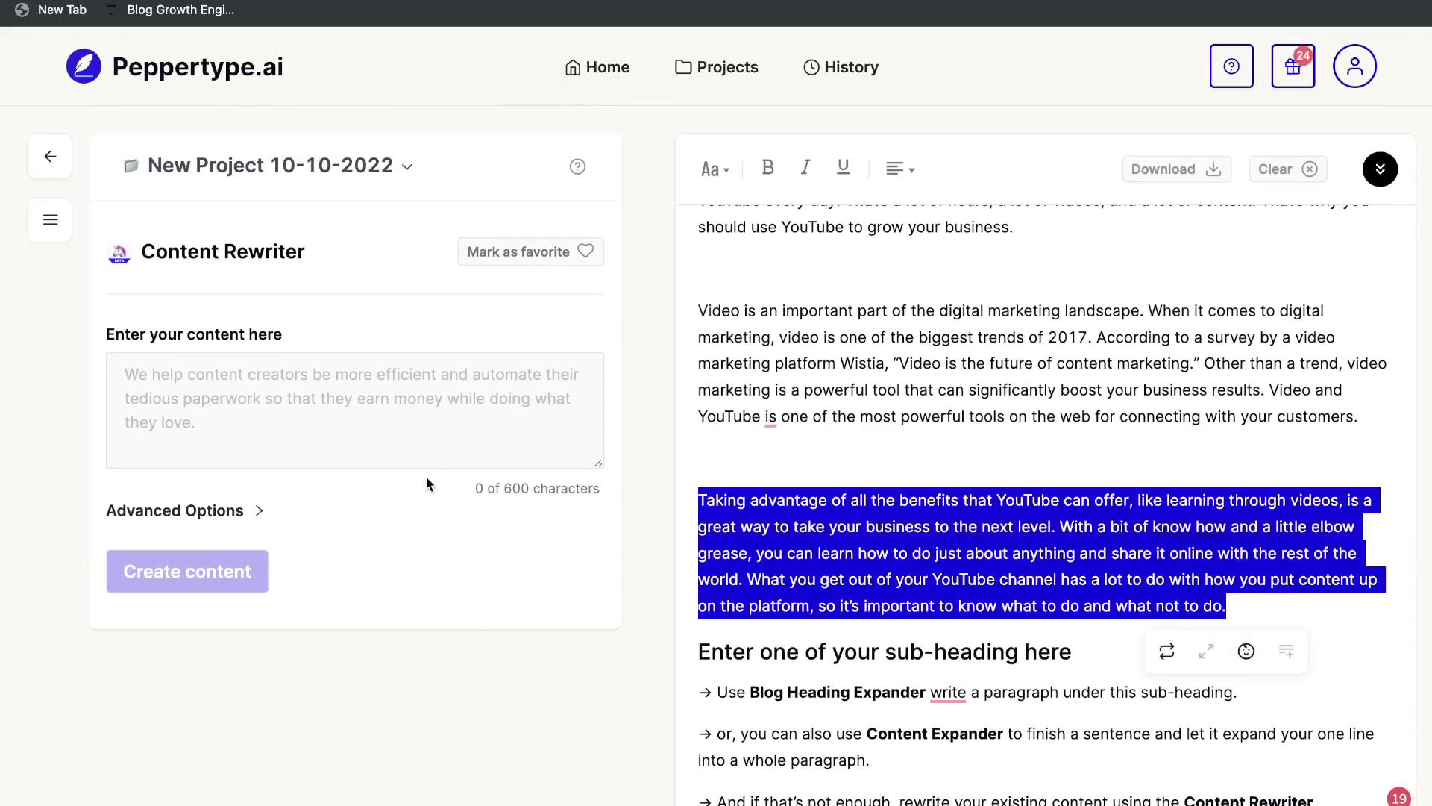
left_click(917, 481)
- Reopen the Content Expander from the instructions under the note's placeholder sub-heading
scroll(917, 481, "down", 4)
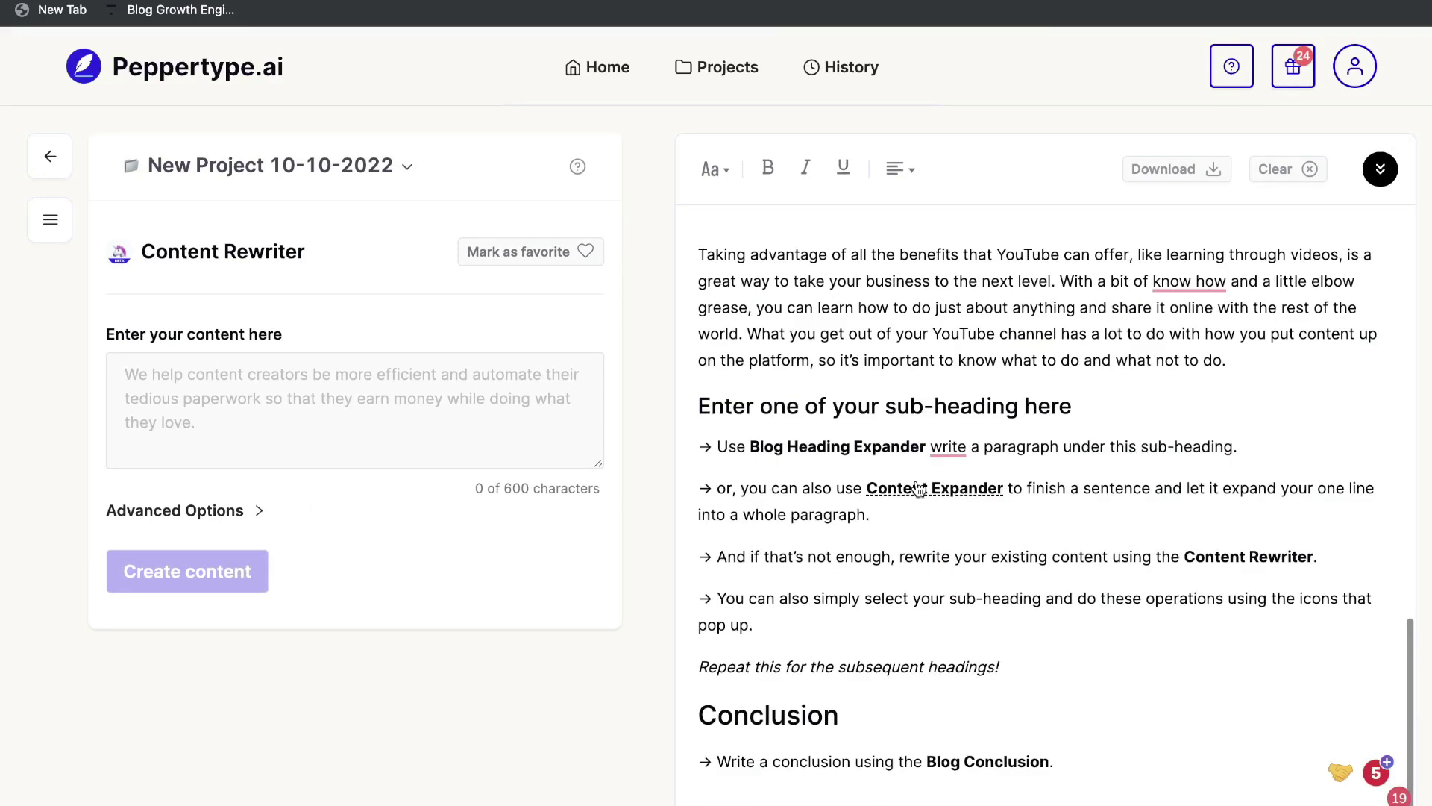
left_click(917, 488)
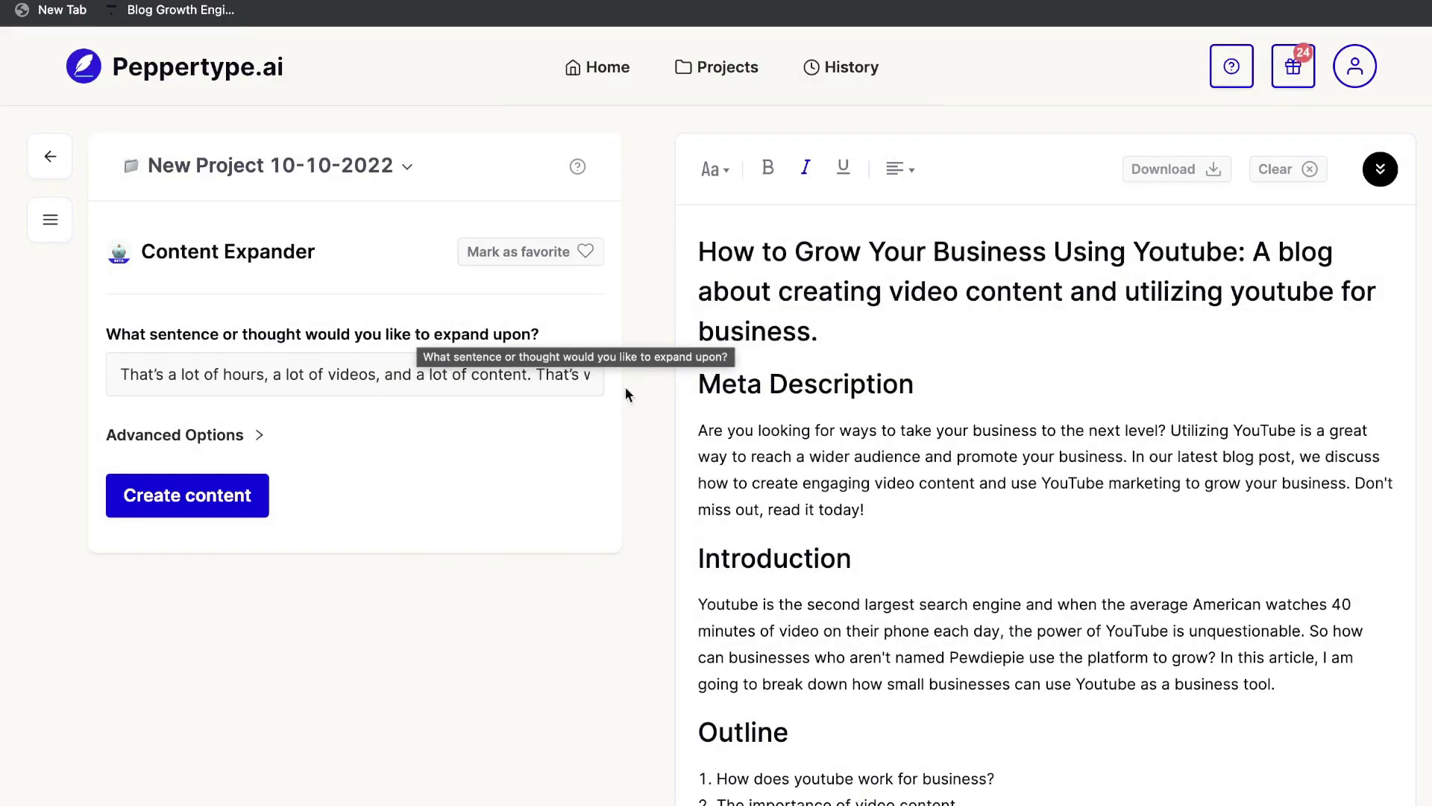
- Search the content types for "parag" and open the Paragraph Writer
left_click(63, 231)
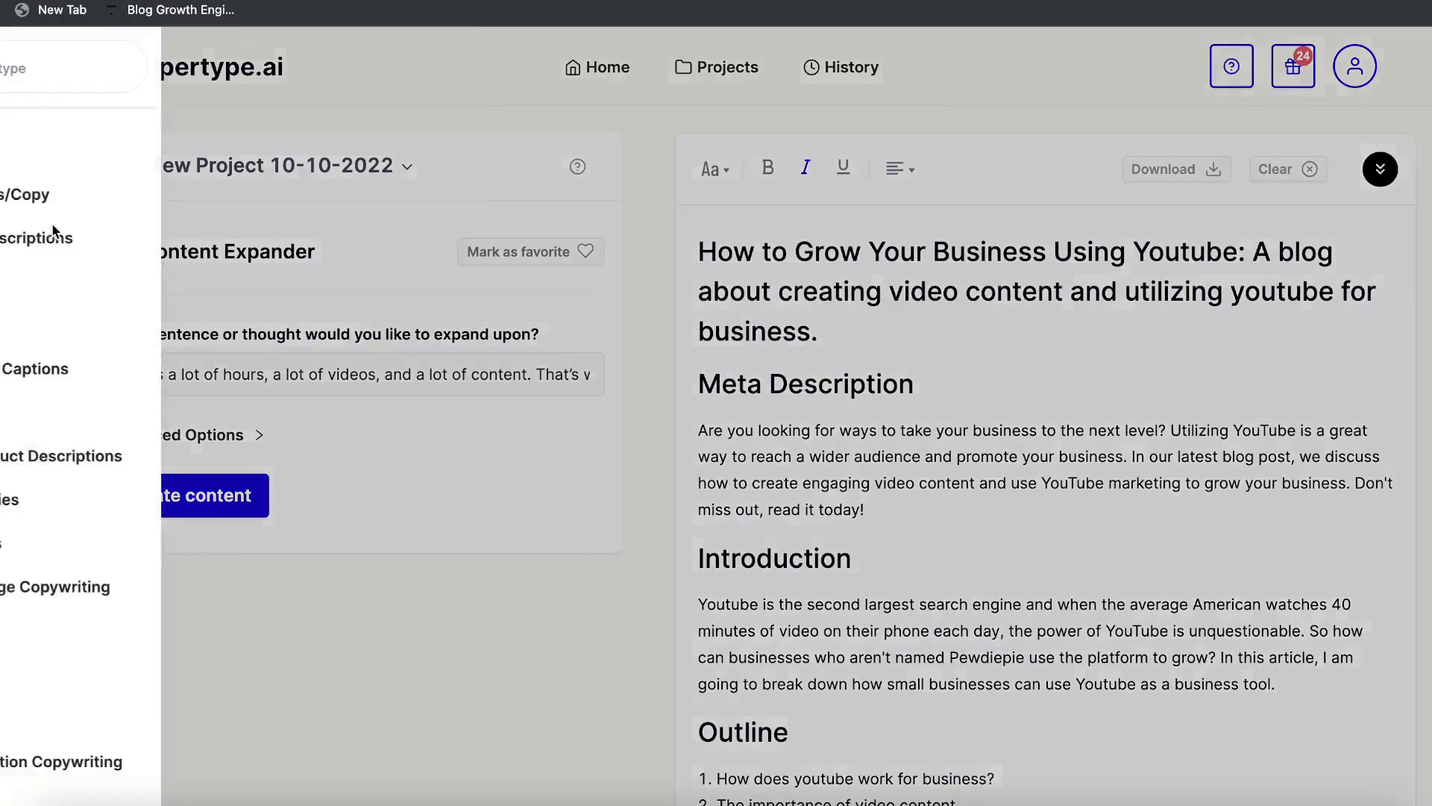
scroll(162, 393, "down", 2)
scroll(162, 394, "down", 5)
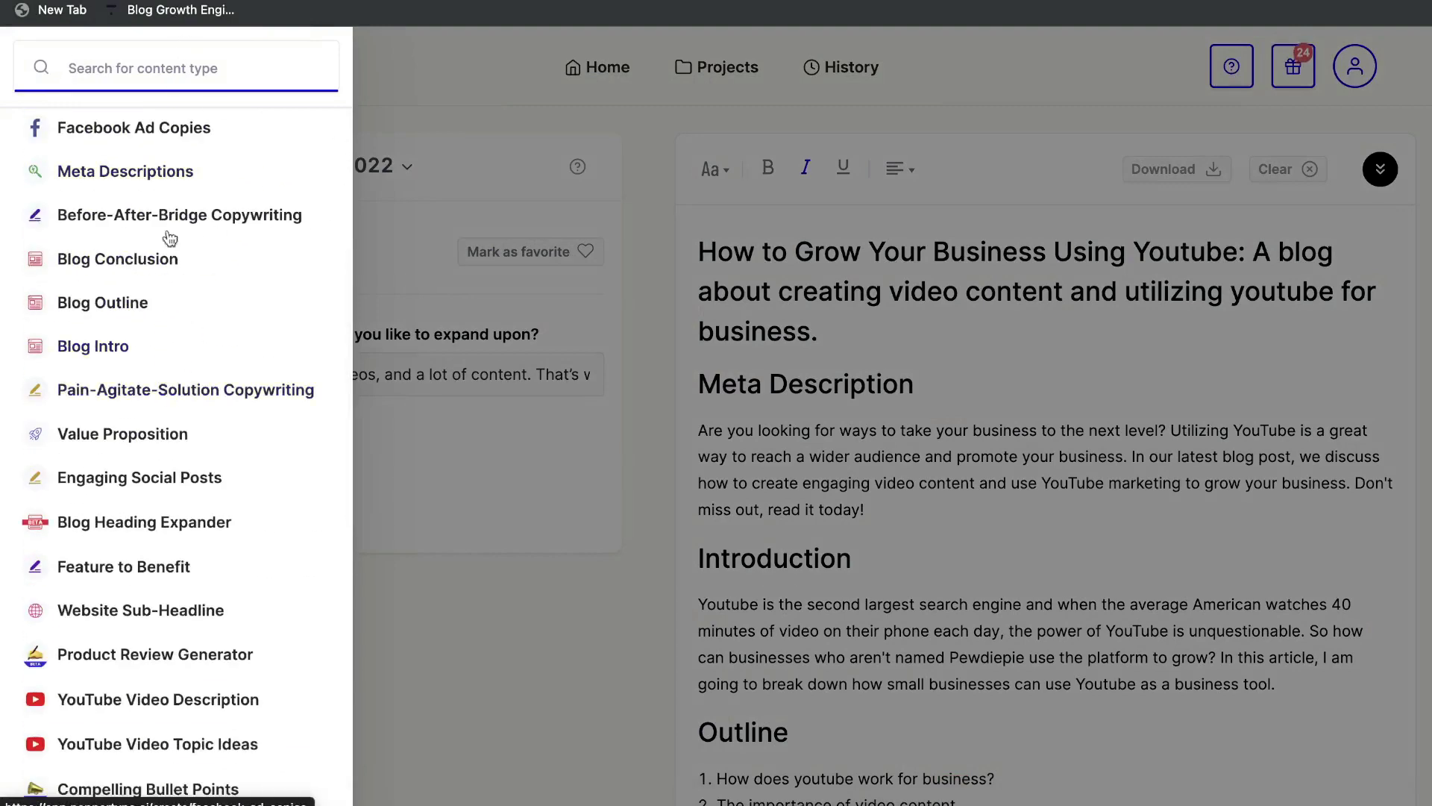
scroll(209, 526, "down", 3)
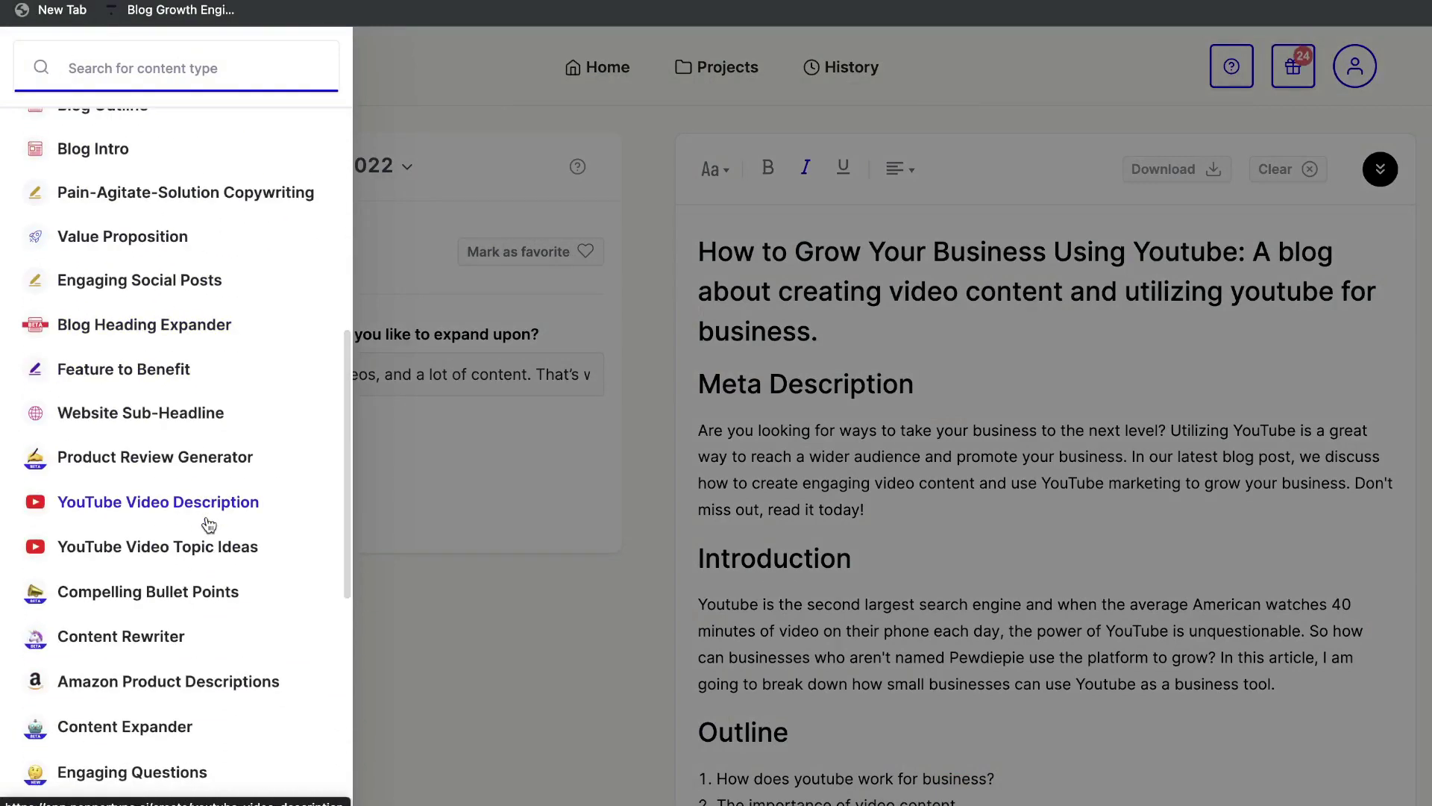
scroll(209, 526, "down", 8)
scroll(209, 526, "down", 1)
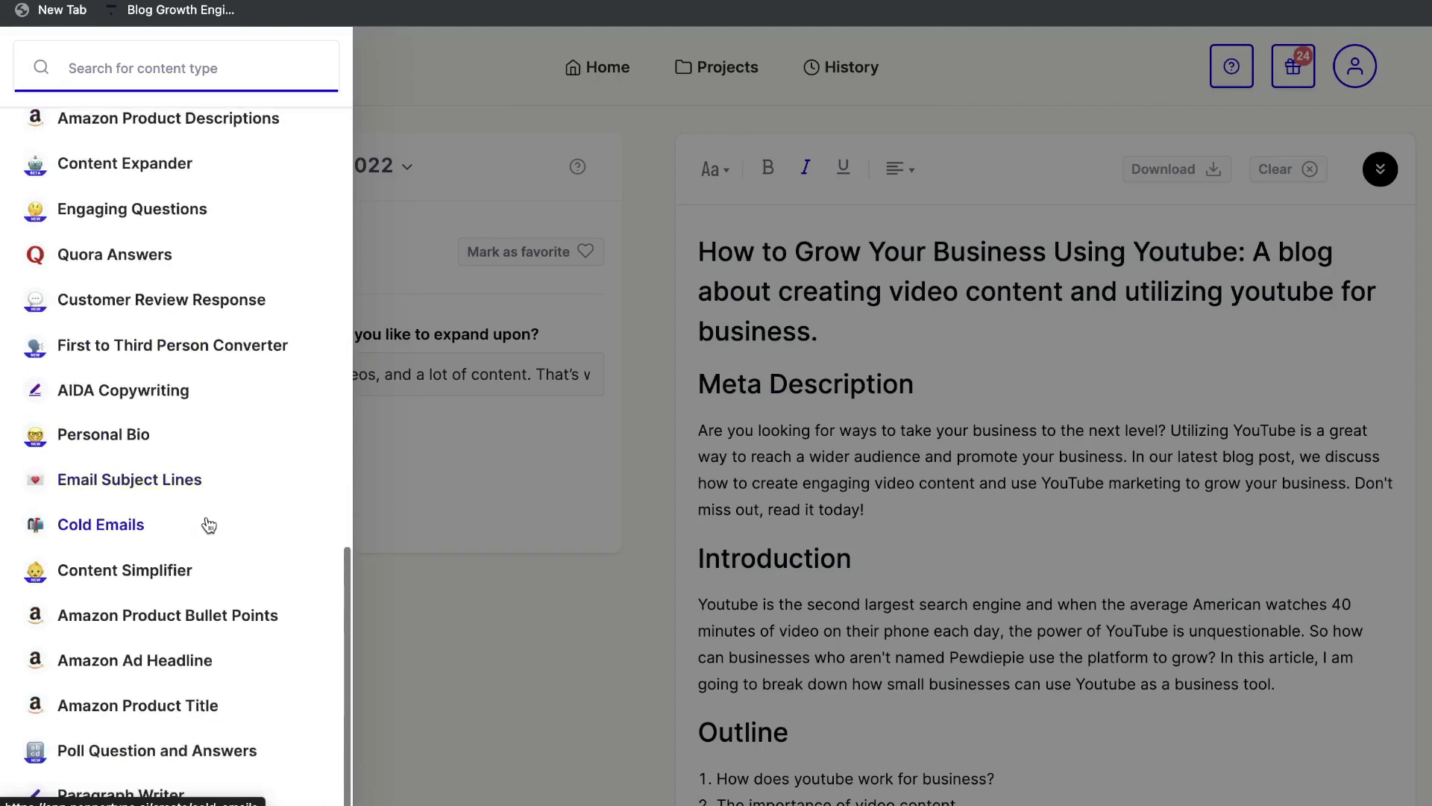
scroll(209, 526, "up", 9)
scroll(209, 525, "up", 5)
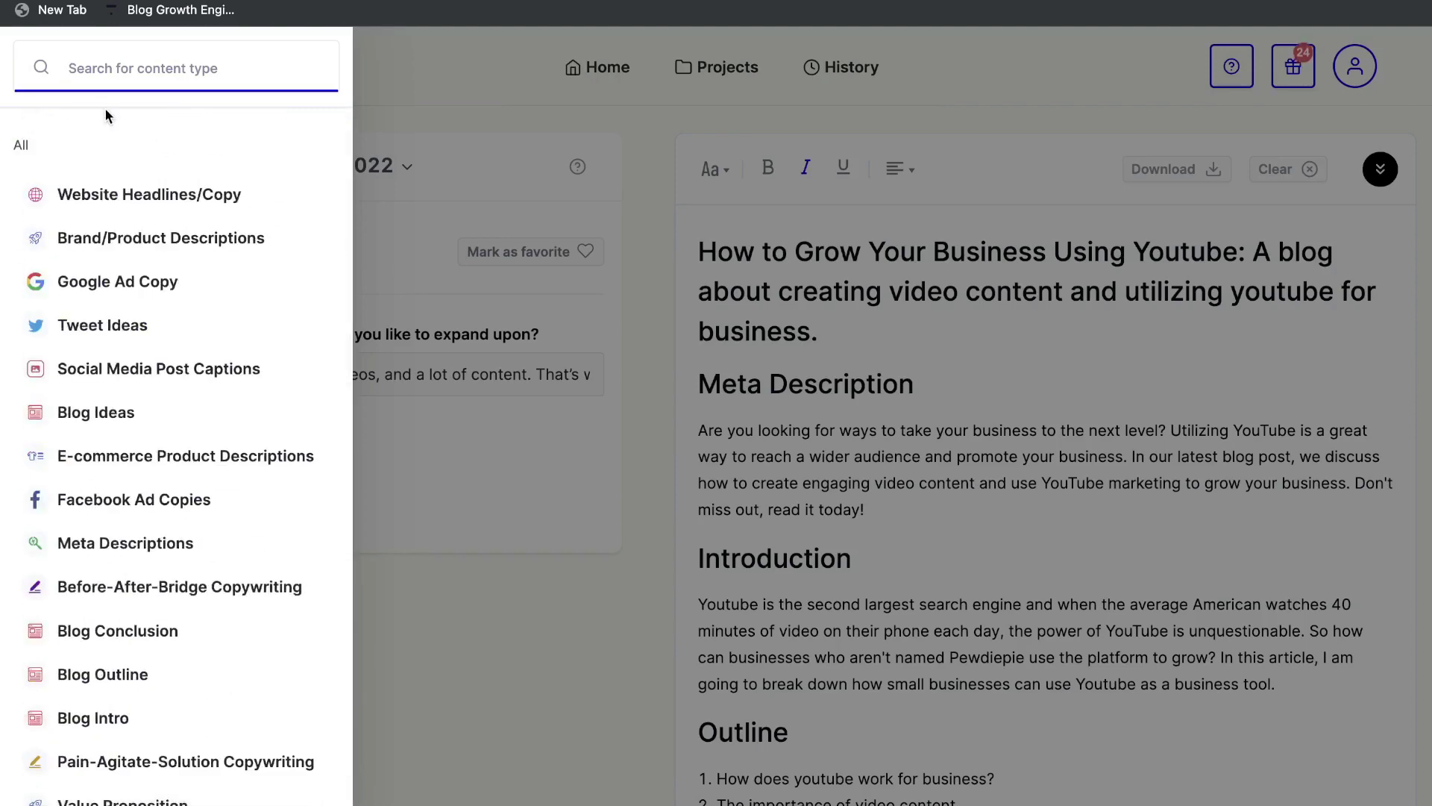
type("parag")
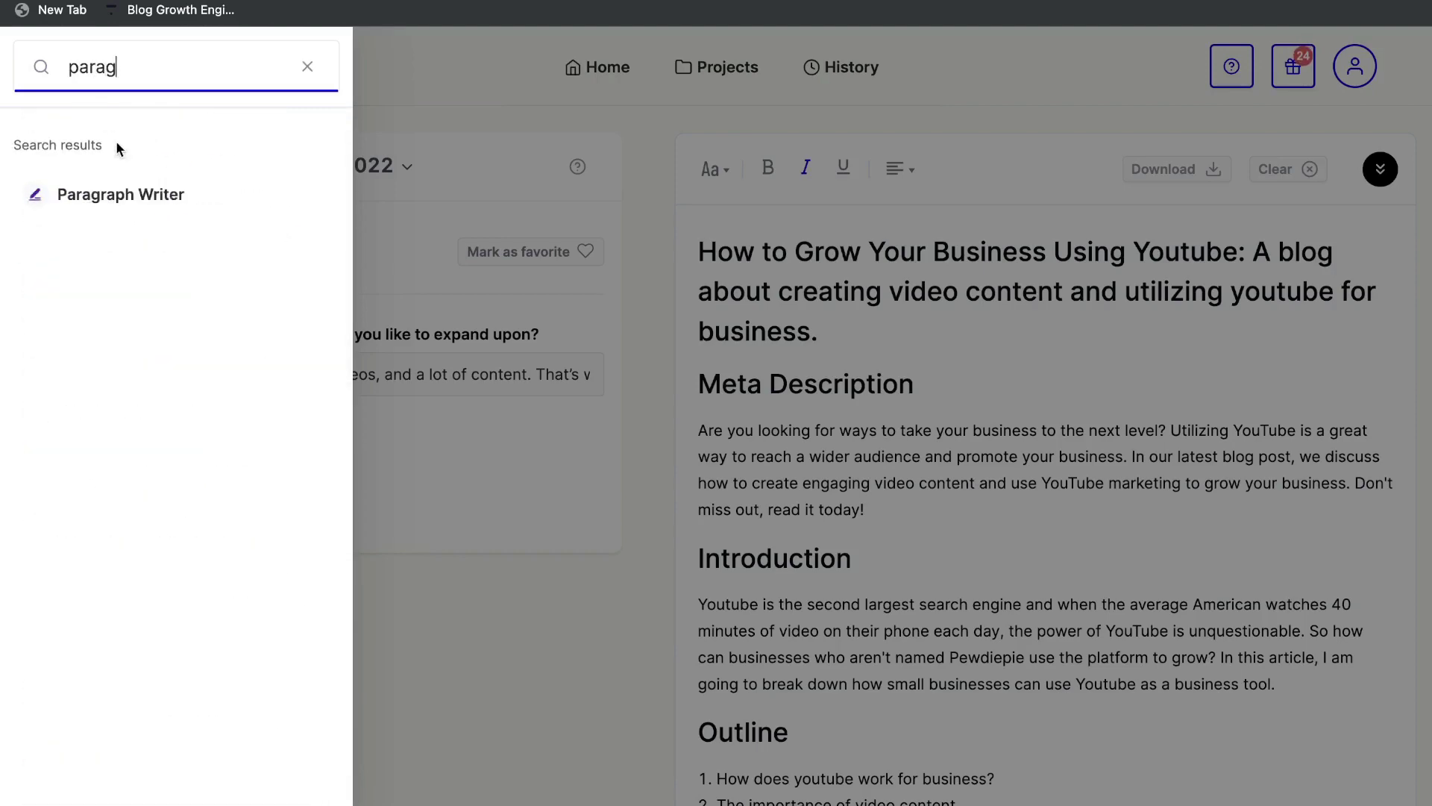
left_click(119, 191)
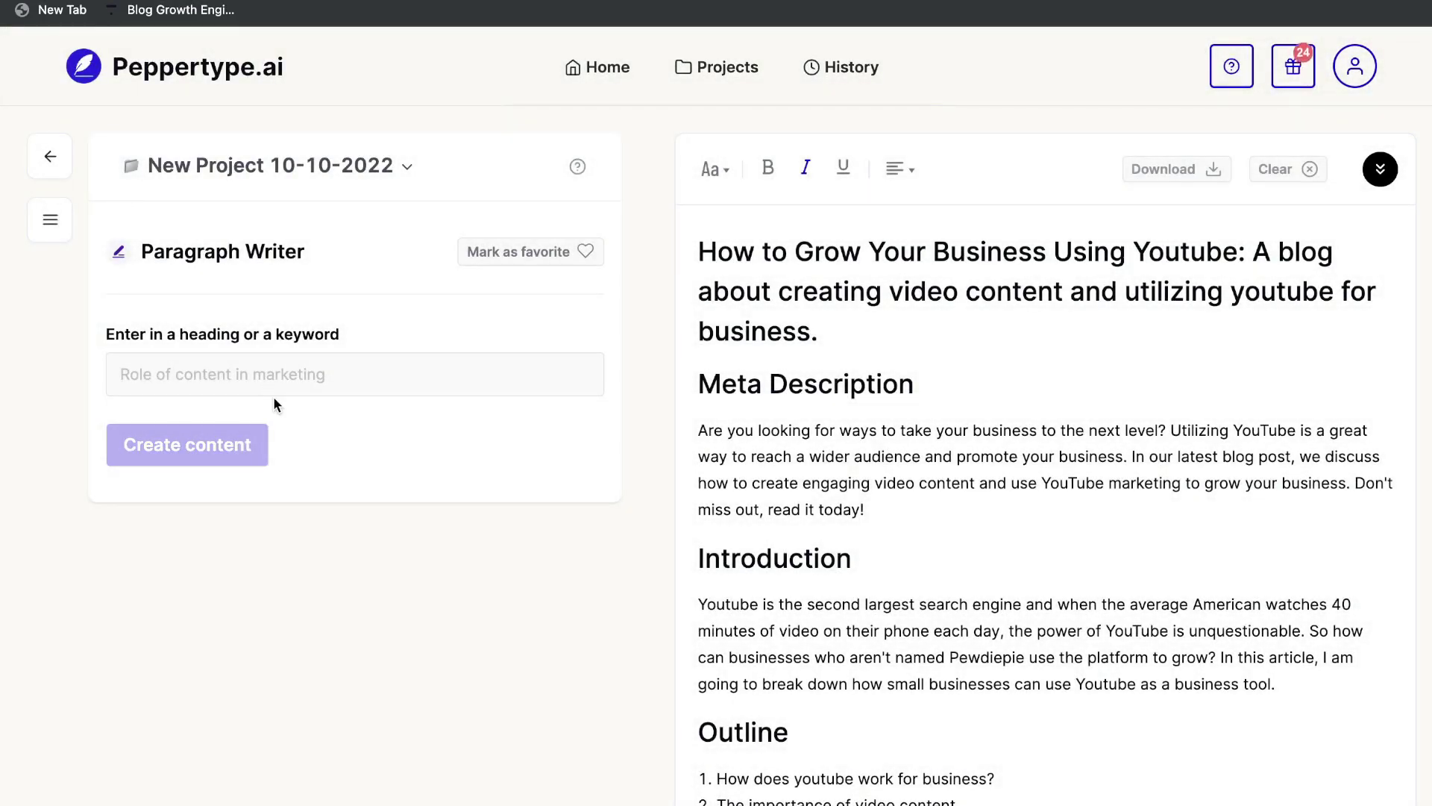
- Enter the outline heading "How to create video content." in the Paragraph Writer and generate the paragraph
left_click(325, 379)
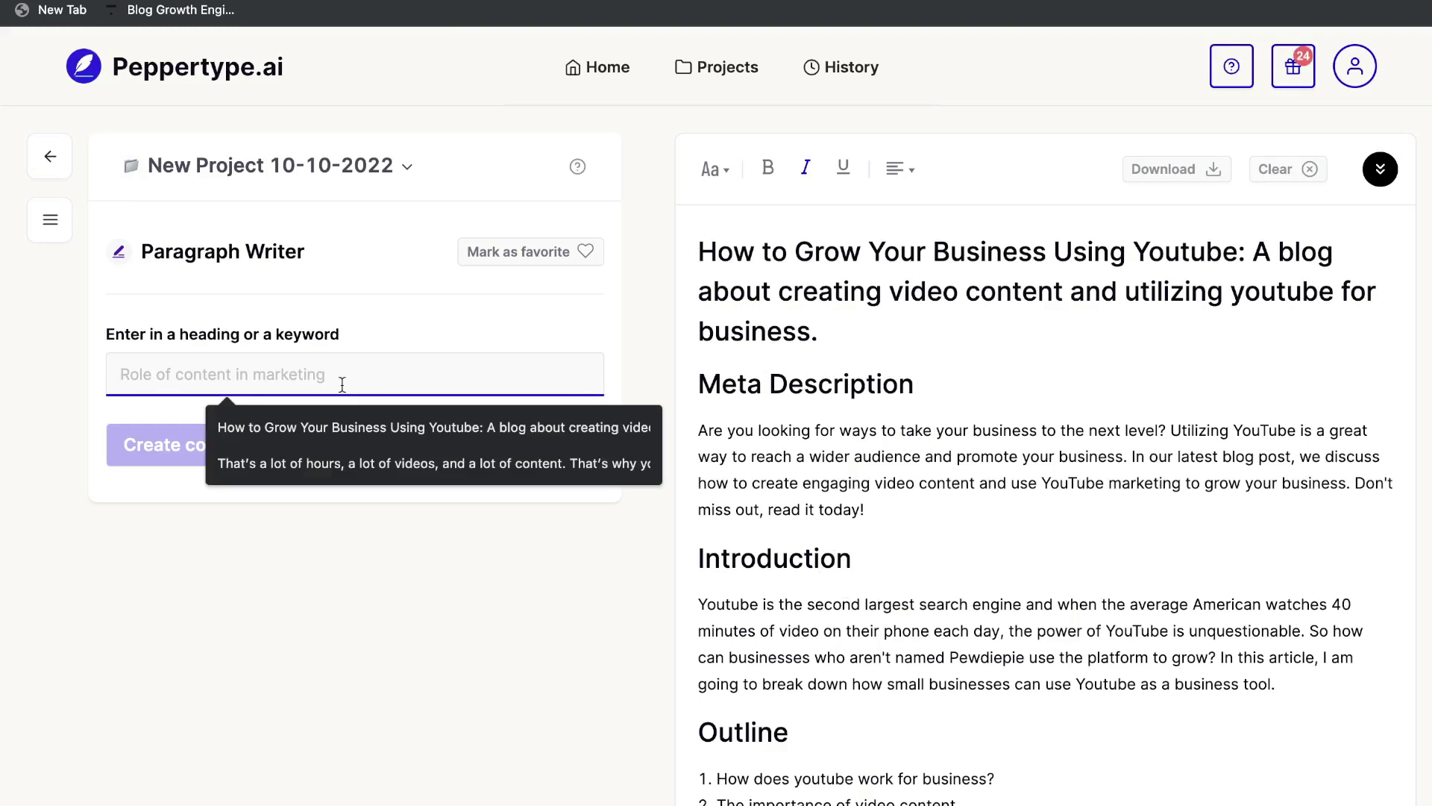
scroll(746, 671, "down", 2)
mouse_move(716, 685)
left_mouse_down()
mouse_move(923, 685)
mouse_move(727, 694)
left_mouse_up()
left_click(371, 381)
type("How to create video content.")
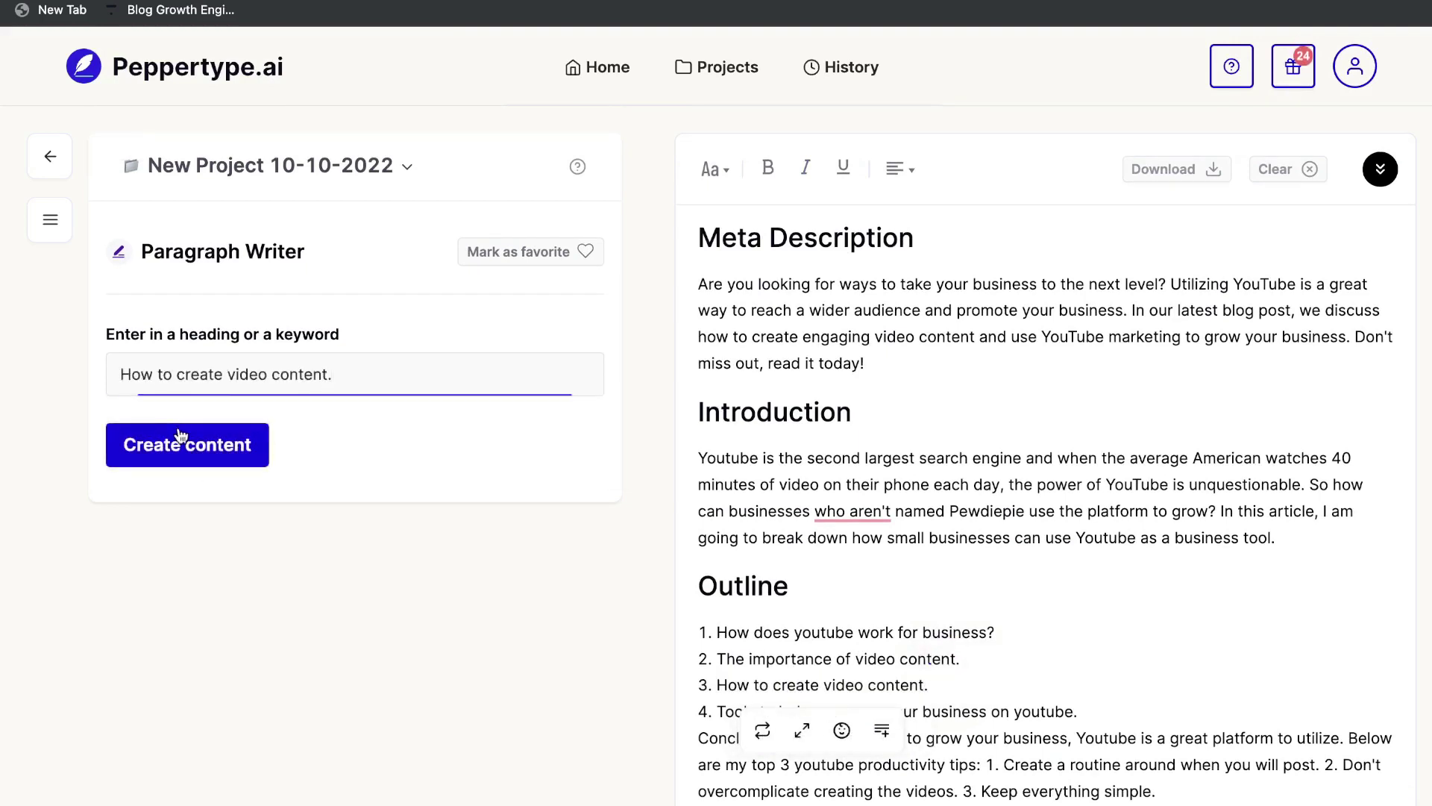
left_click(181, 440)
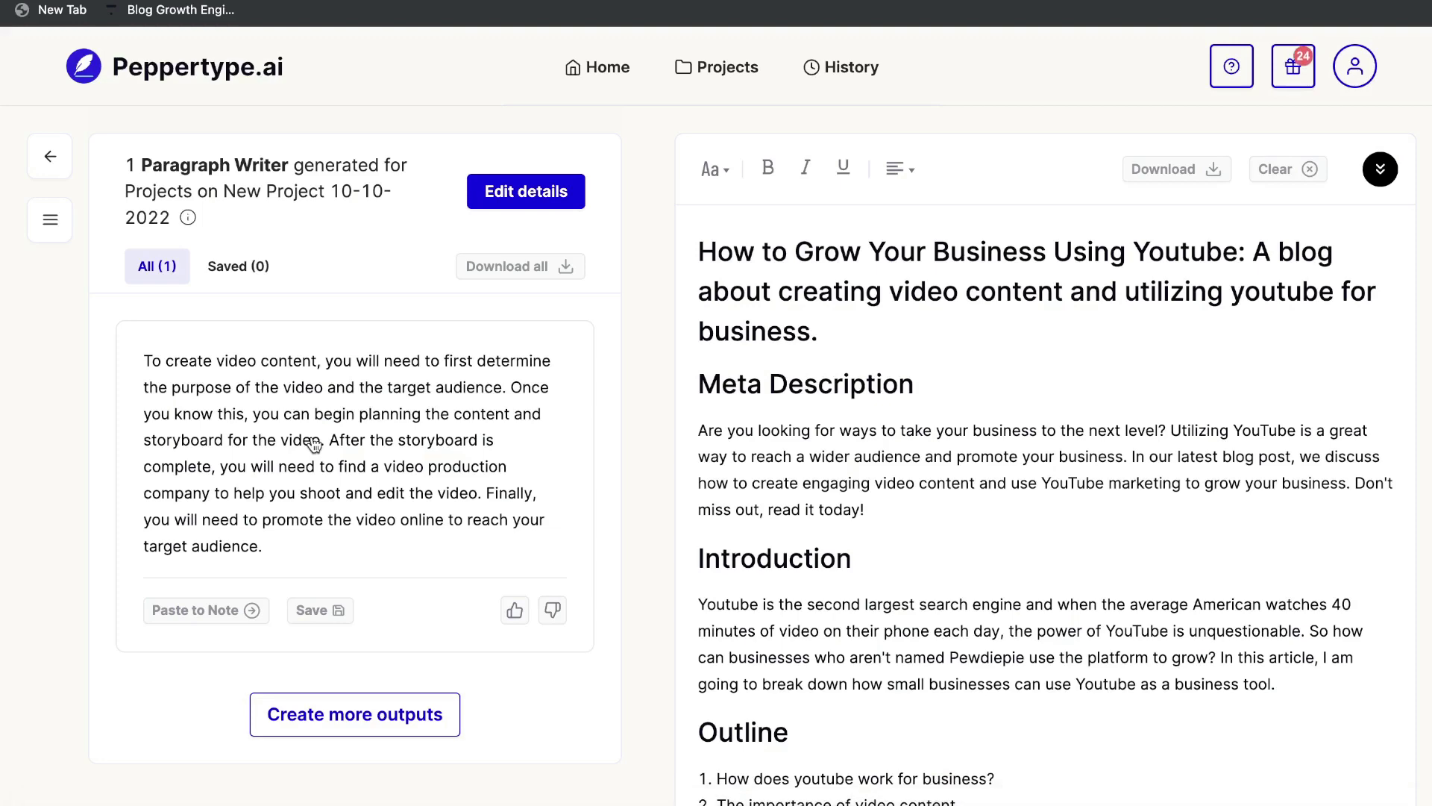
- Review the note from its outline through the paragraphs on video marketing, YouTube's benefits and creating video content
scroll(794, 553, "down", 5)
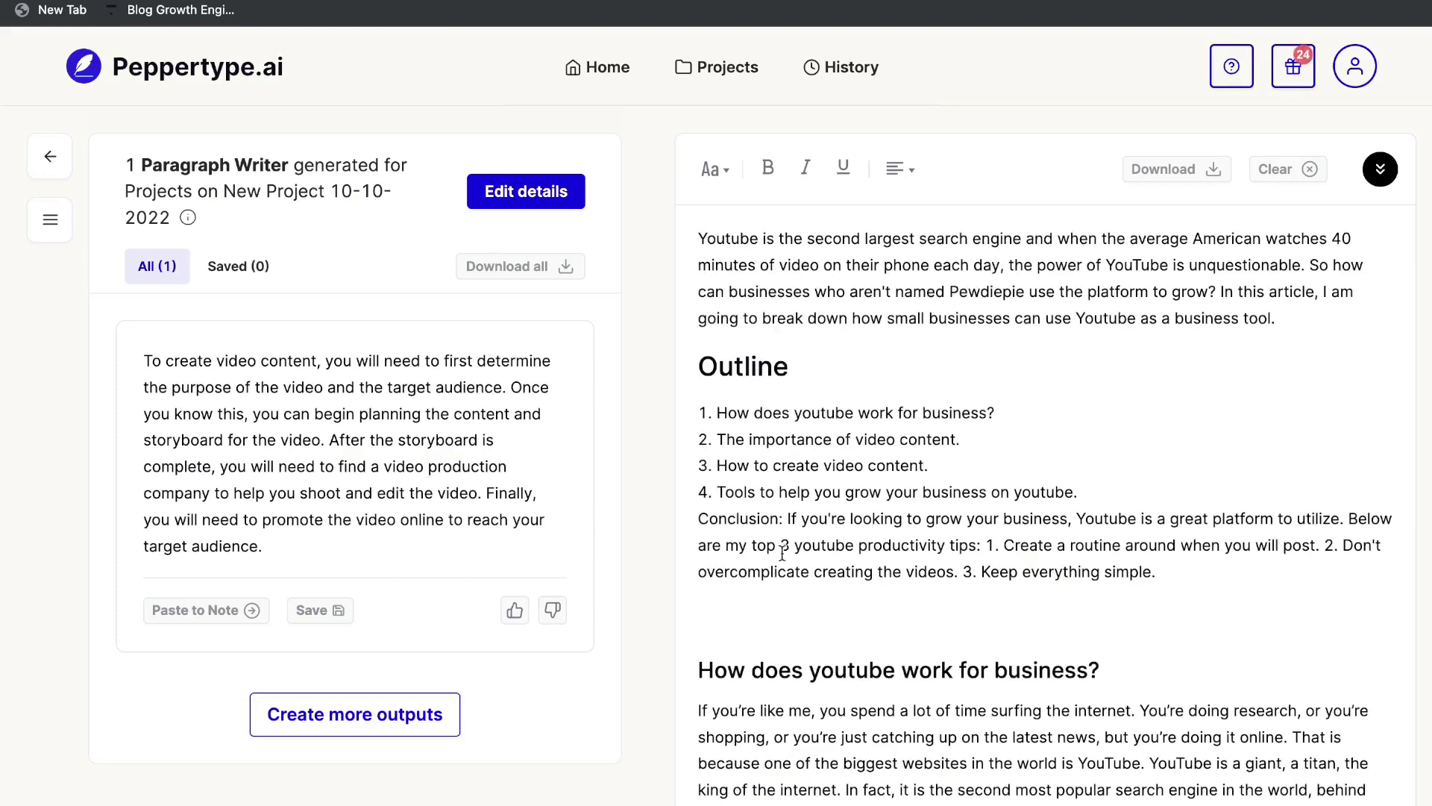
scroll(782, 553, "down", 10)
scroll(1056, 505, "down", 2)
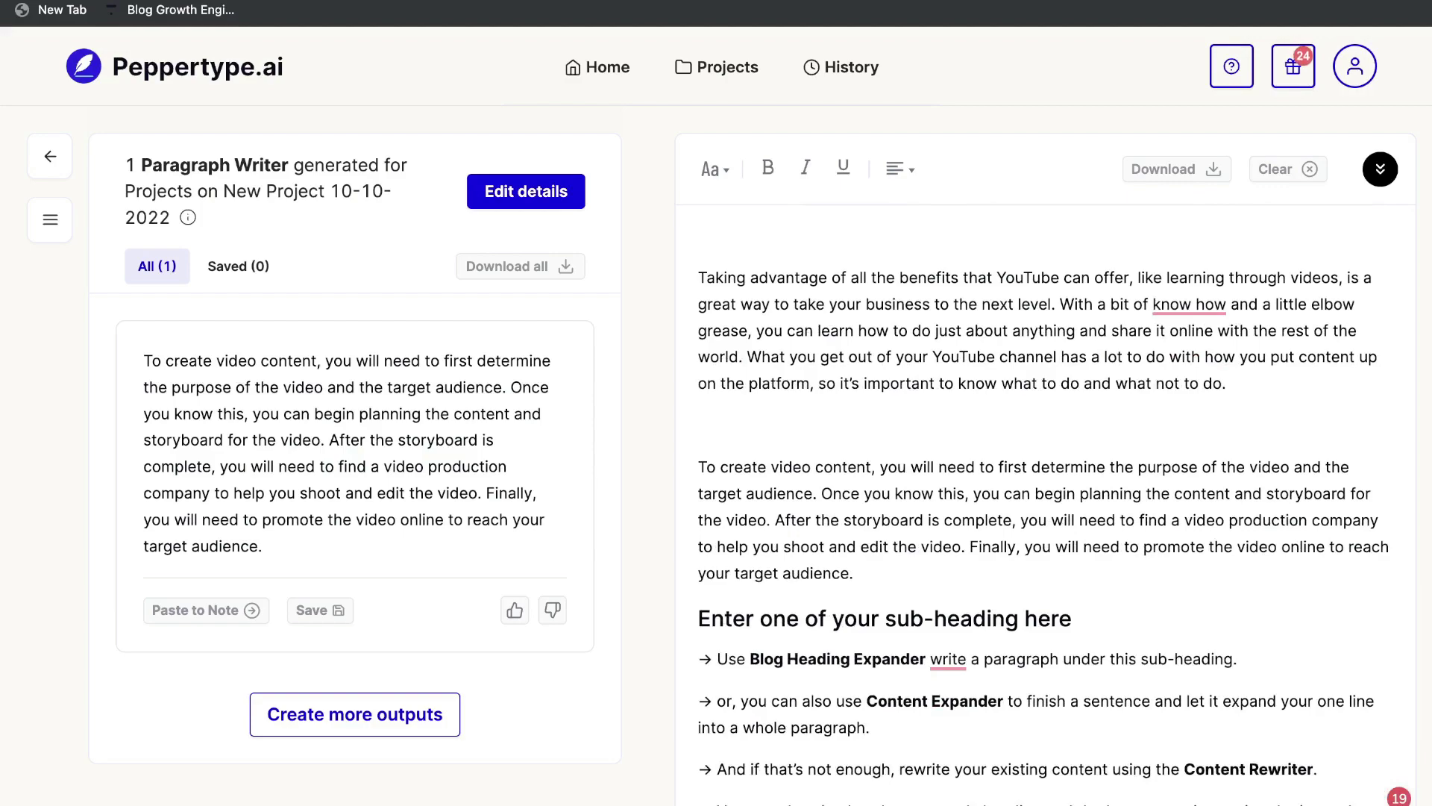
scroll(1056, 505, "up", 9)
scroll(758, 591, "up", 2)
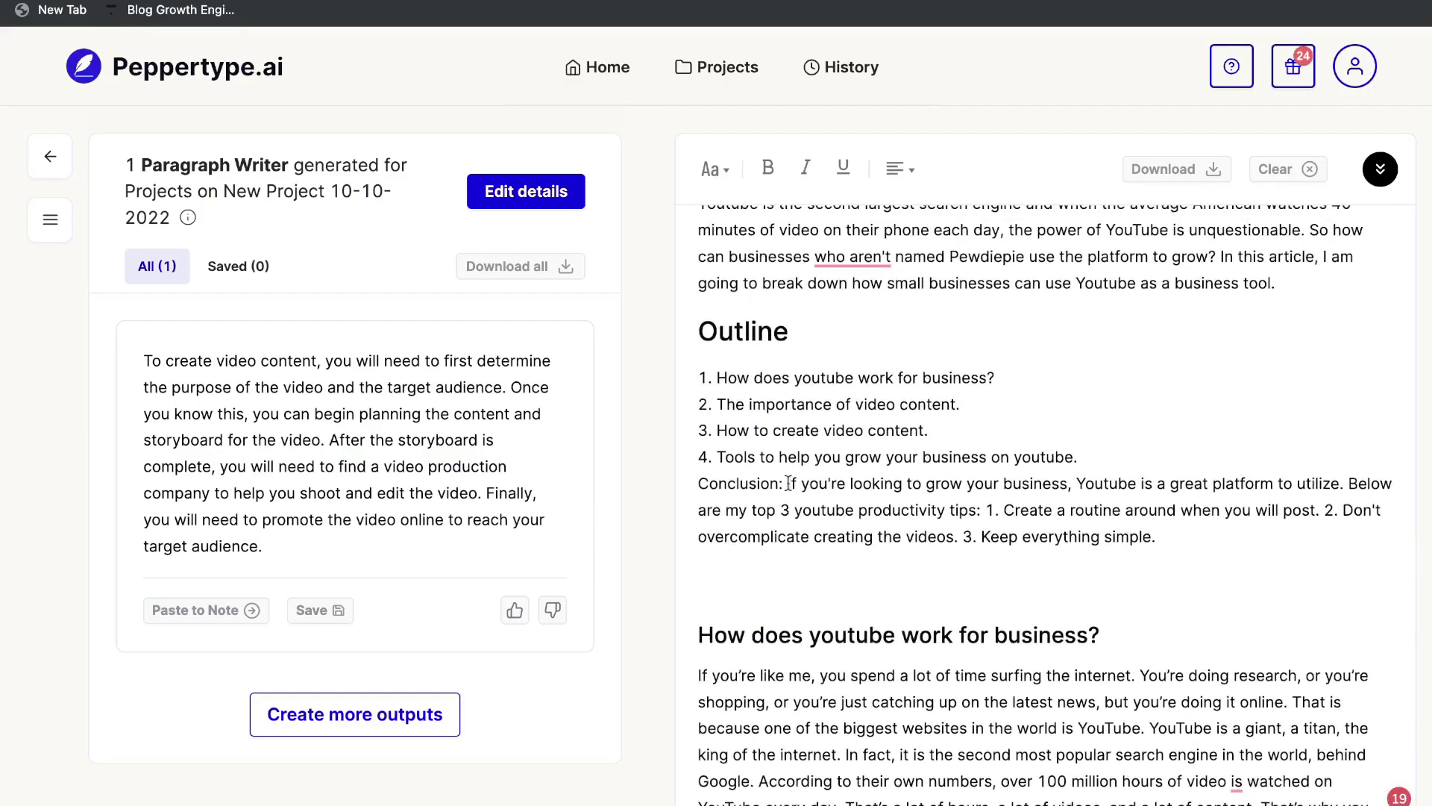
scroll(876, 483, "down", 8)
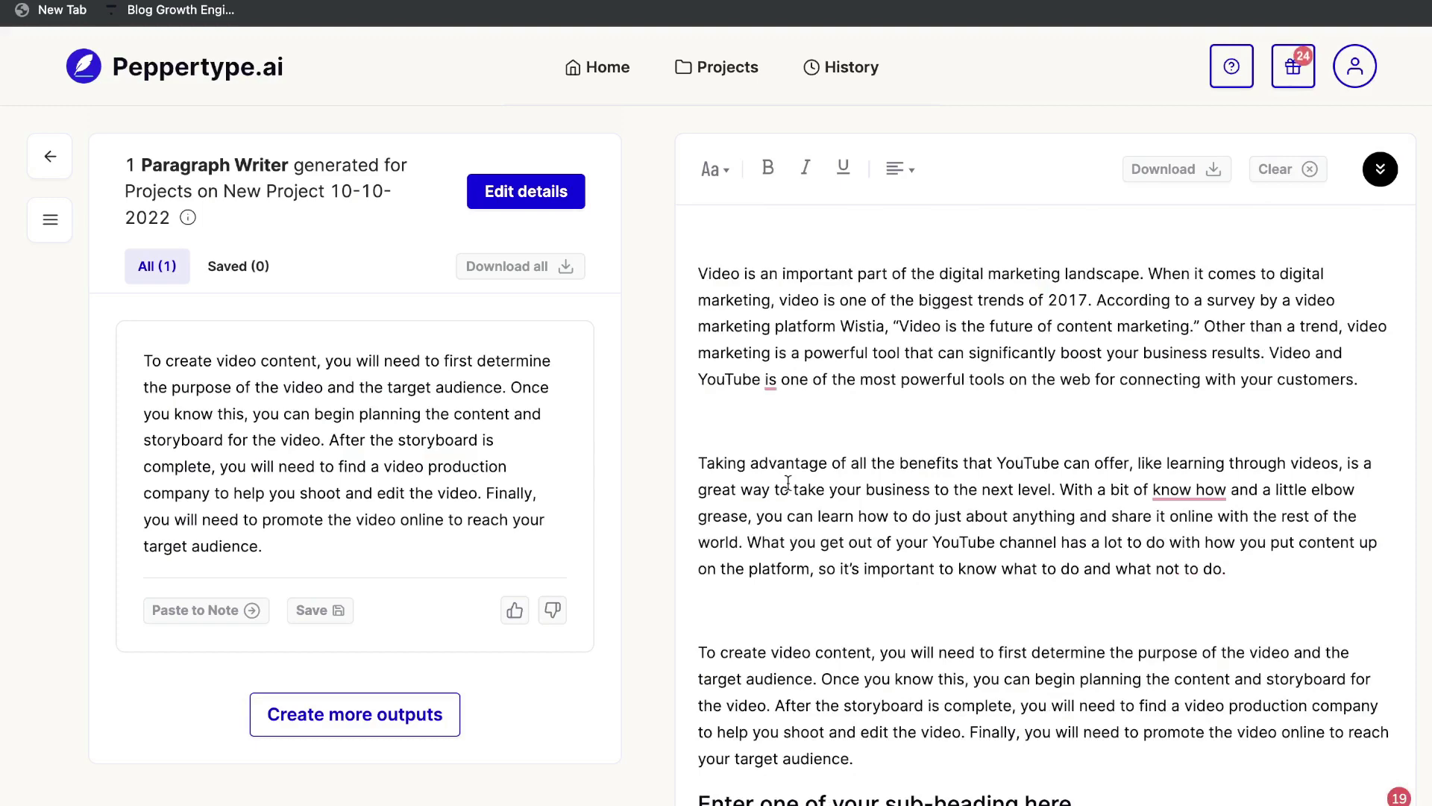
scroll(787, 483, "down", 4)
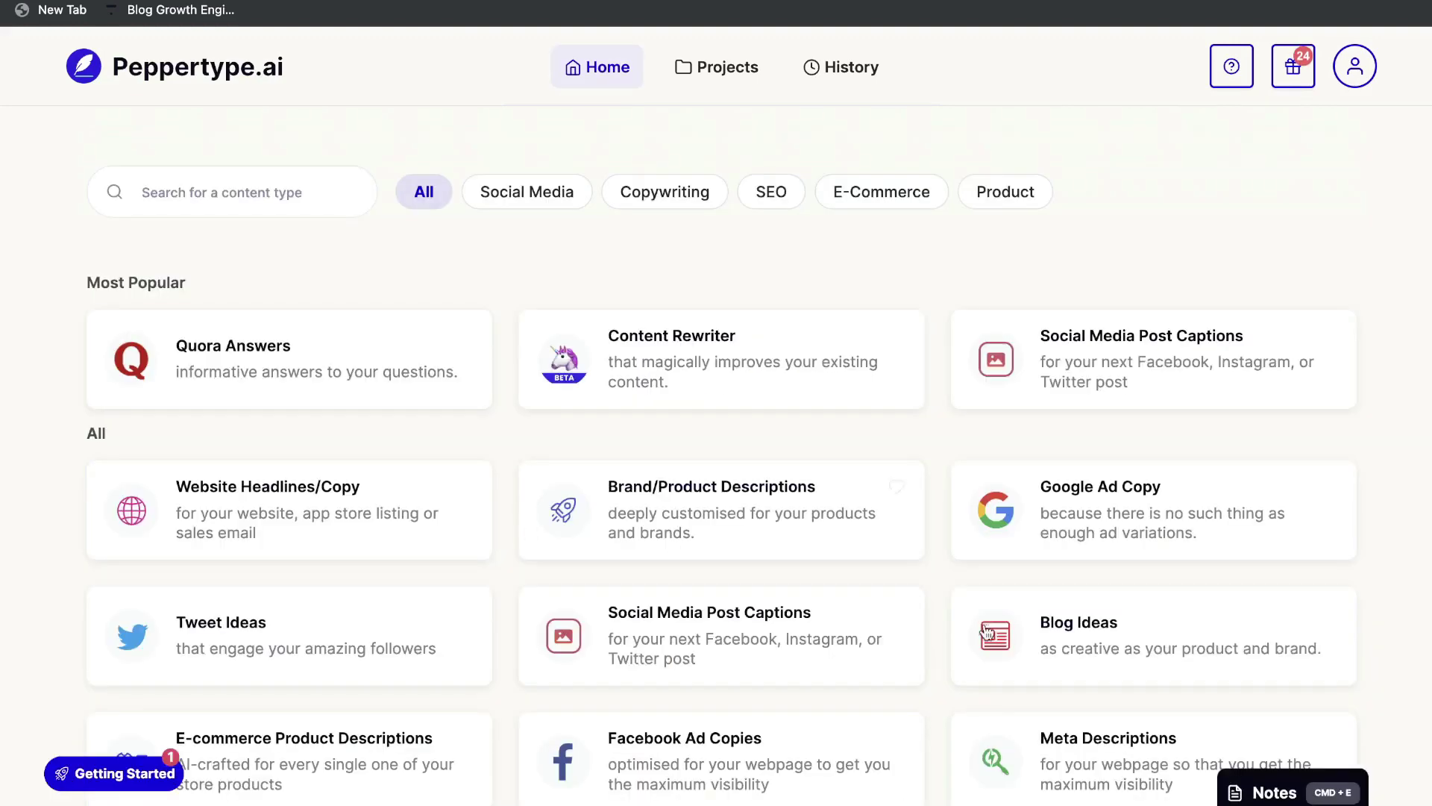
- Open Notes from the home page, review the blog post down to its conclusion and close it
left_click(1268, 792)
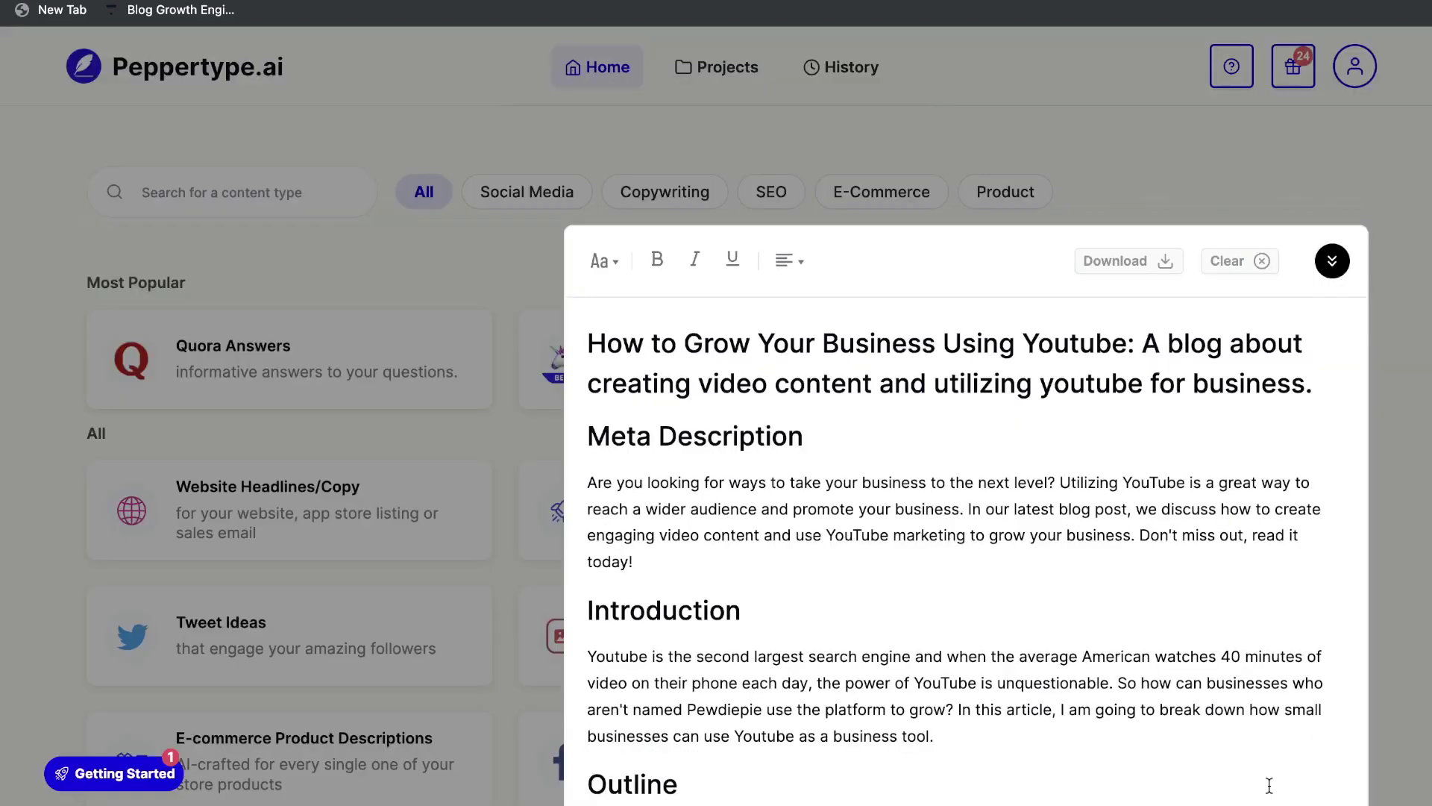
scroll(1044, 326, "down", 10)
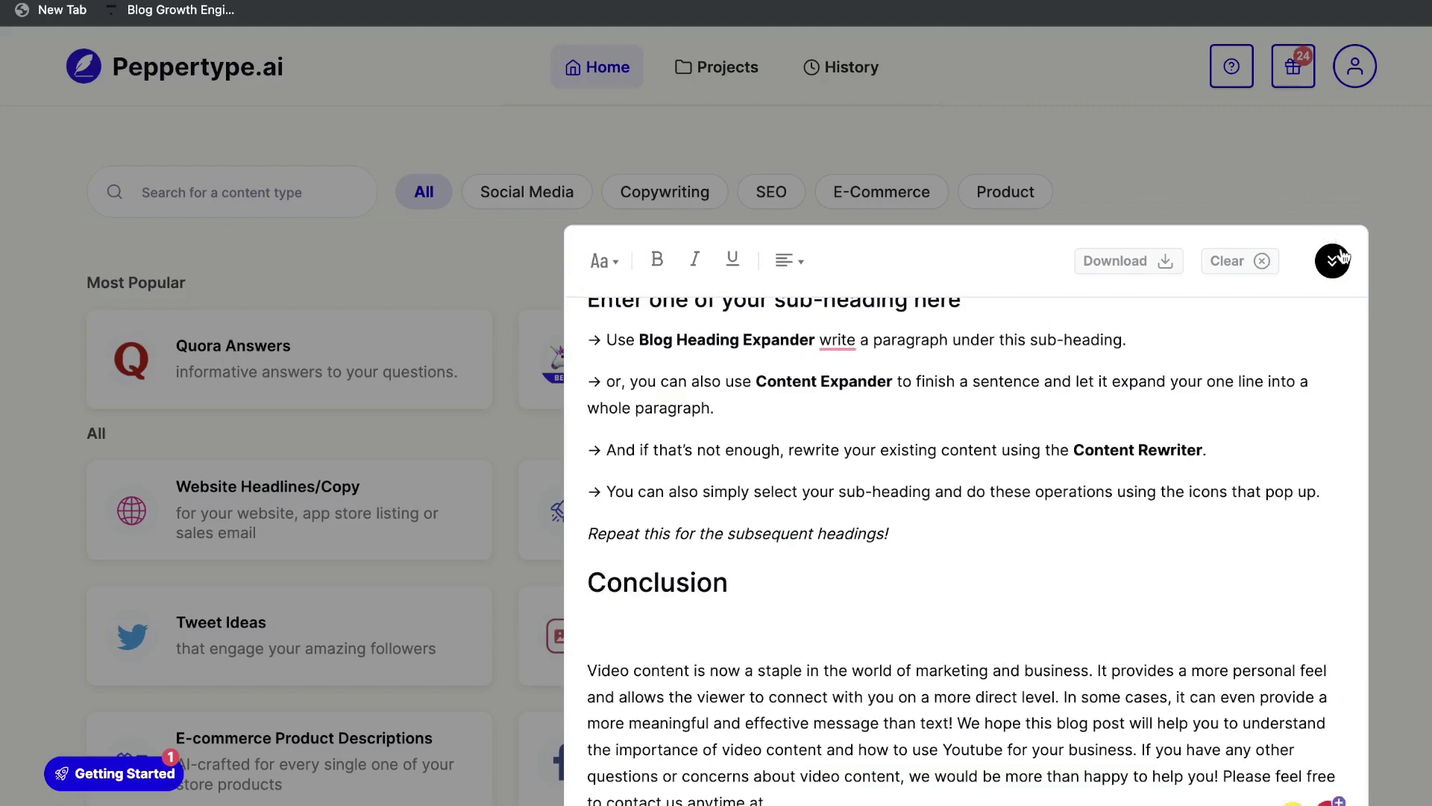
left_click(1333, 260)
- Examine the full library of content types on the home page, from Quora Answers down to Paragraph Writer
scroll(748, 361, "down", 1)
scroll(636, 332, "up", 1)
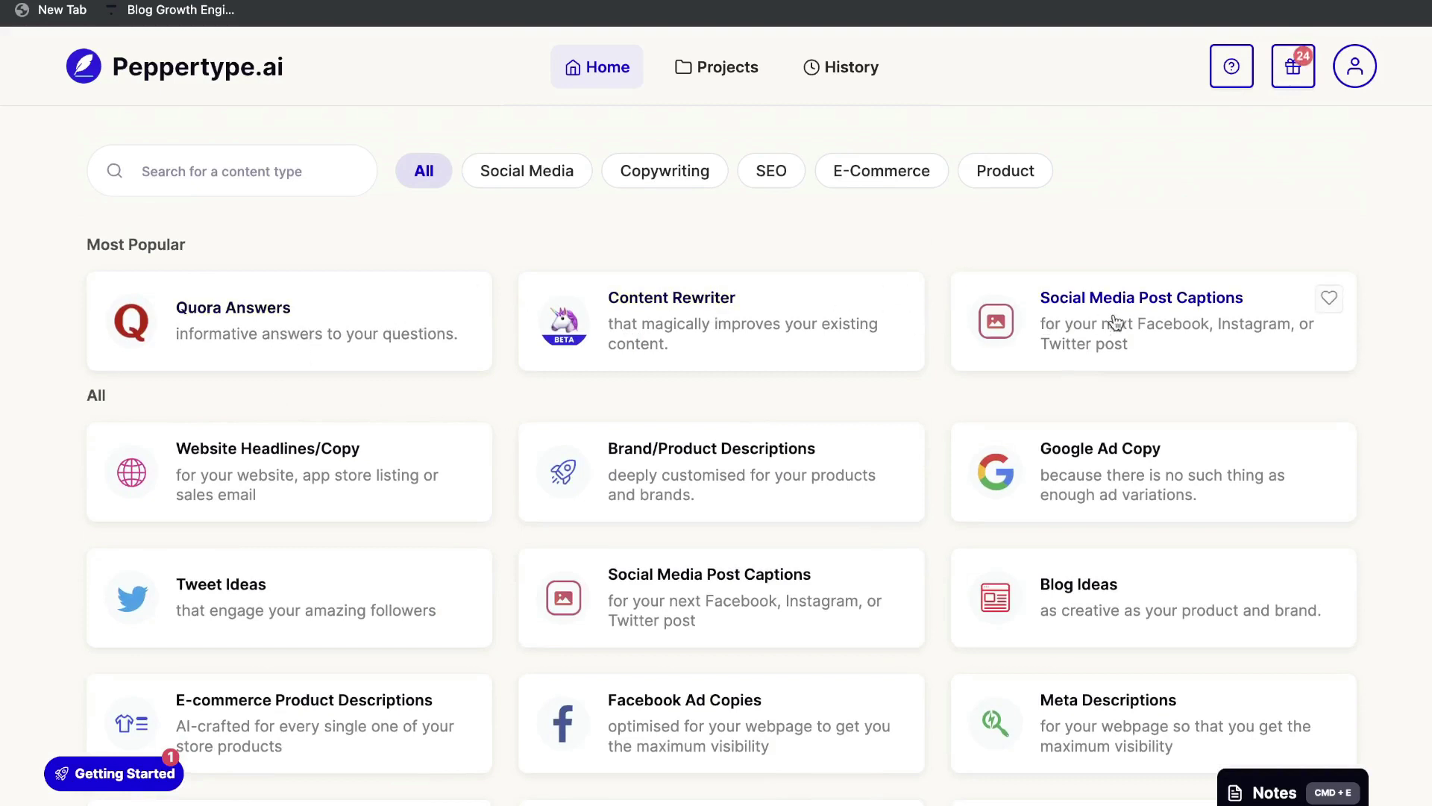
scroll(1087, 332, "down", 2)
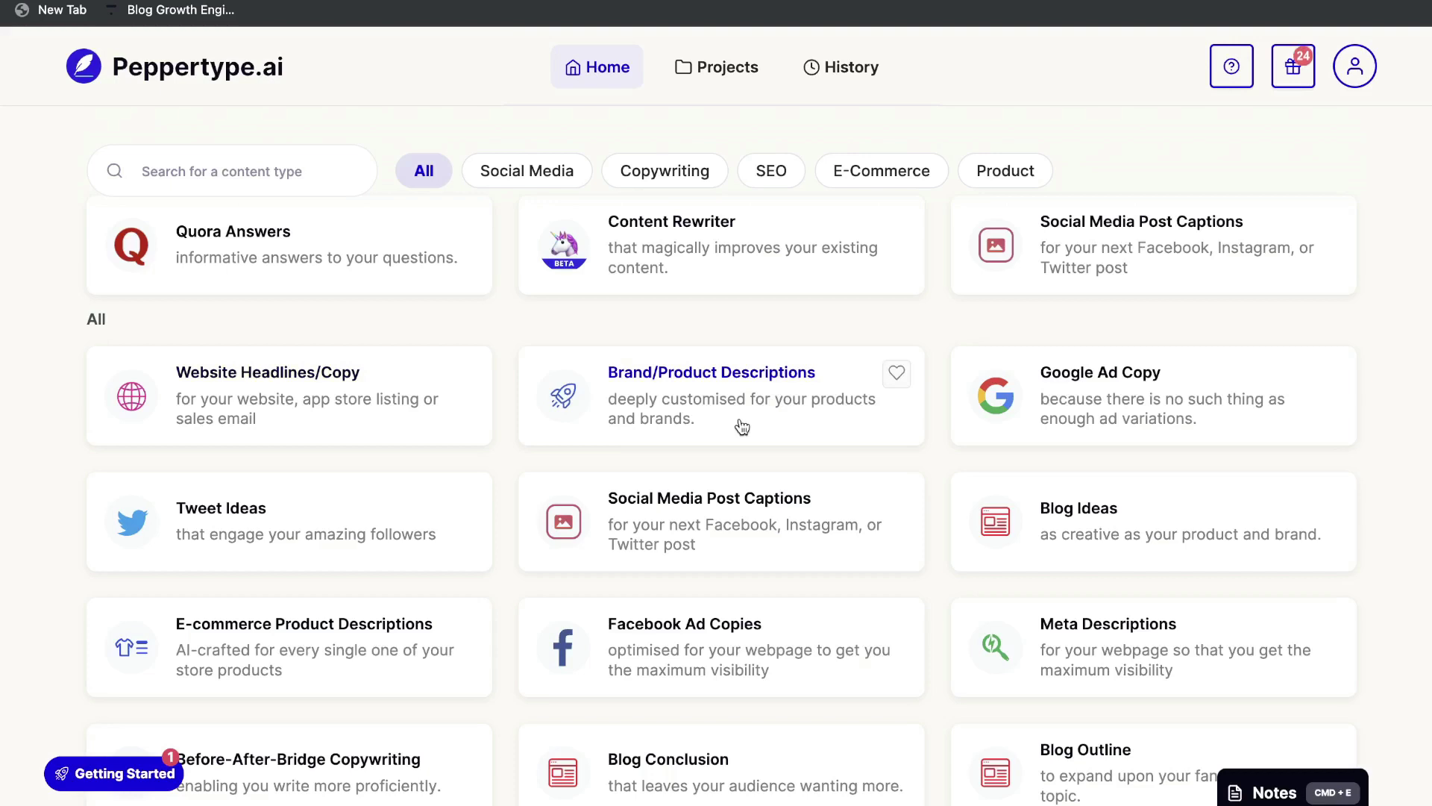
scroll(742, 427, "down", 1)
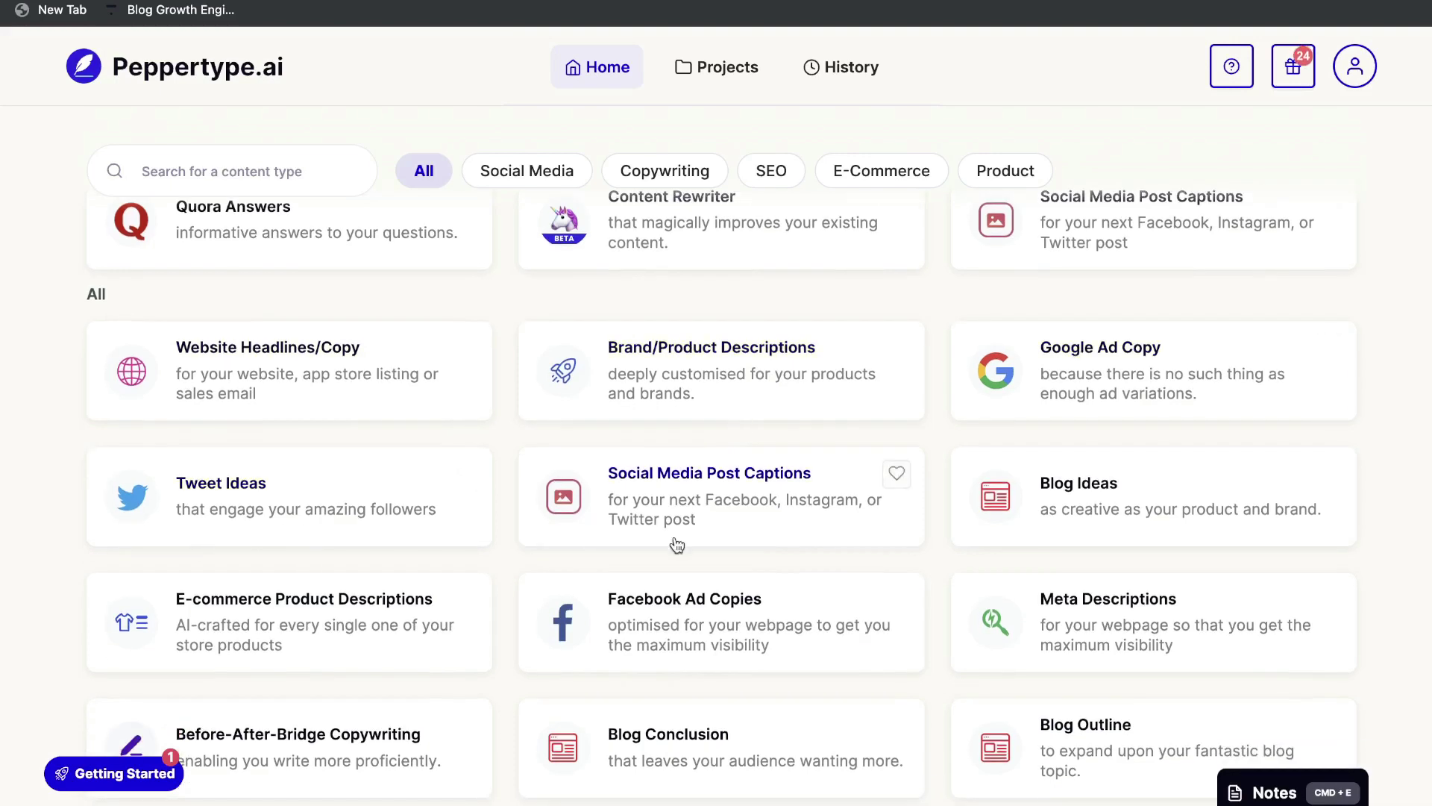
scroll(676, 545, "down", 1)
scroll(701, 595, "down", 4)
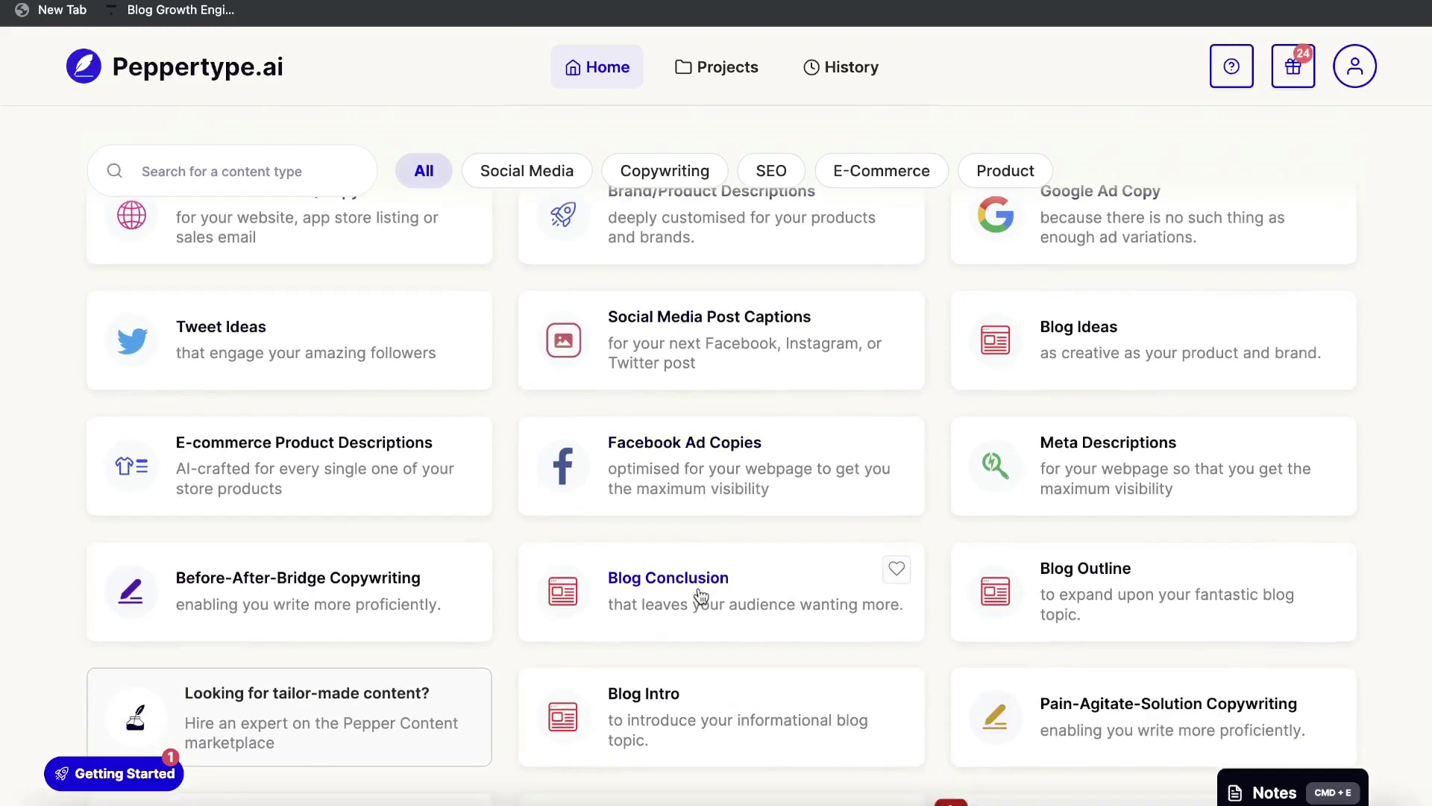
scroll(700, 594, "down", 2)
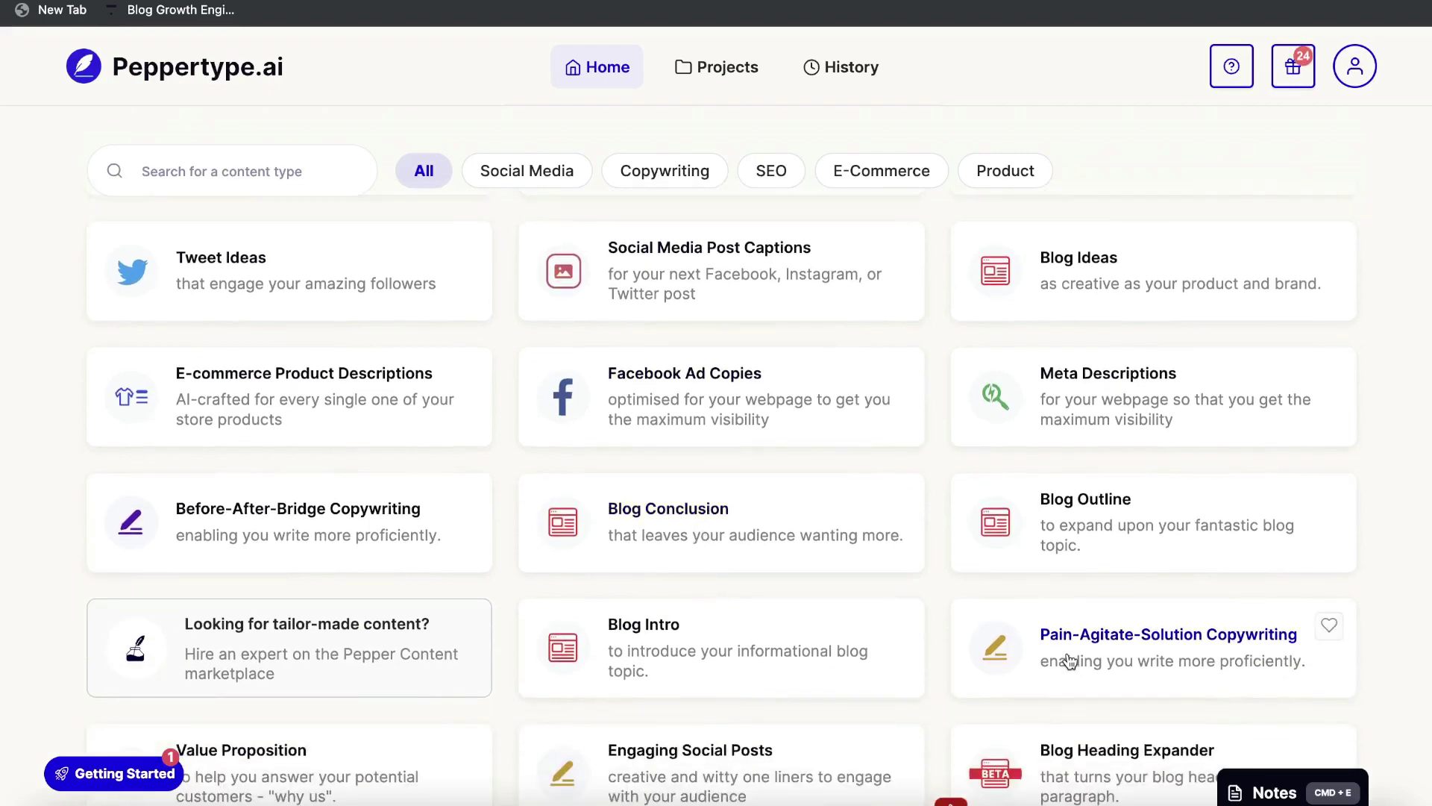
right_click(1069, 661)
left_click(913, 590)
scroll(917, 591, "down", 9)
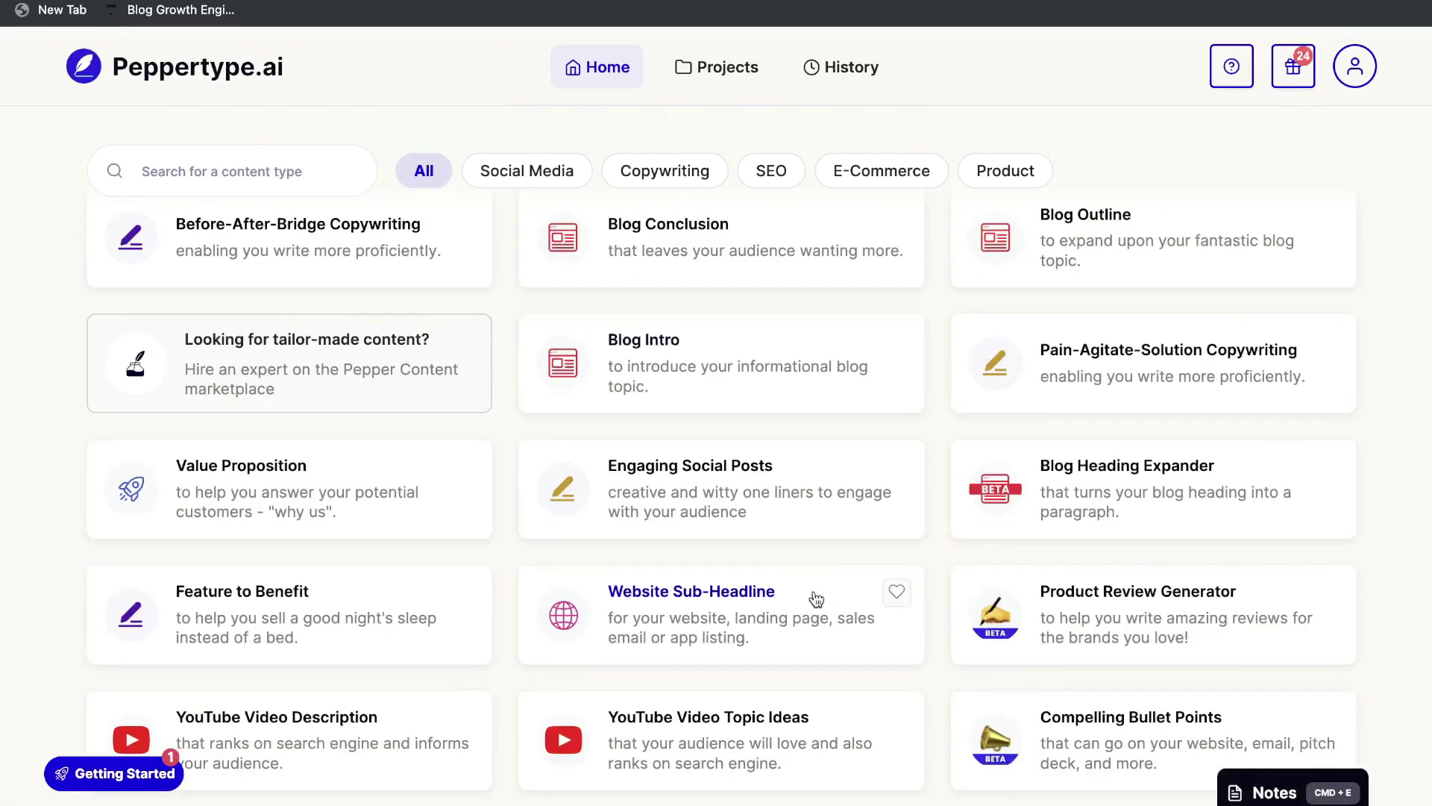
scroll(815, 594, "down", 1)
scroll(1070, 672, "down", 4)
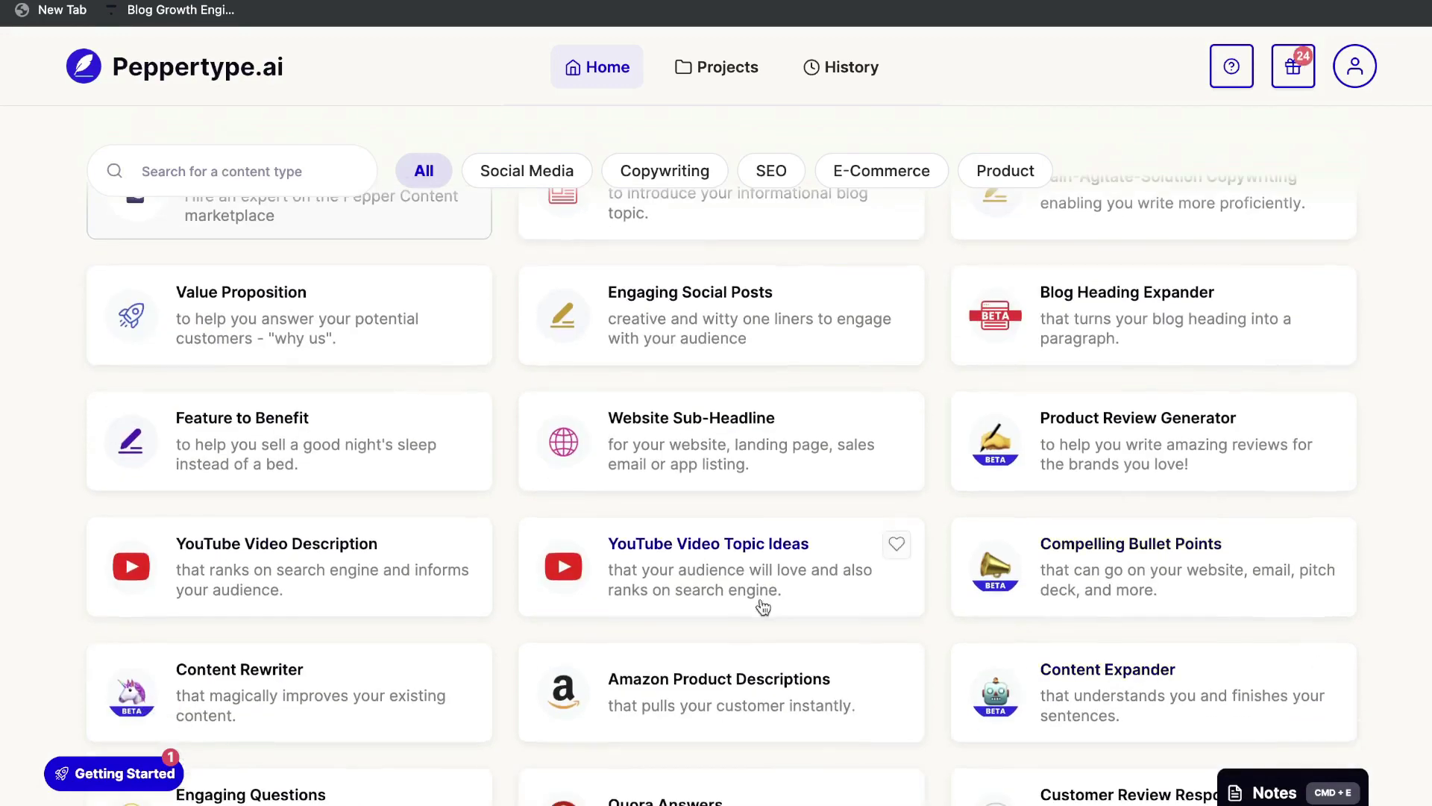
scroll(761, 604, "down", 3)
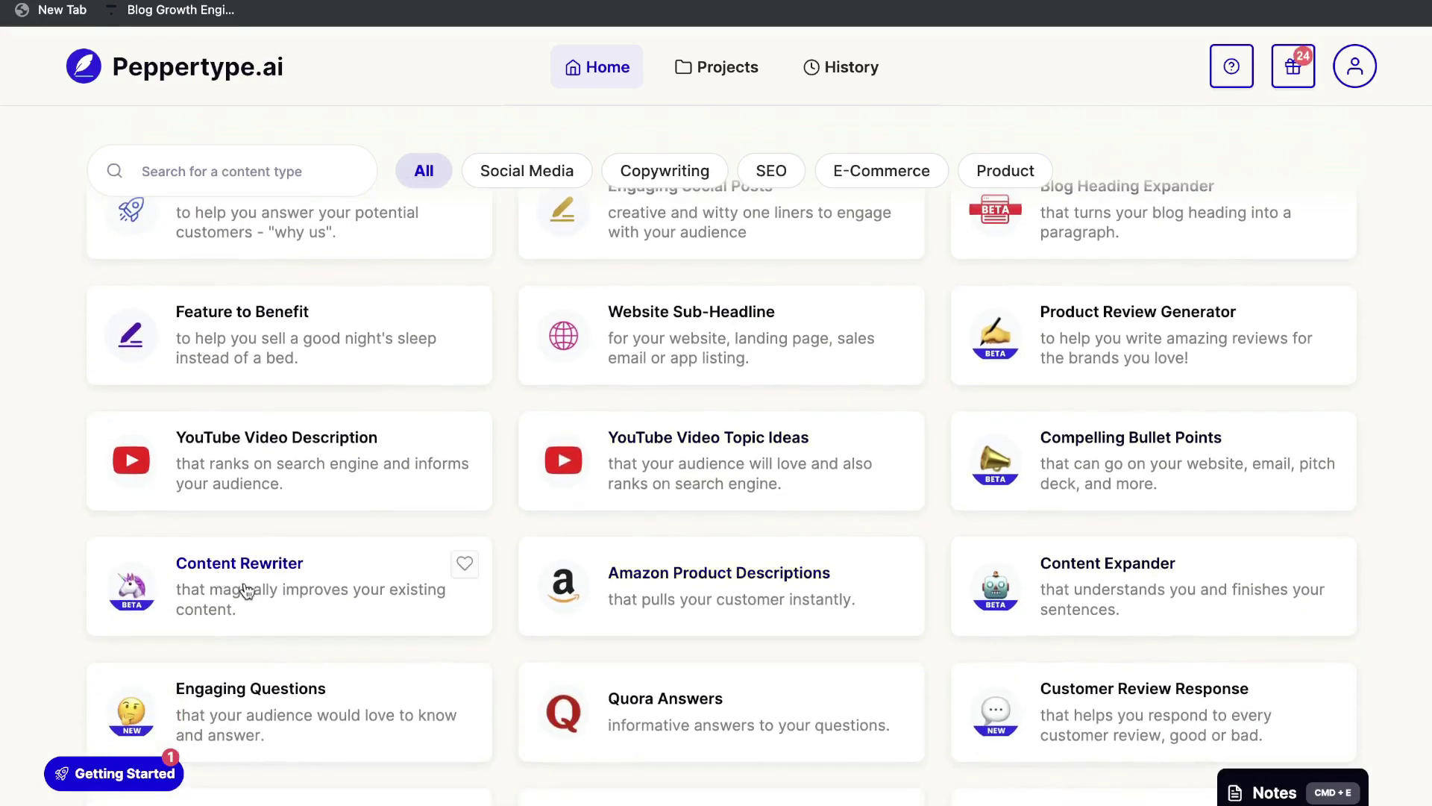
scroll(224, 582, "down", 5)
scroll(758, 581, "down", 4)
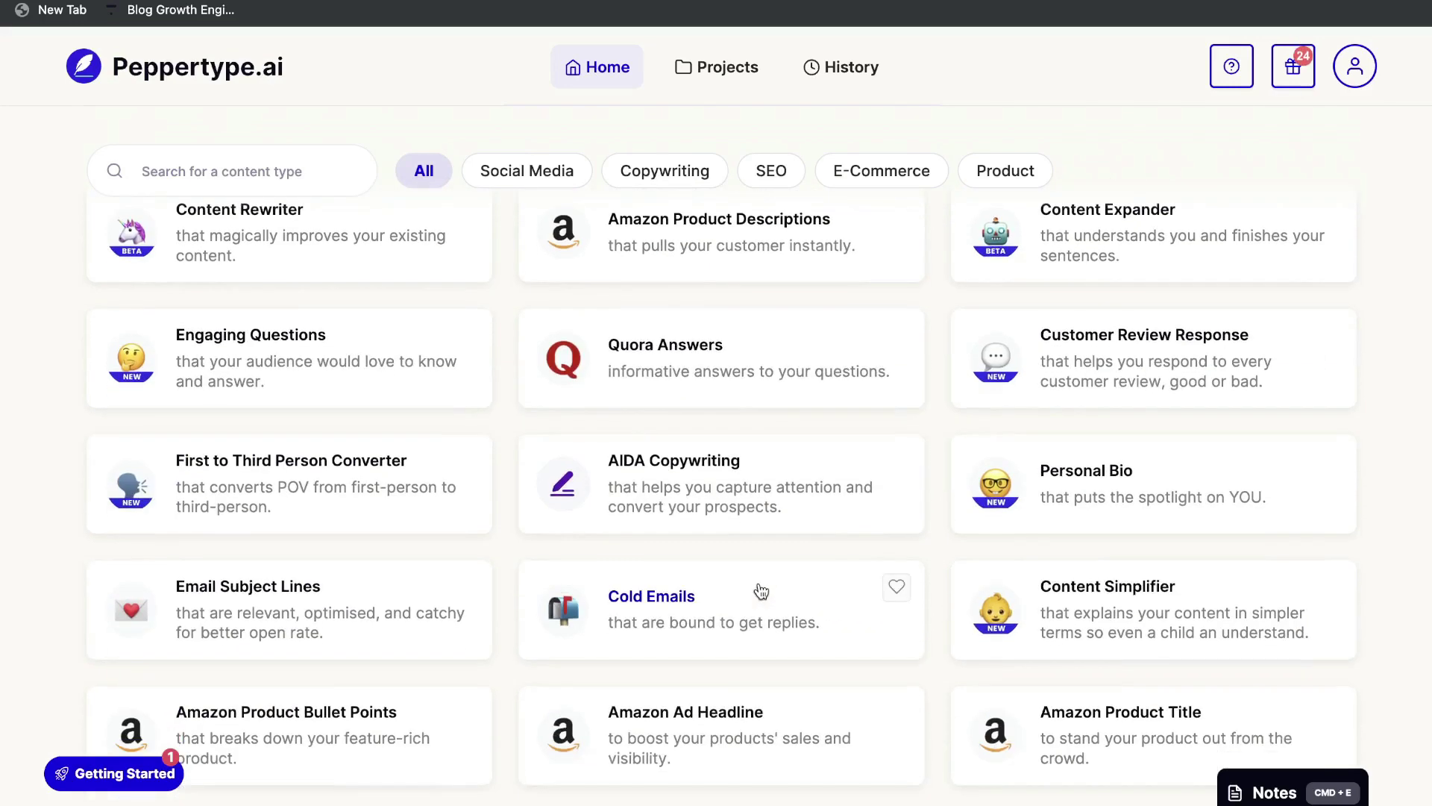
scroll(759, 586, "down", 6)
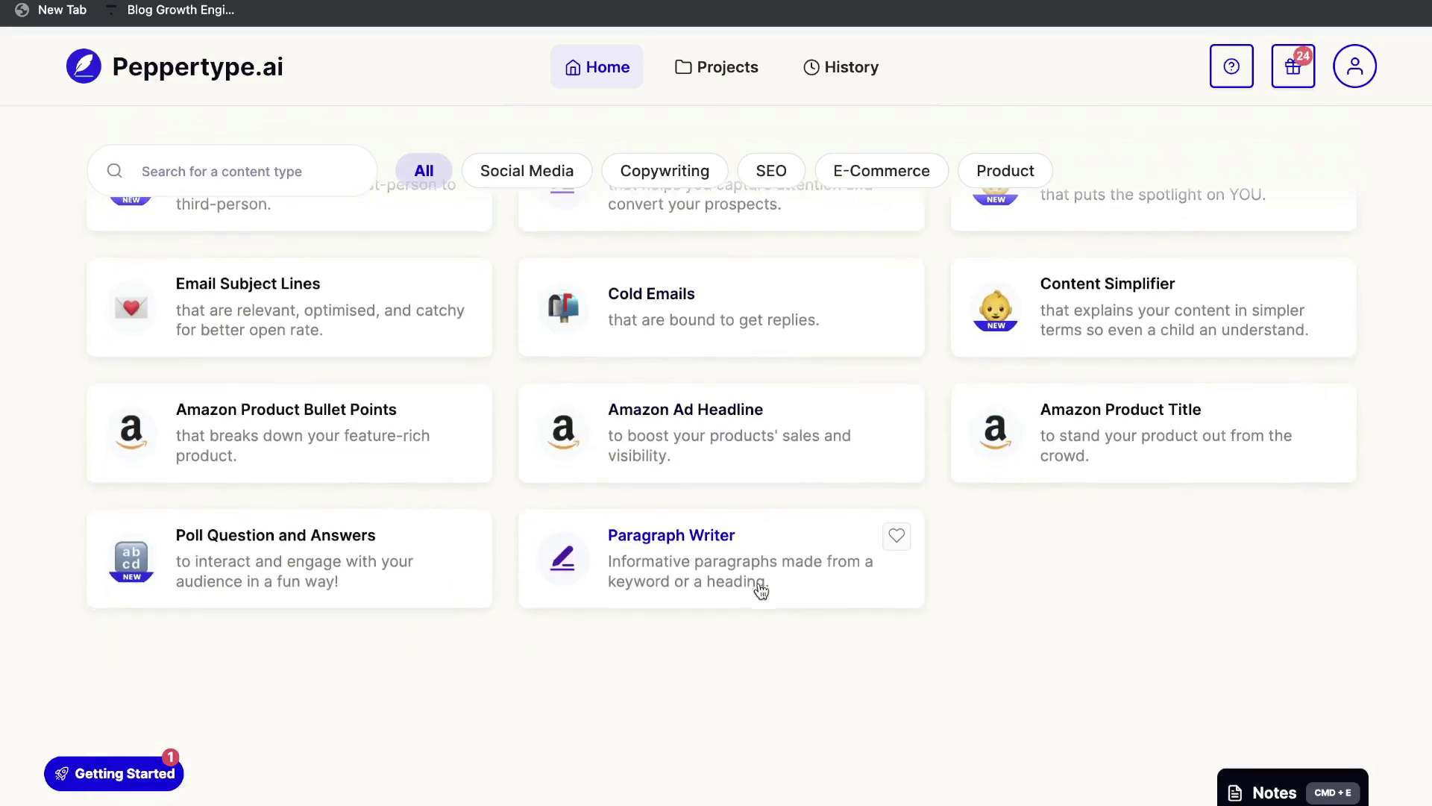
scroll(820, 462, "up", 10)
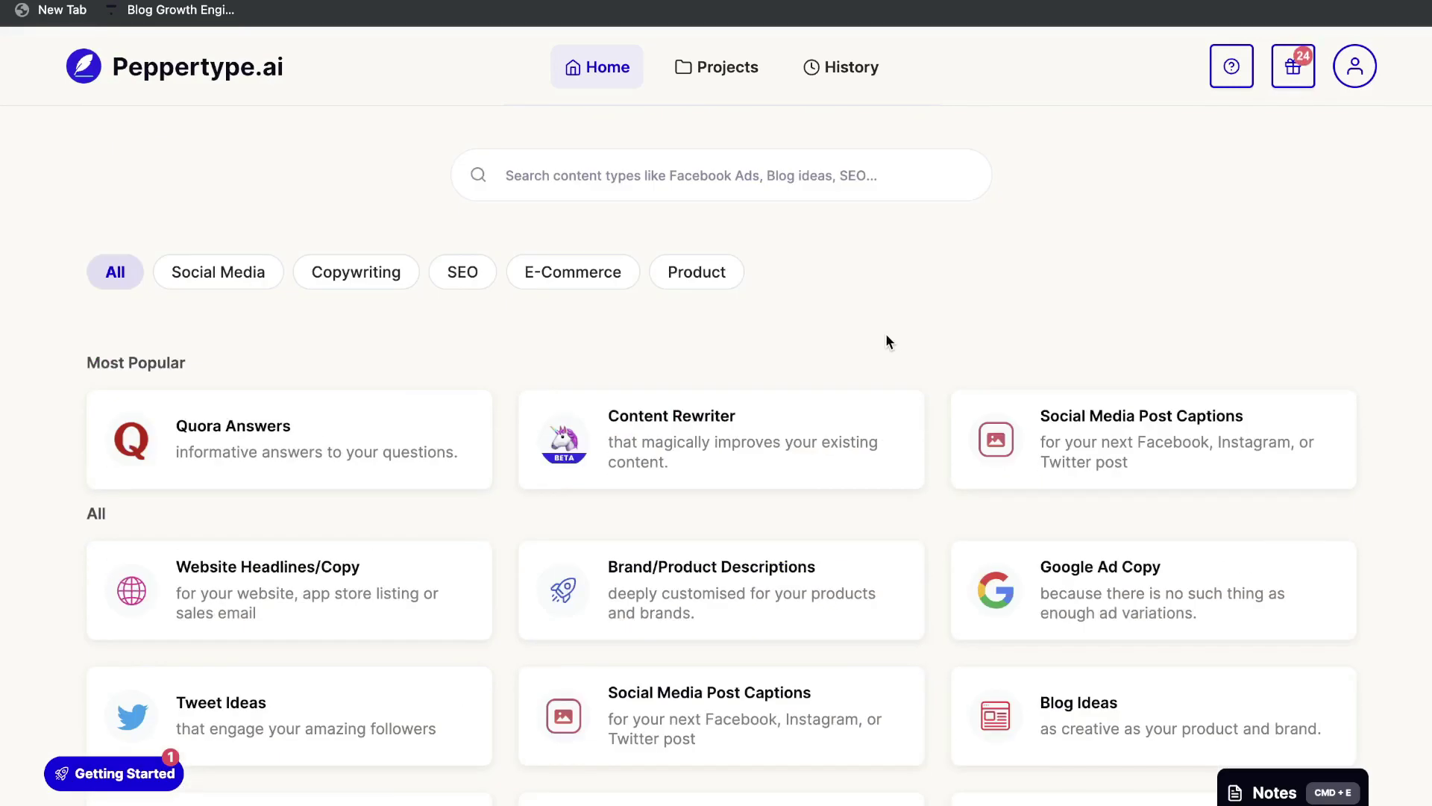
- Switch to the Peppertype.ai lifetime deal page on AppSumo and examine the offer and its plan pricing
scroll(887, 340, "down", 1)
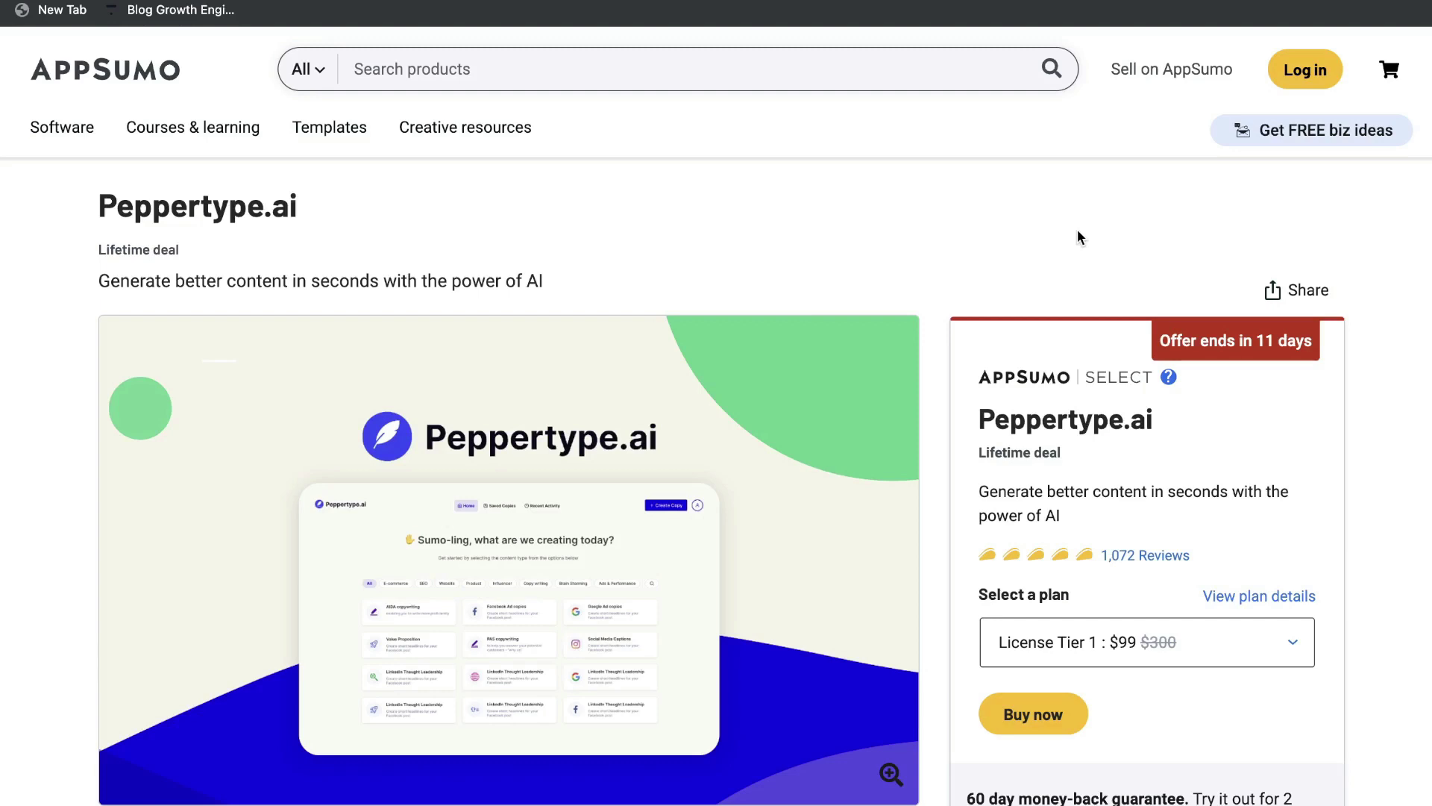
scroll(936, 552, "down", 1)
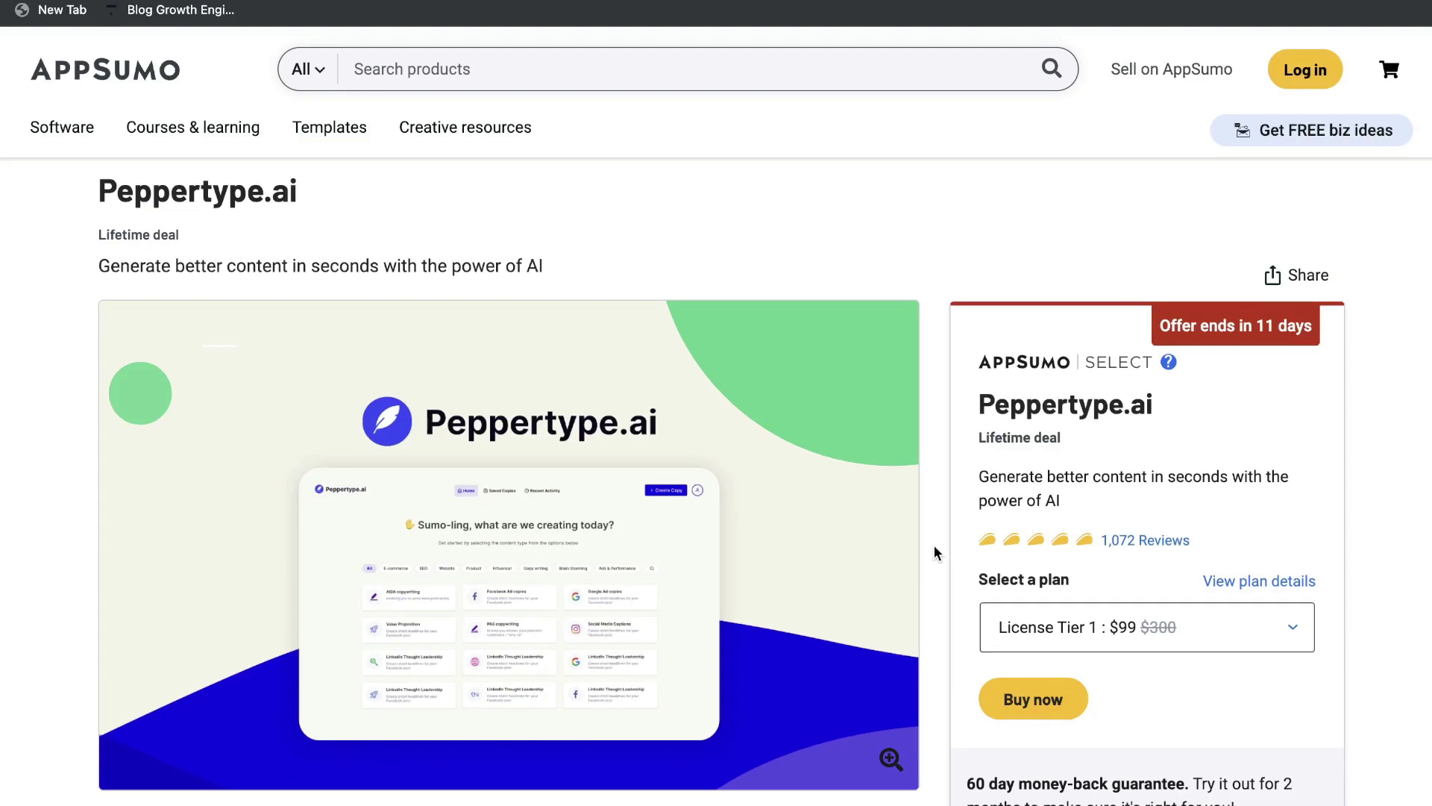
scroll(934, 546, "down", 1)
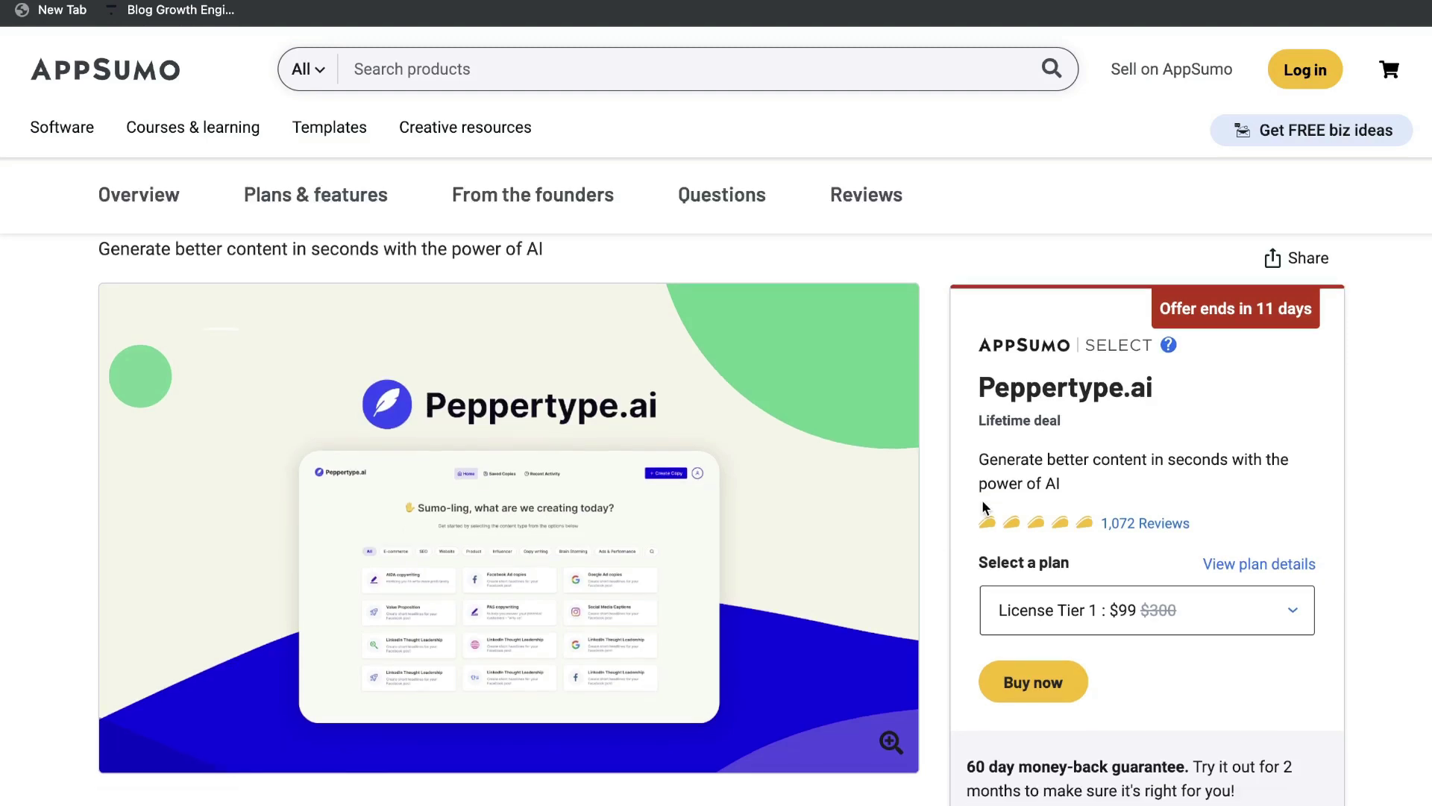